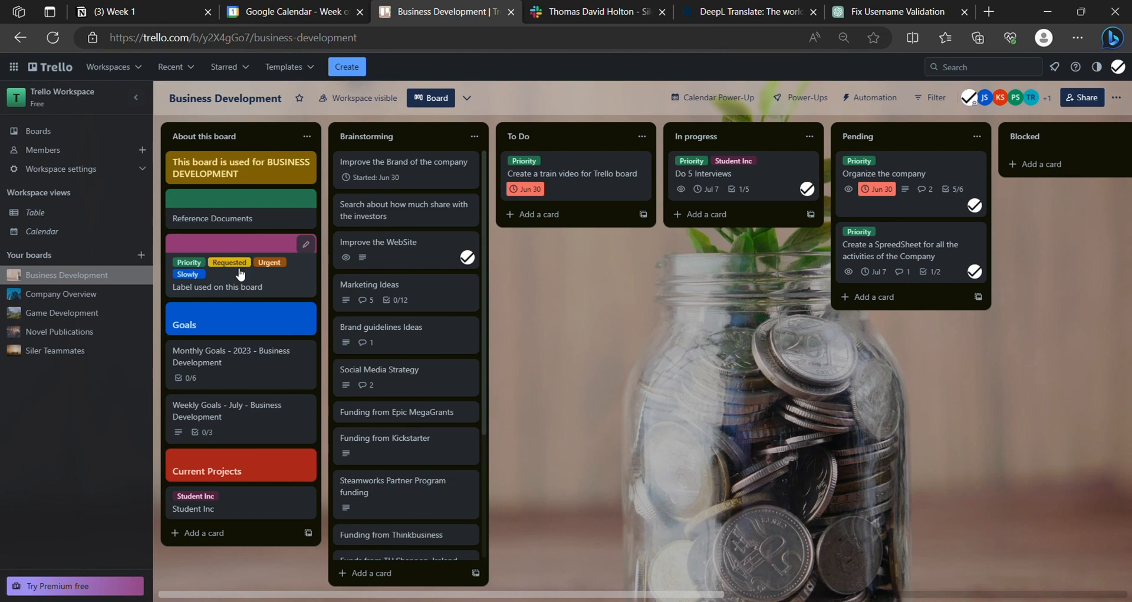
- Read the full description of the "This board is used for BUSINESS DEVELOPMENT" card, including the detailed explanation of each list's workflow
left_click(247, 158)
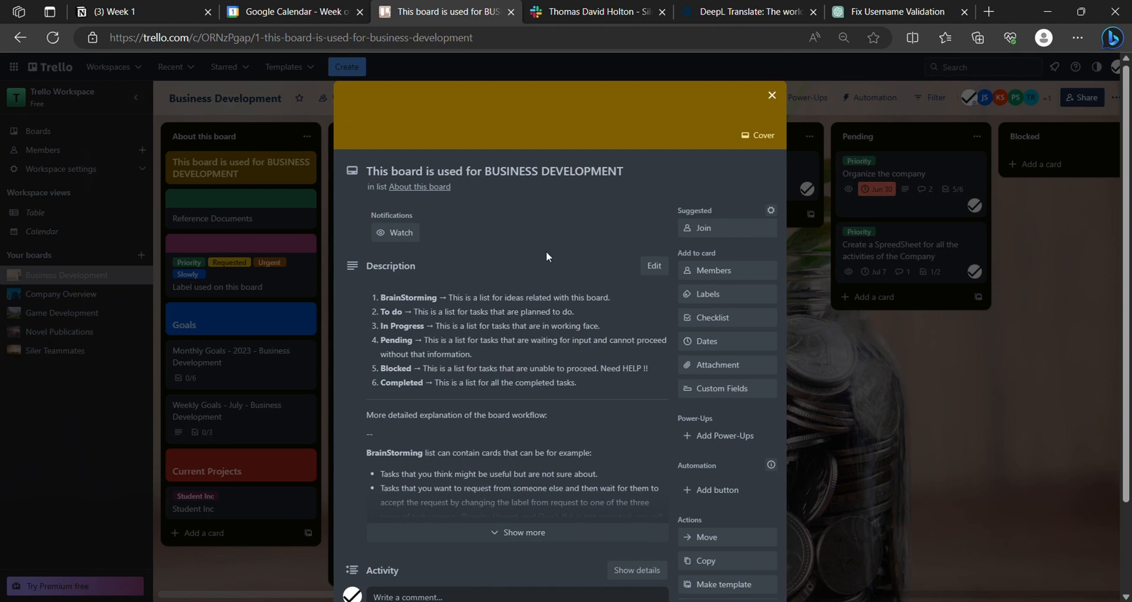
scroll(546, 250, "down", 2)
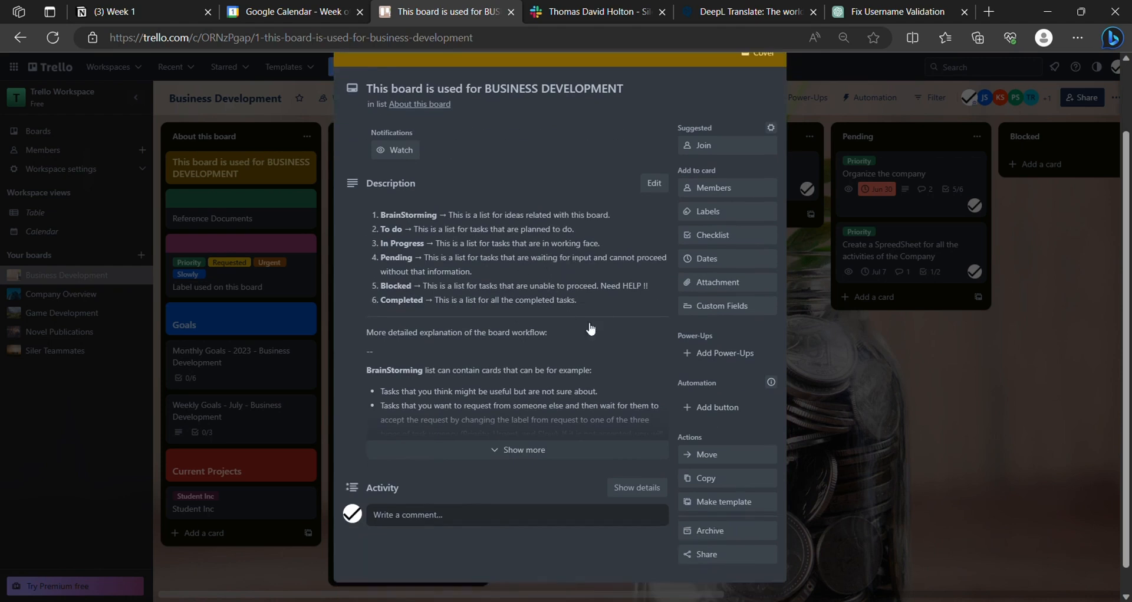
scroll(564, 331, "down", 1)
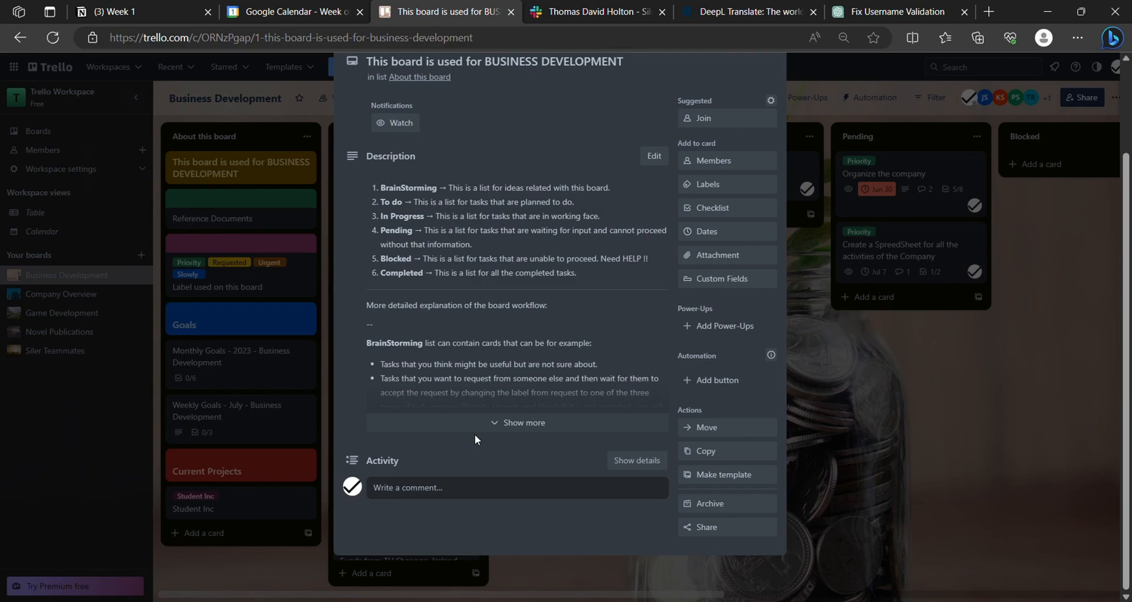
left_click(515, 430)
scroll(519, 275, "down", 6)
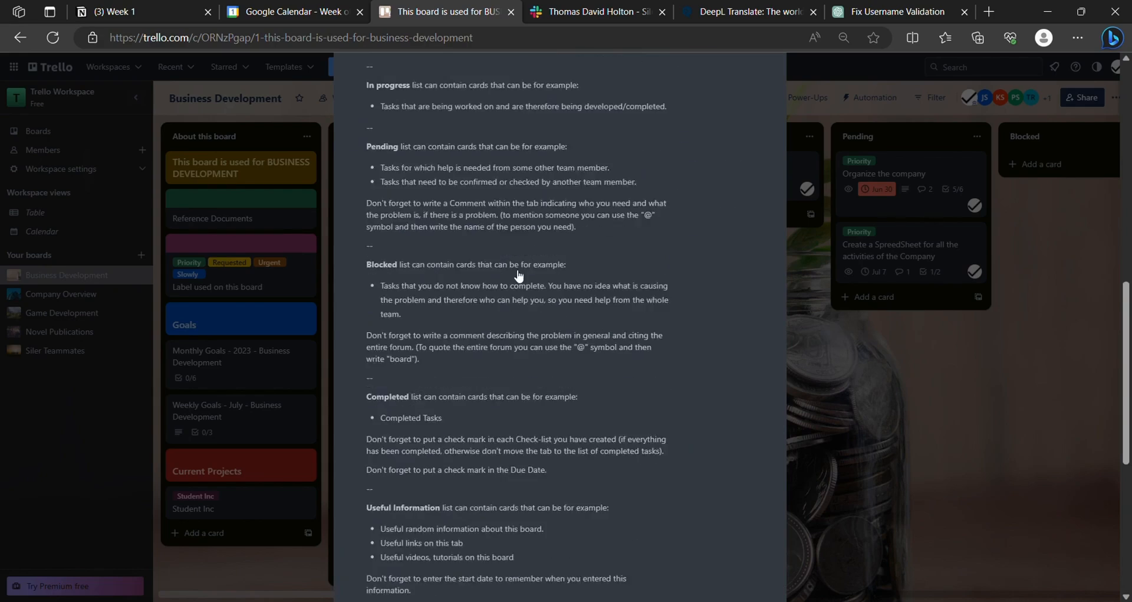
scroll(519, 276, "up", 10)
scroll(528, 313, "down", 12)
scroll(538, 348, "up", 8)
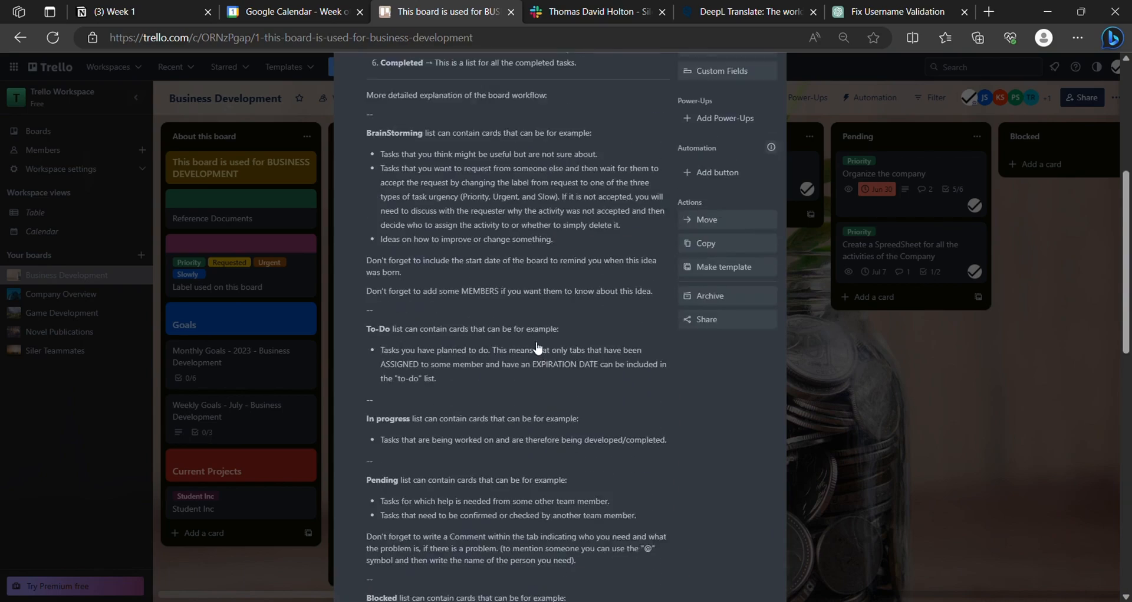
scroll(538, 348, "down", 8)
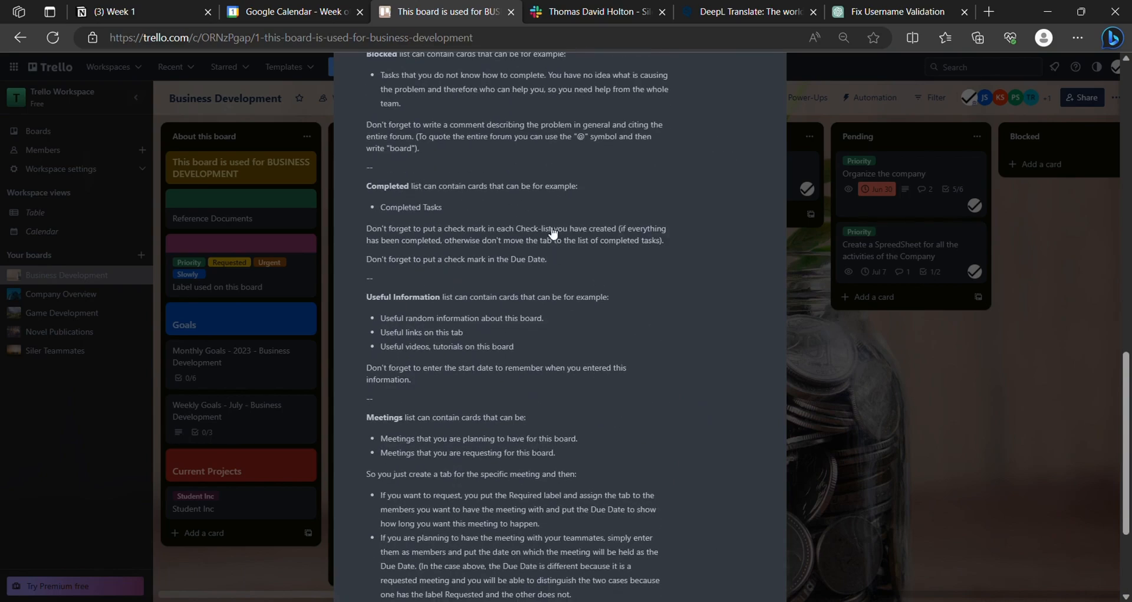
scroll(554, 259, "up", 10)
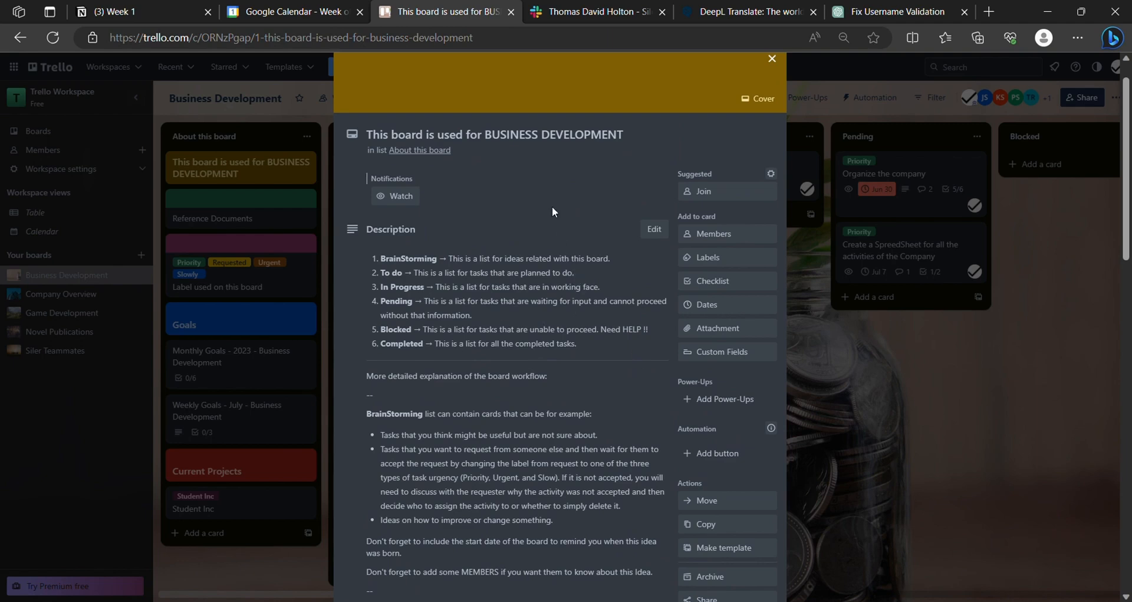
scroll(552, 295, "down", 10)
left_click(550, 471)
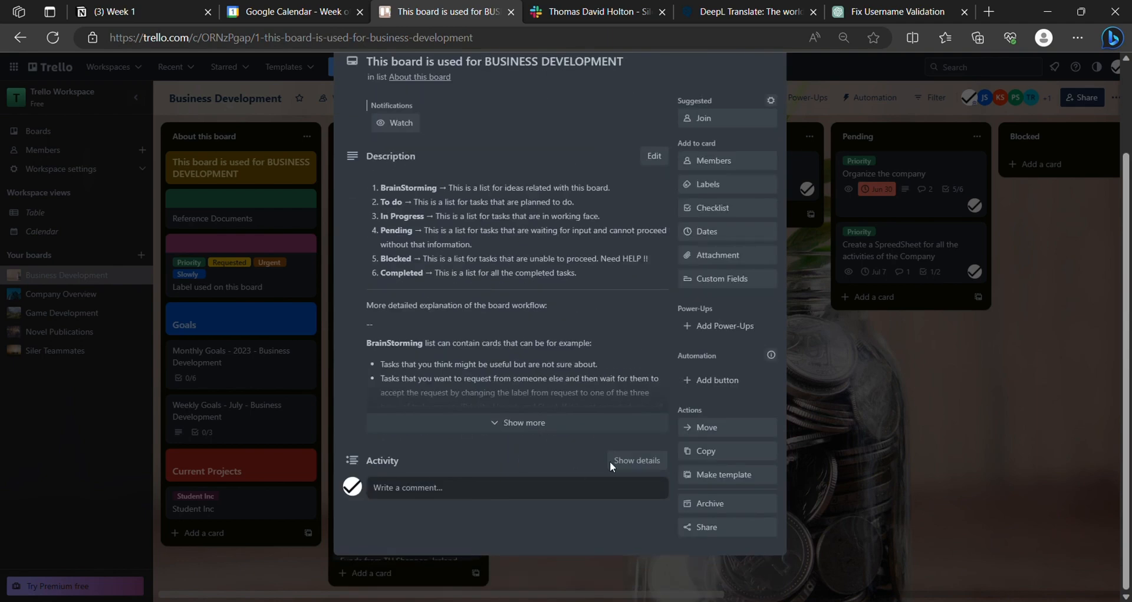
scroll(525, 502, "up", 2)
scroll(437, 543, "down", 2)
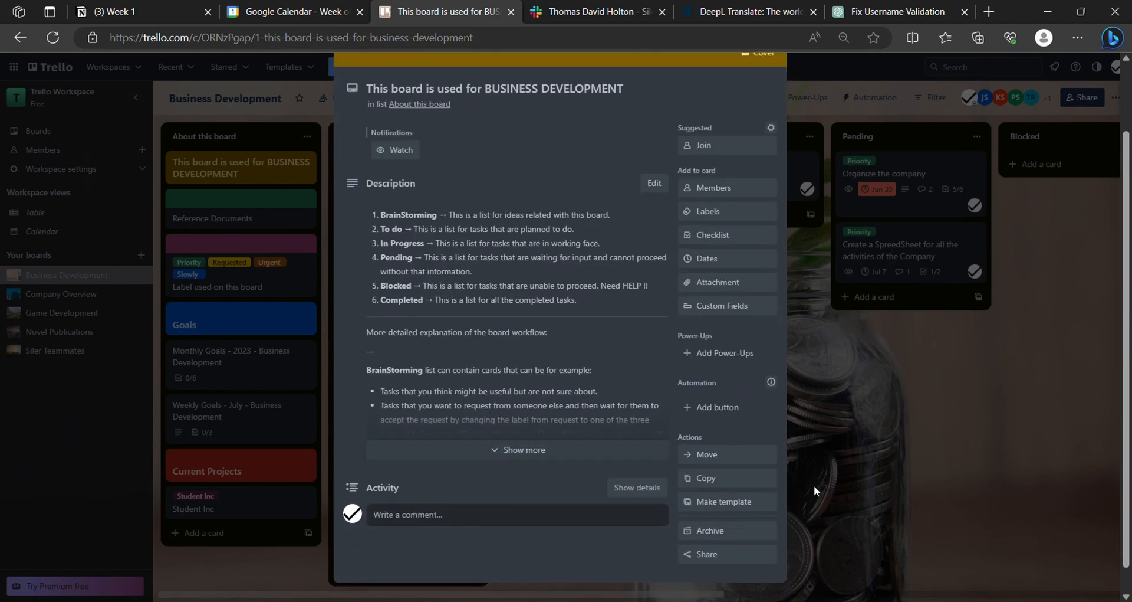
left_click(845, 395)
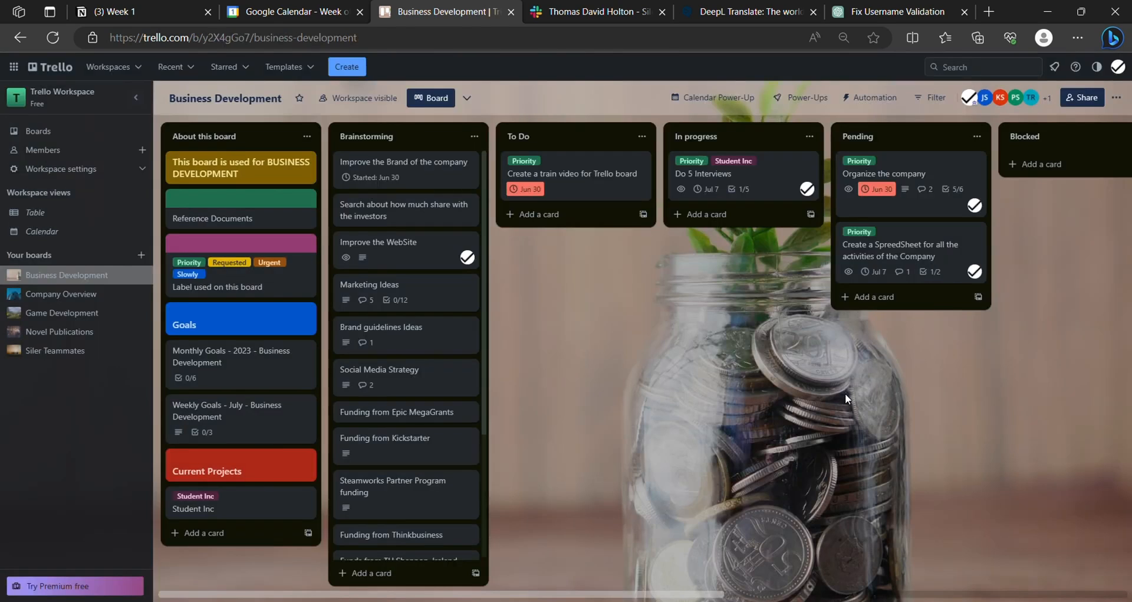
- Review the Reference Documents card and the monthly and weekly goals cards in the About this board list
left_click(272, 219)
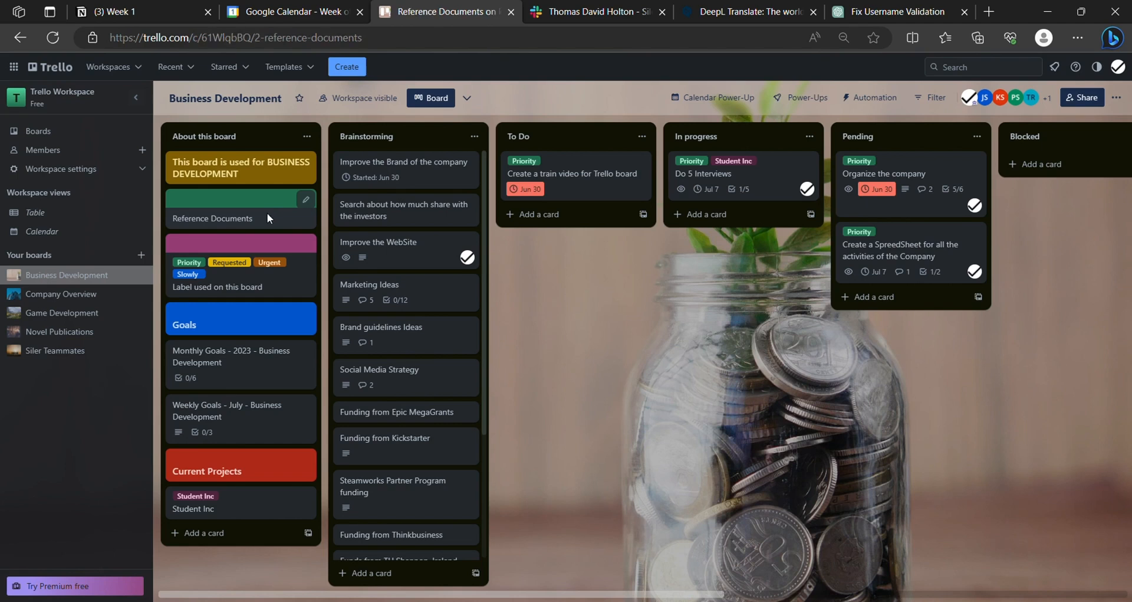
left_click(1063, 456)
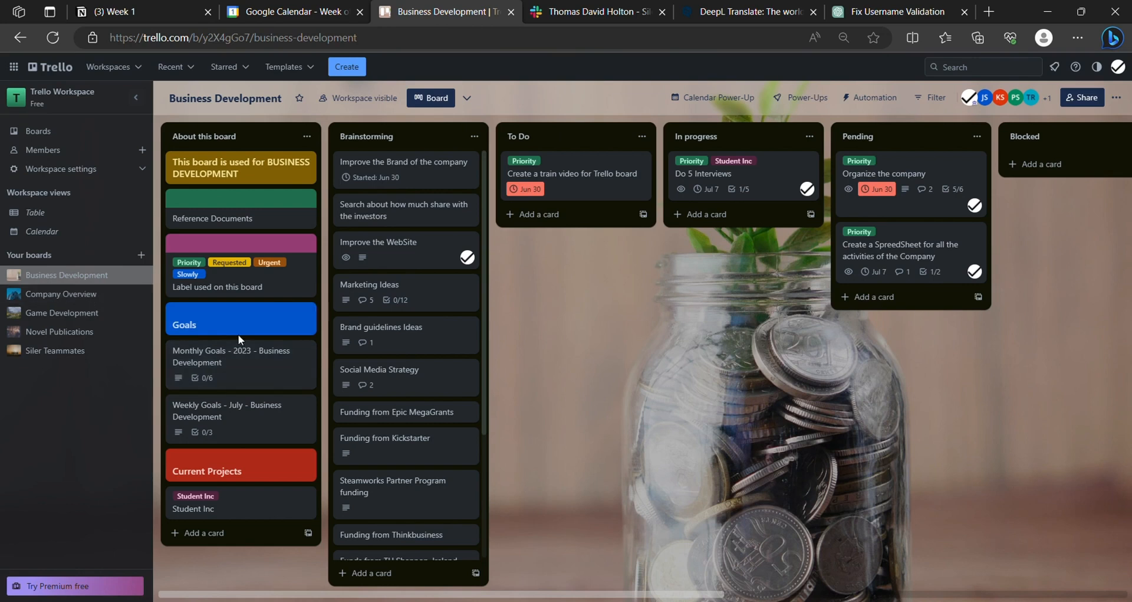
left_click(263, 362)
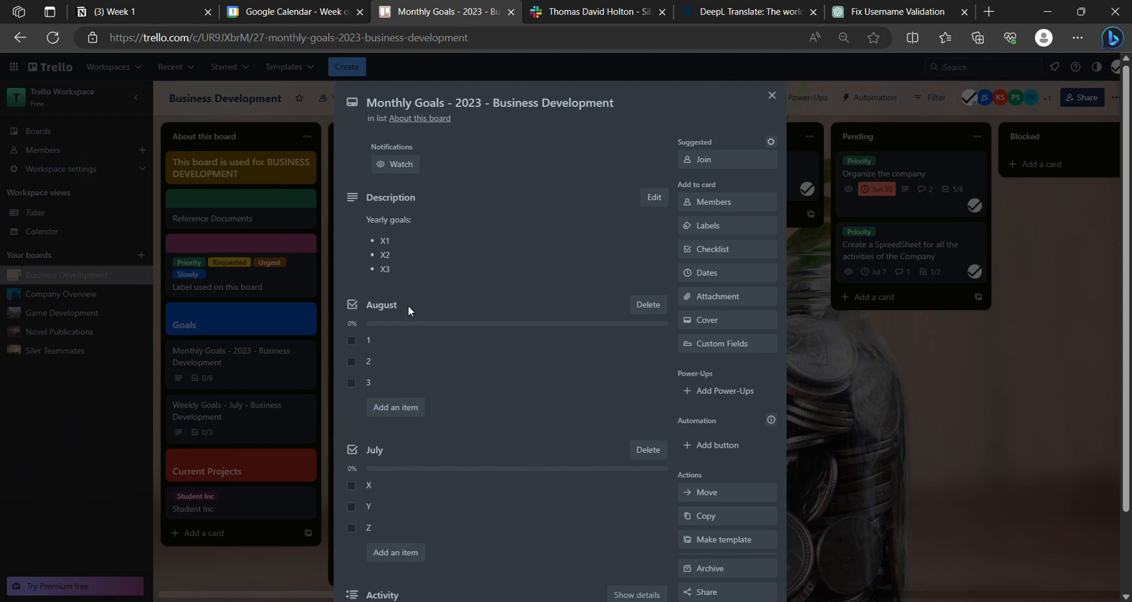
scroll(408, 306, "down", 2)
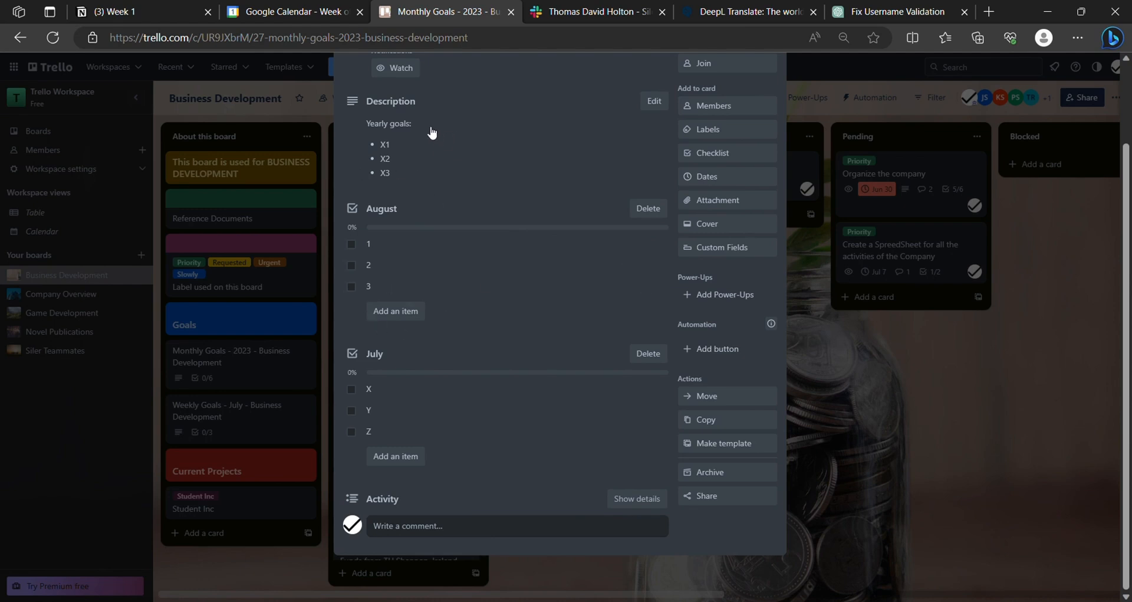
left_click(918, 302)
left_click(217, 412)
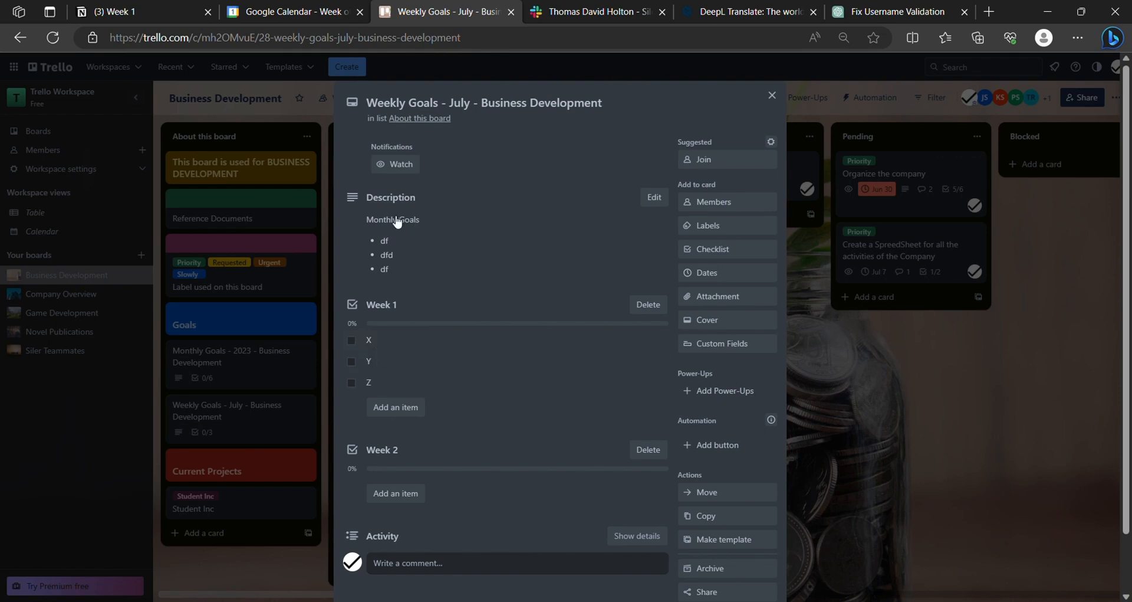
left_click(916, 352)
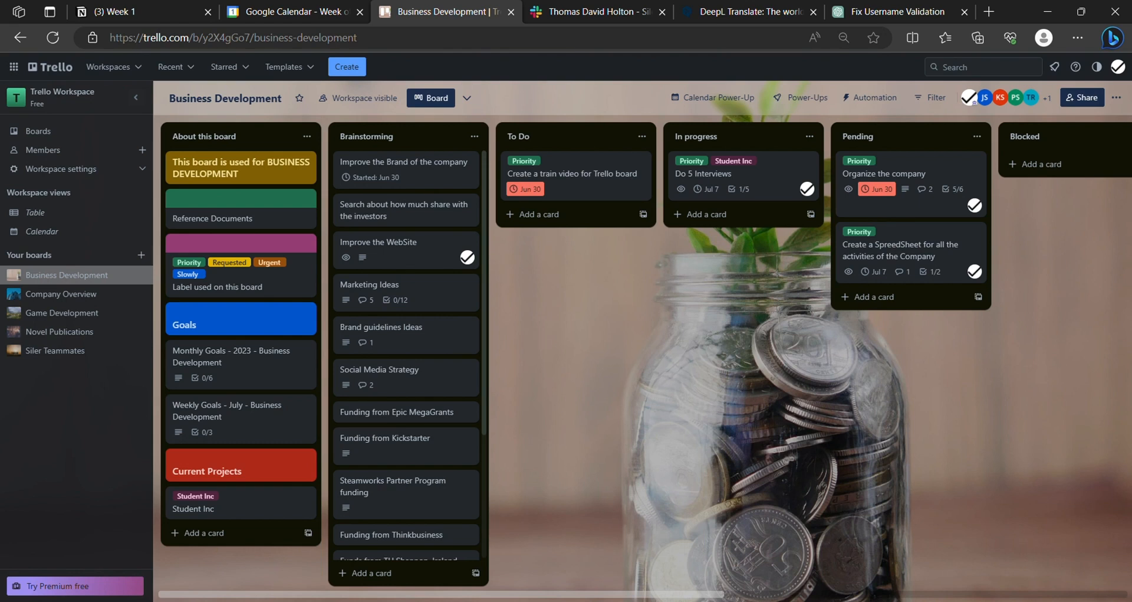
- Look through the board's remaining lists up to Meetings, including the Interviews for Customer Discovery card in Useful Informations
mouse_move(589, 593)
left_mouse_down()
mouse_move(603, 583)
mouse_move(584, 584)
left_mouse_up()
left_click_drag(563, 594, 689, 553)
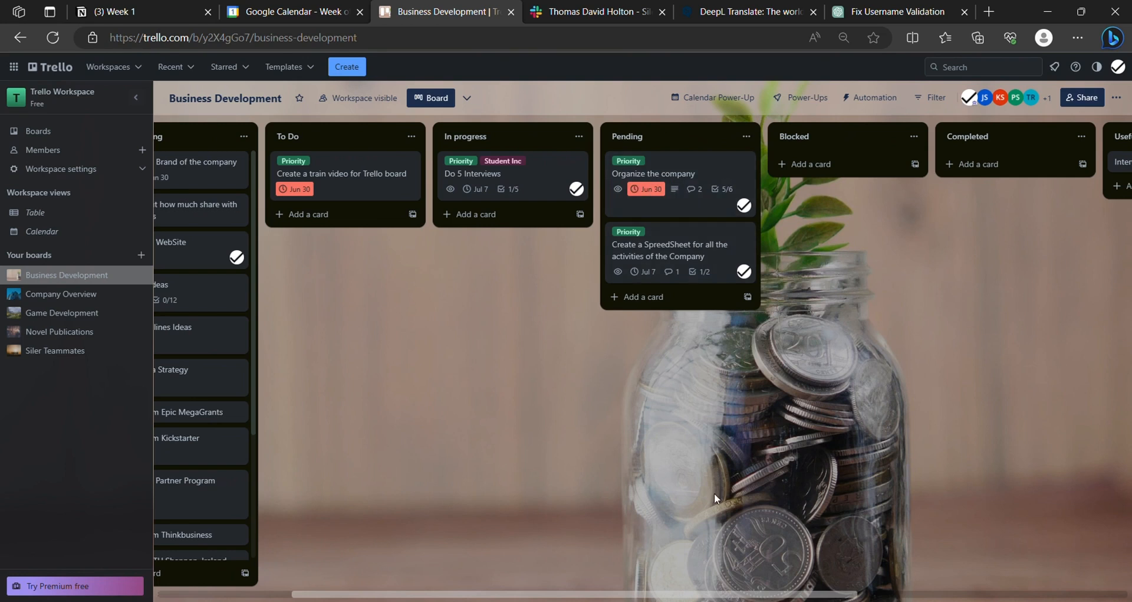
left_click_drag(720, 594, 814, 578)
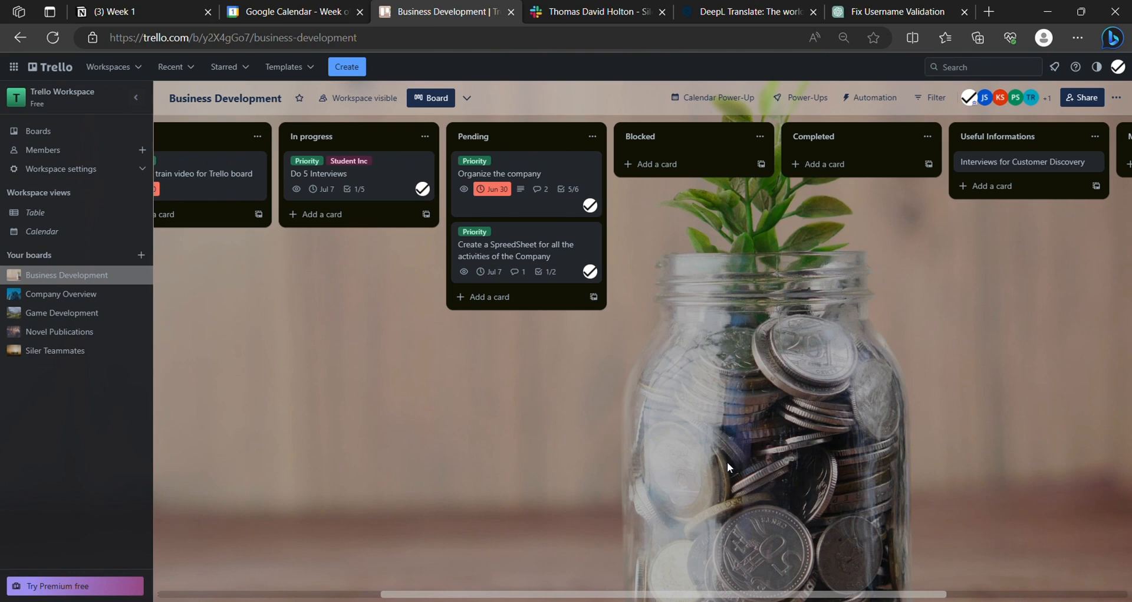
left_click_drag(713, 592, 798, 582)
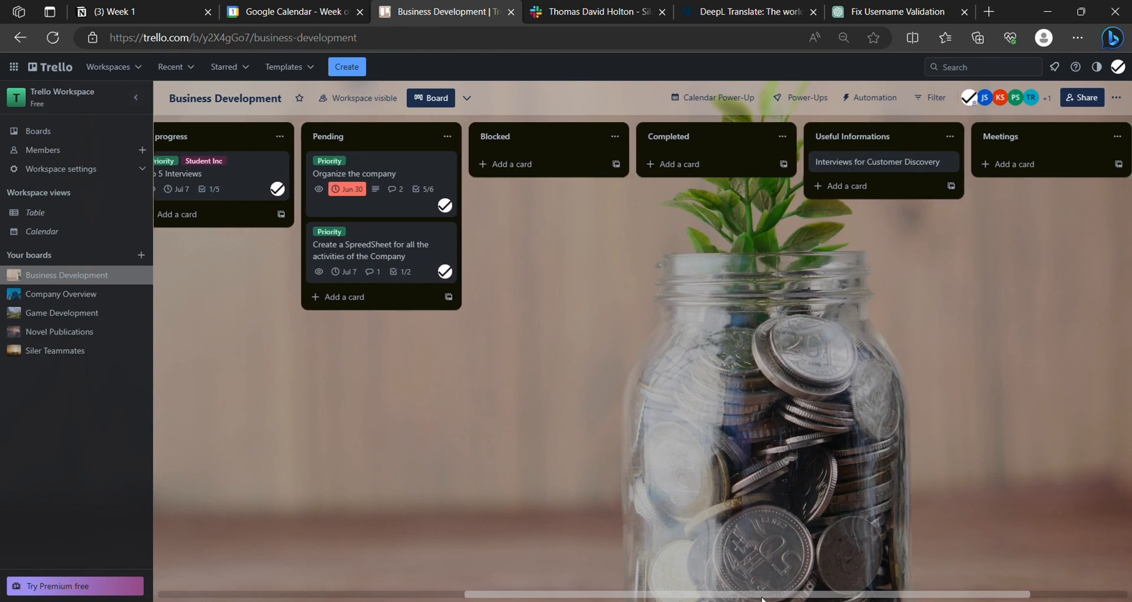
left_click_drag(762, 599, 789, 592)
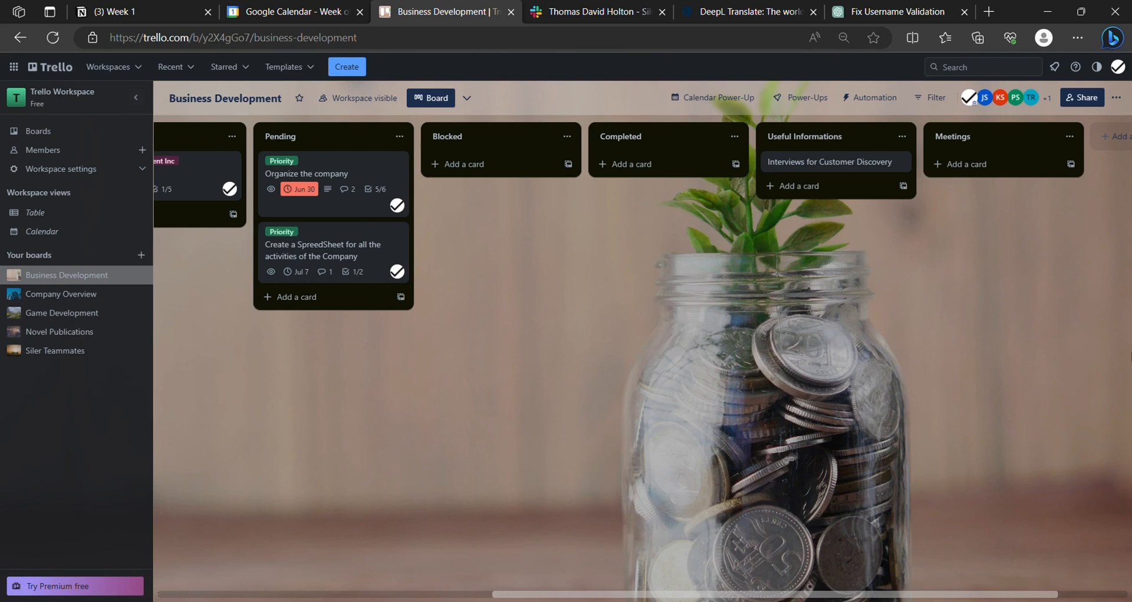
left_click(851, 161)
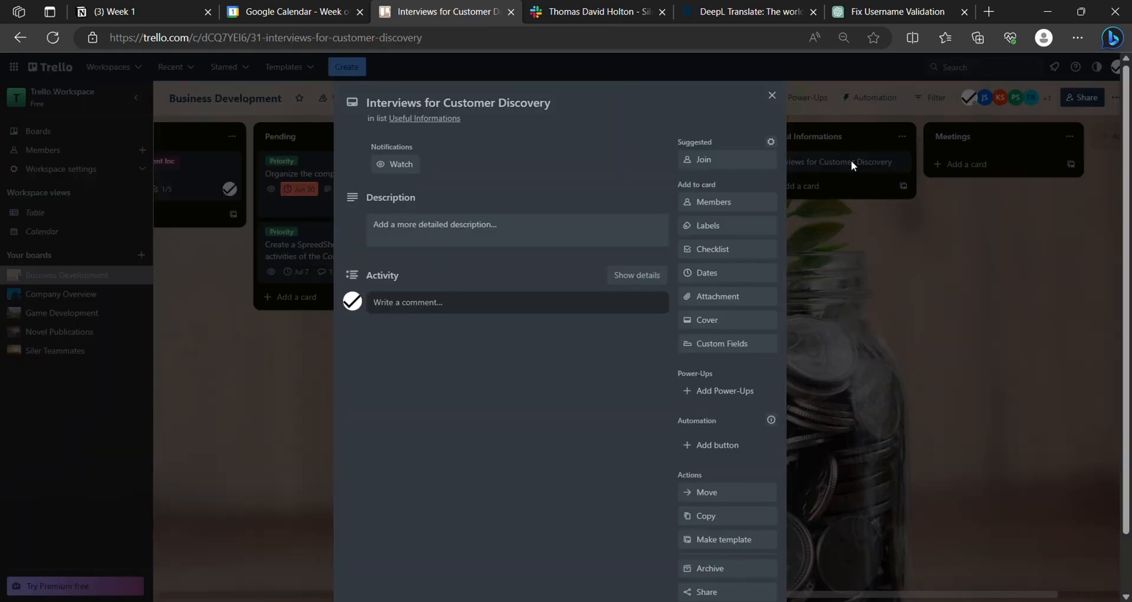
left_click(894, 302)
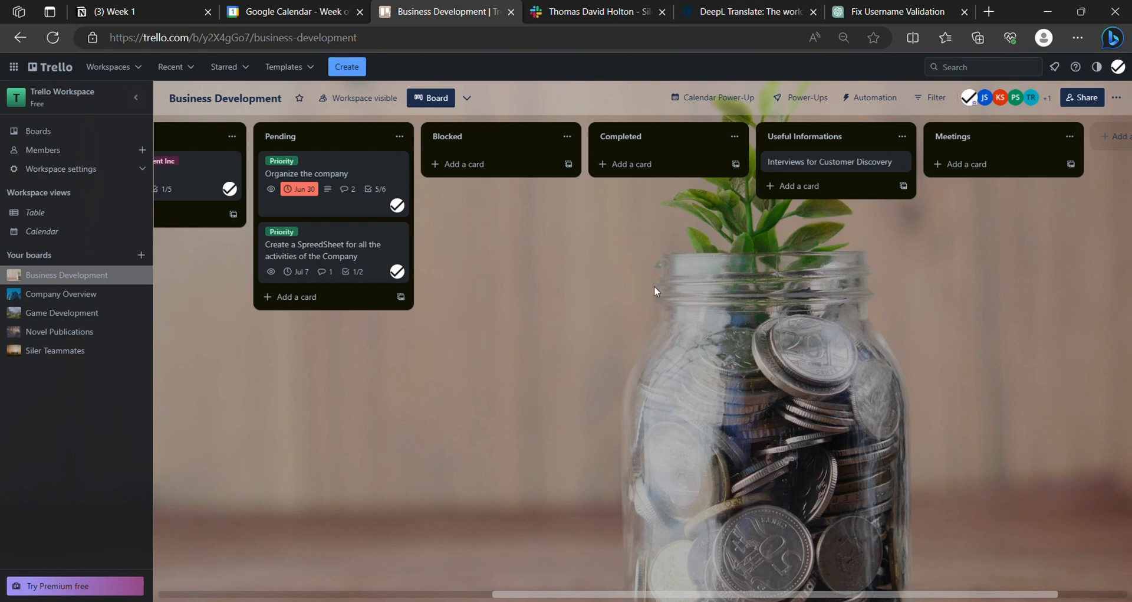
left_click_drag(766, 594, 423, 578)
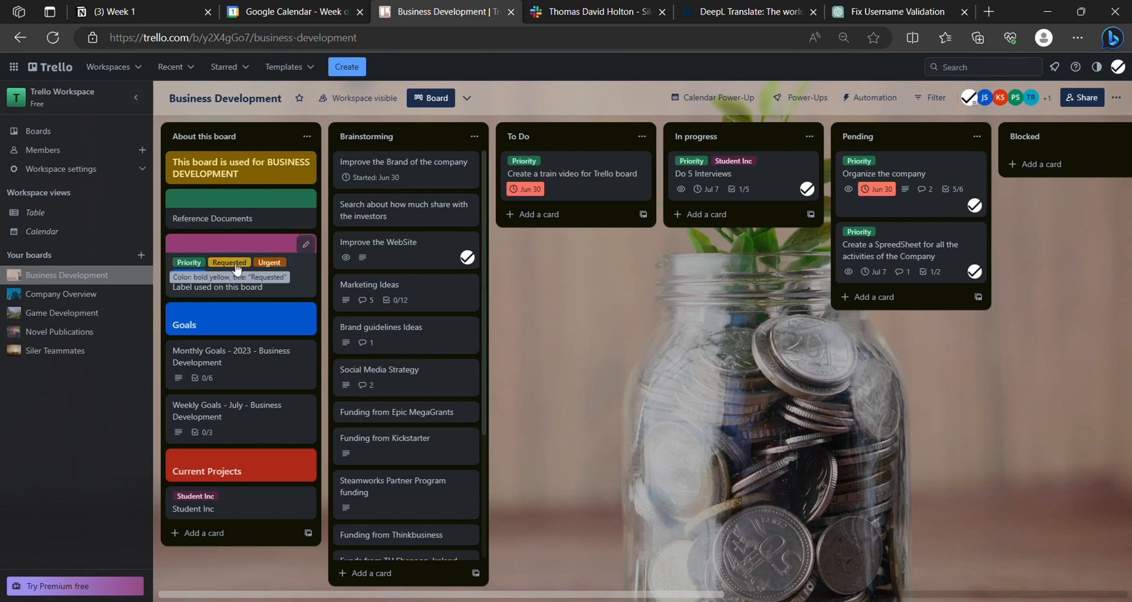
- Add the Requested label to the "Improve the Brand of the company" card in the Brainstorming list
left_click(406, 175)
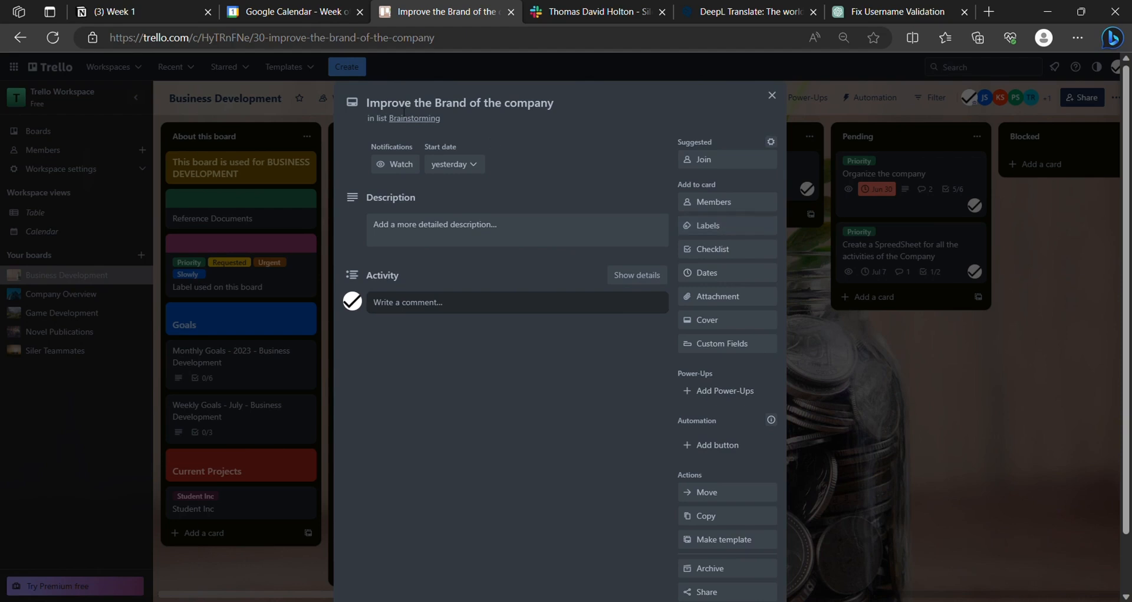
left_click(751, 230)
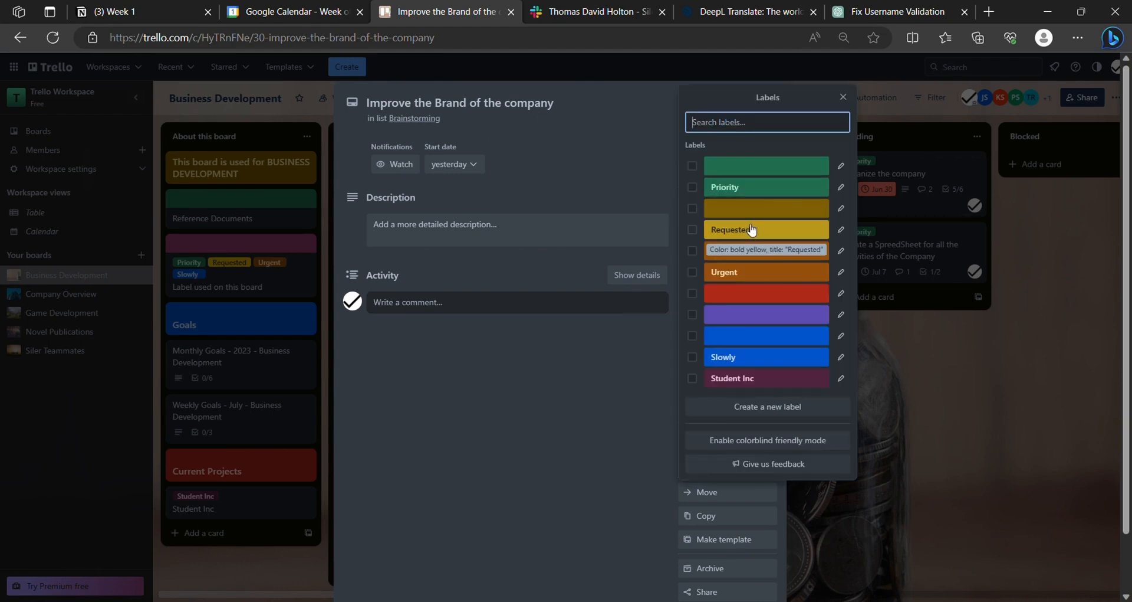
left_click(752, 230)
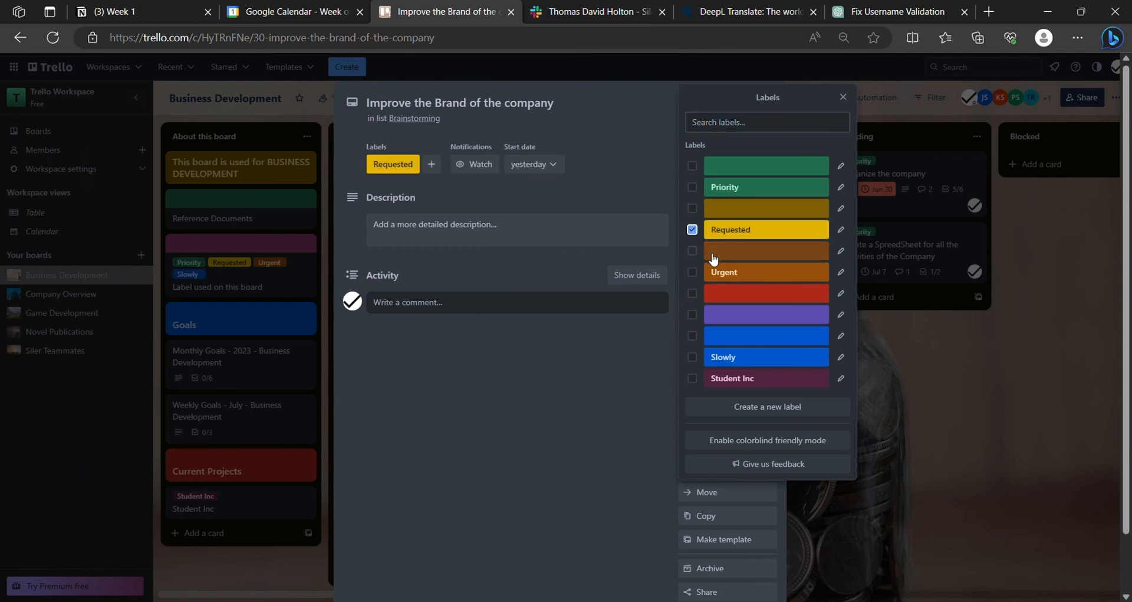
left_click(493, 424)
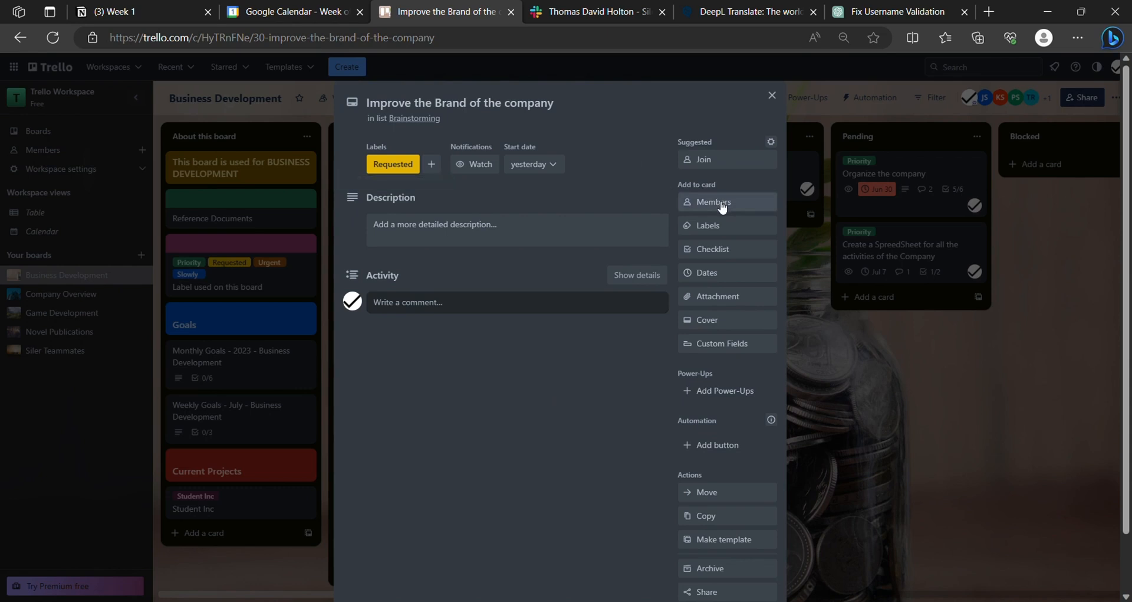
- Assign the board member with the KS avatar to the "Improve the Brand of the company" card and close it
left_click(744, 206)
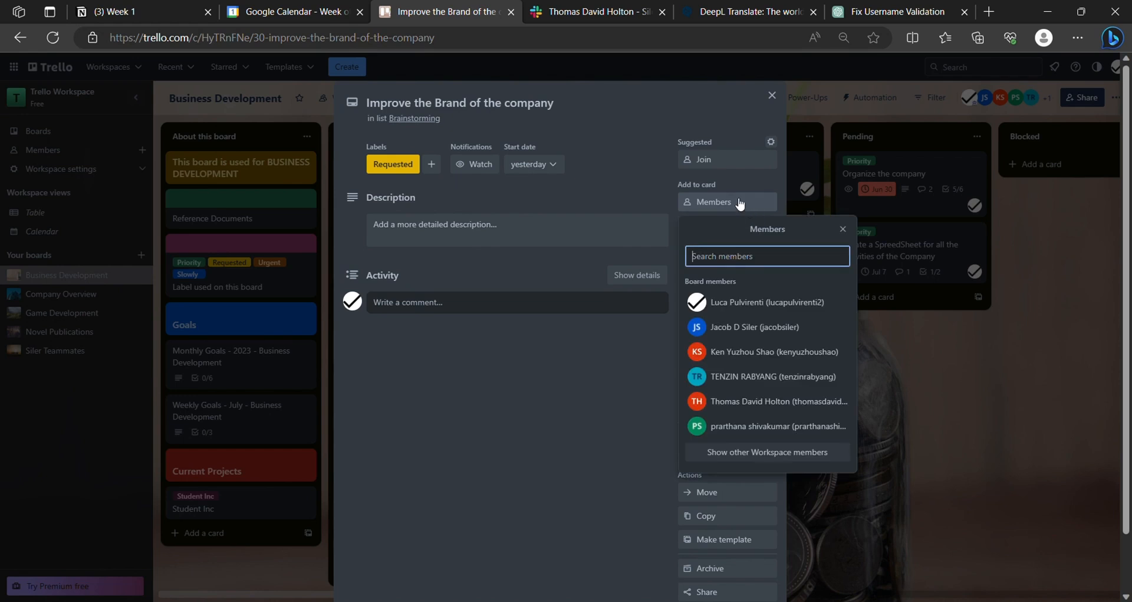
left_click(758, 354)
left_click(1021, 359)
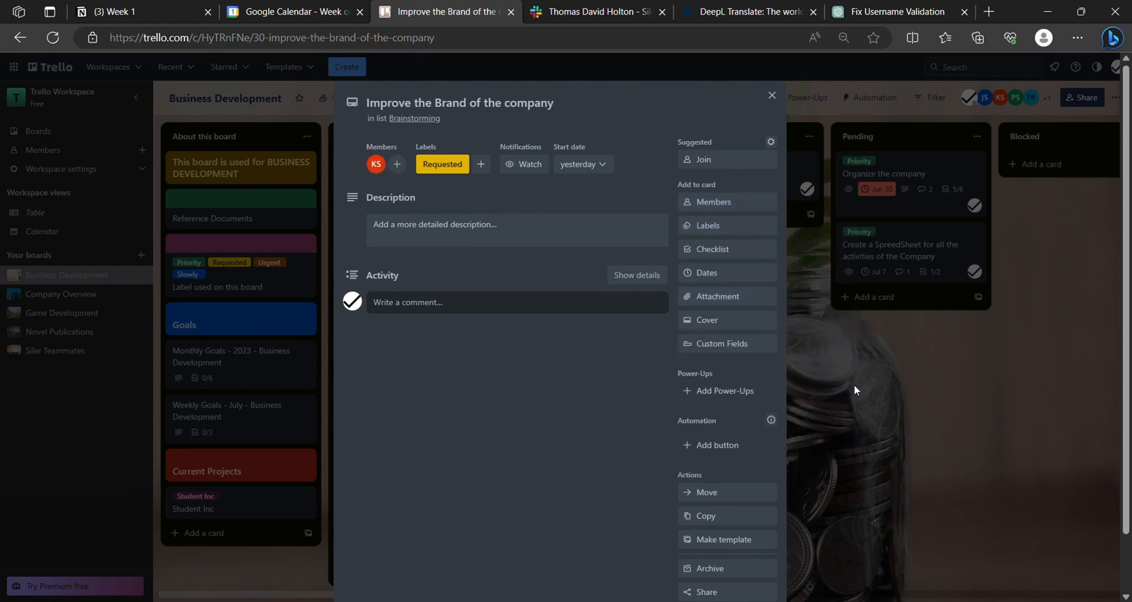
left_click(854, 384)
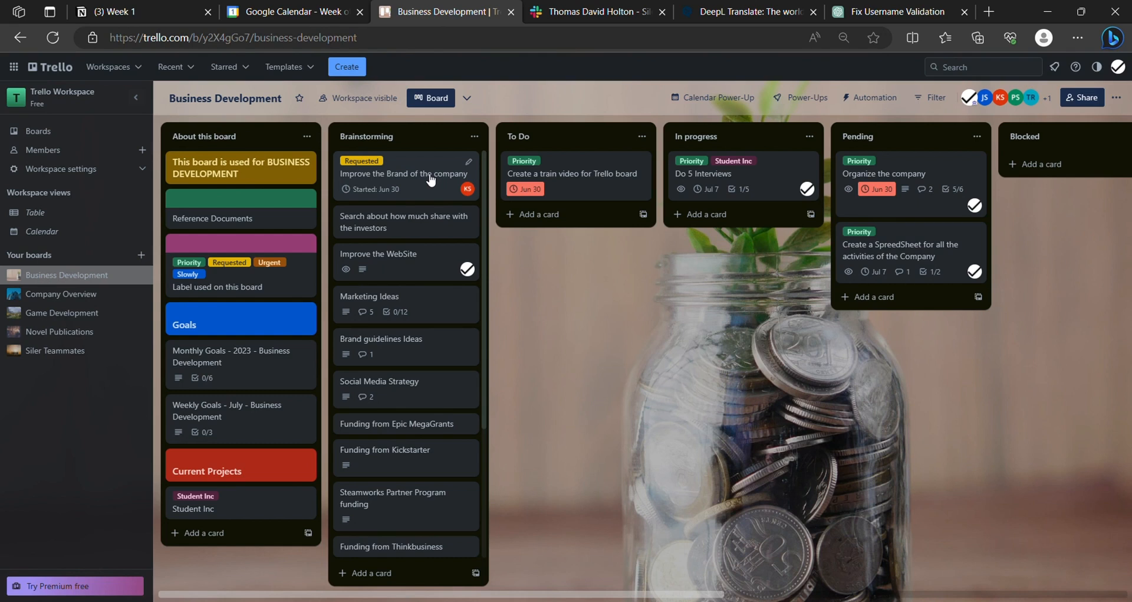
- Replace the Requested label with the Priority label on the "Improve the Brand of the company" card
left_click(404, 171)
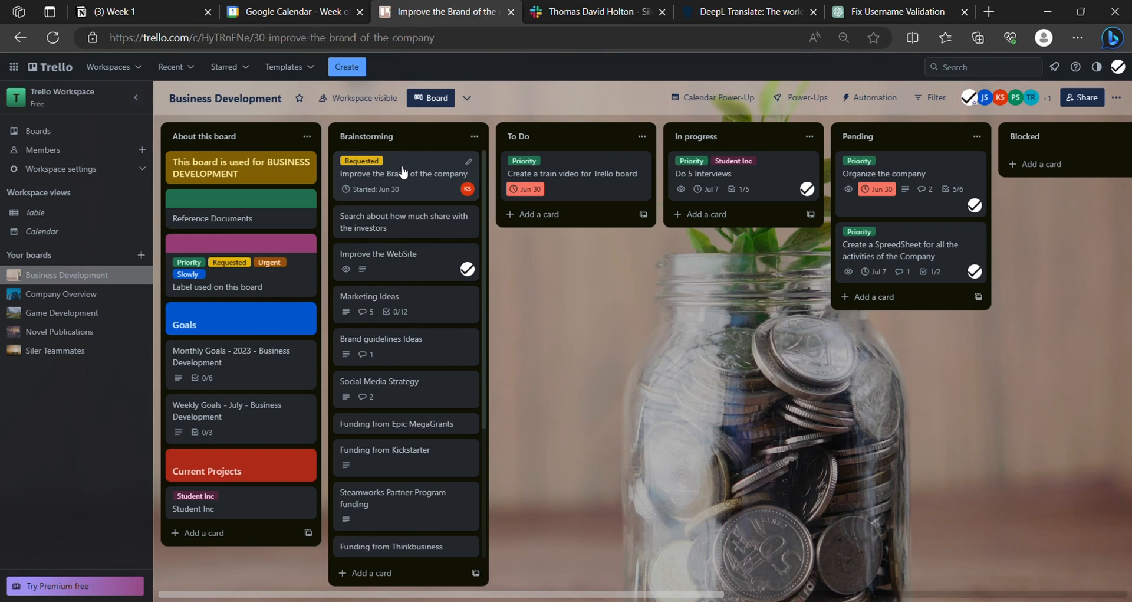
left_click(263, 334)
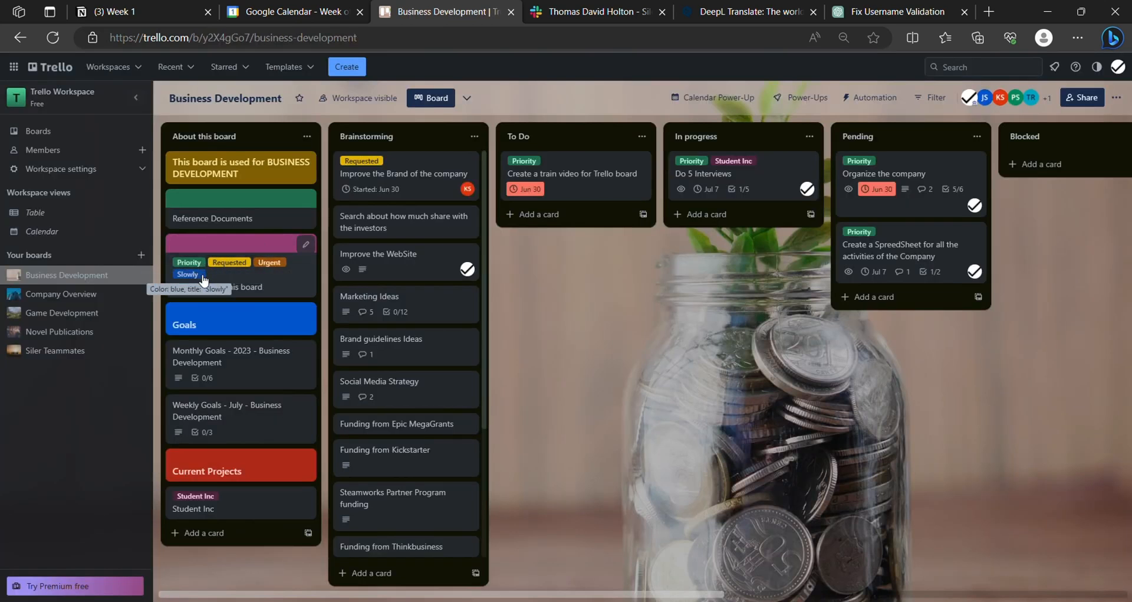
left_click(419, 176)
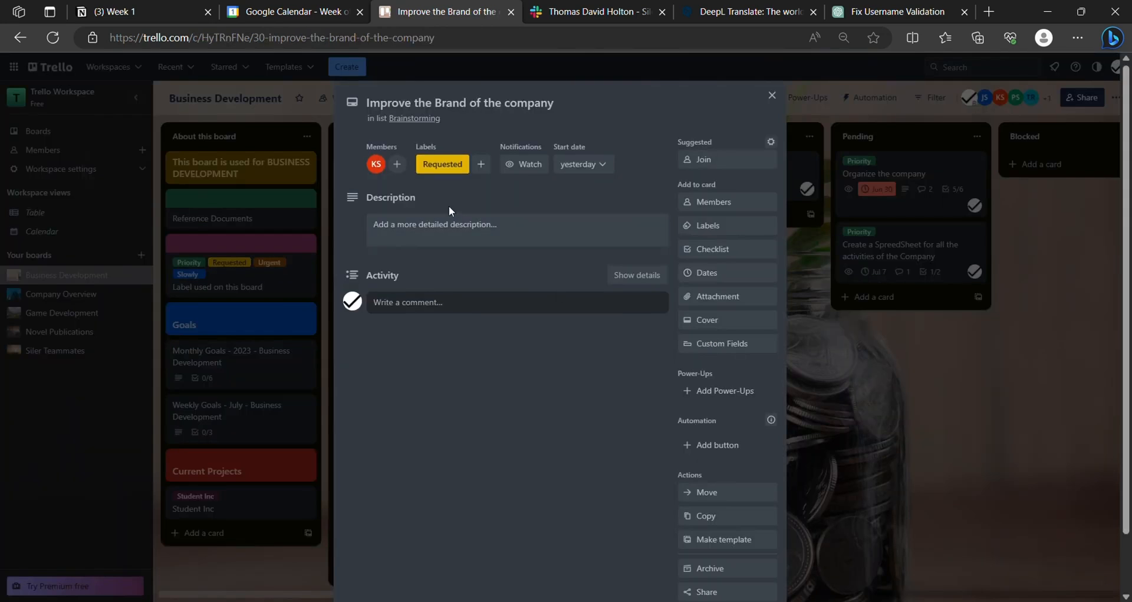
left_click(459, 168)
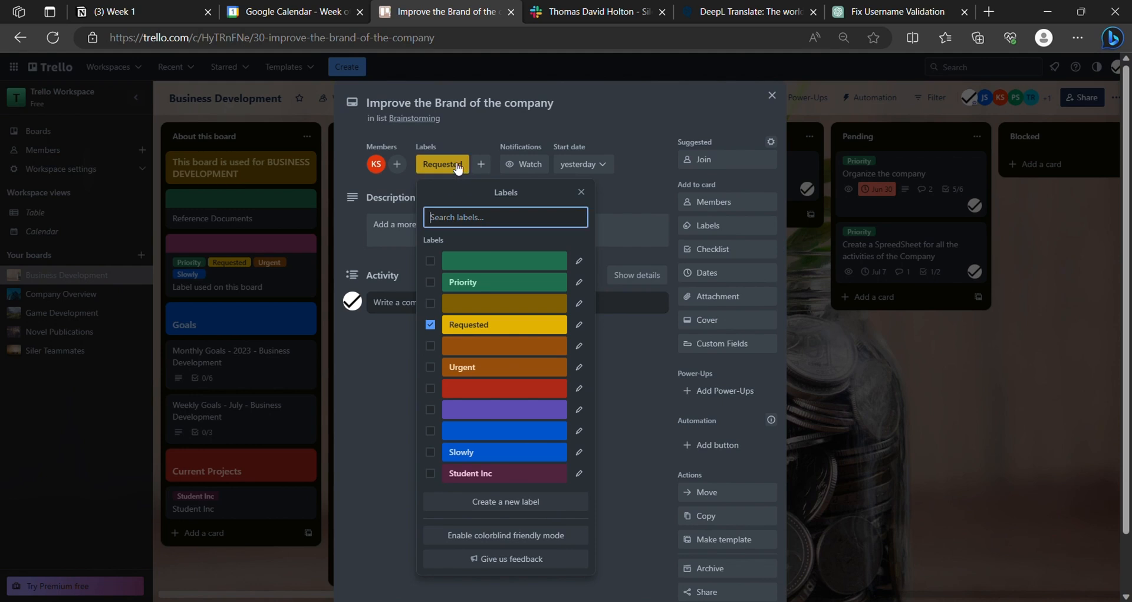
left_click(430, 324)
left_click(434, 286)
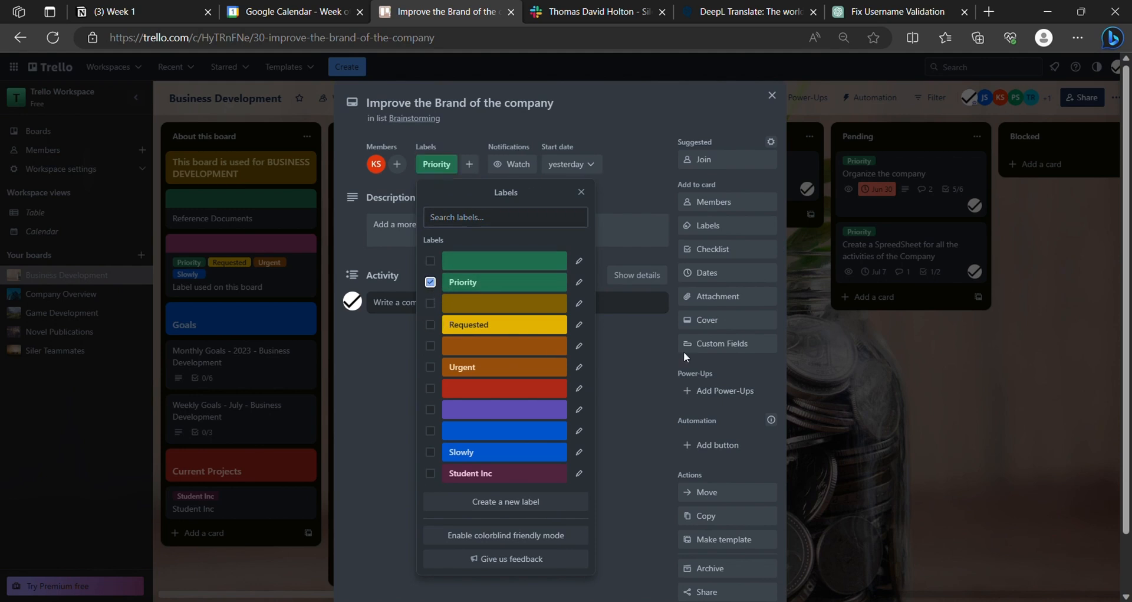
- Close the labels list and the "Improve the Brand of the company" card
left_click(654, 417)
left_click(860, 363)
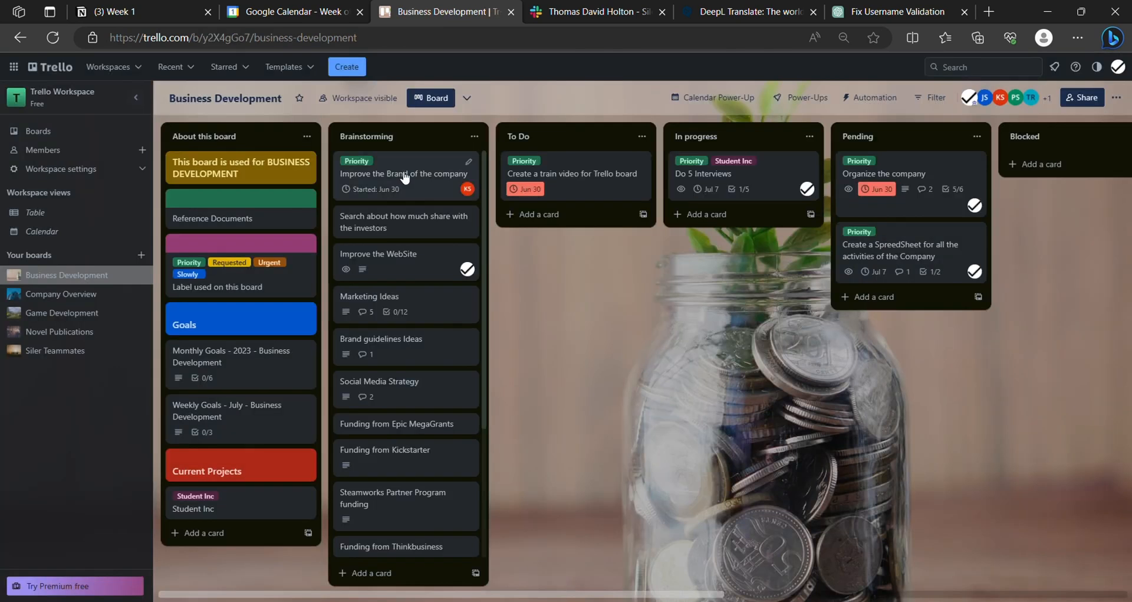
- Try to move the "Improve the Brand of the company" card from the Brainstorming list to To Do
left_click_drag(413, 176, 547, 197)
left_click_drag(547, 197, 548, 195)
scroll(469, 348, "down", 4)
scroll(457, 348, "up", 4)
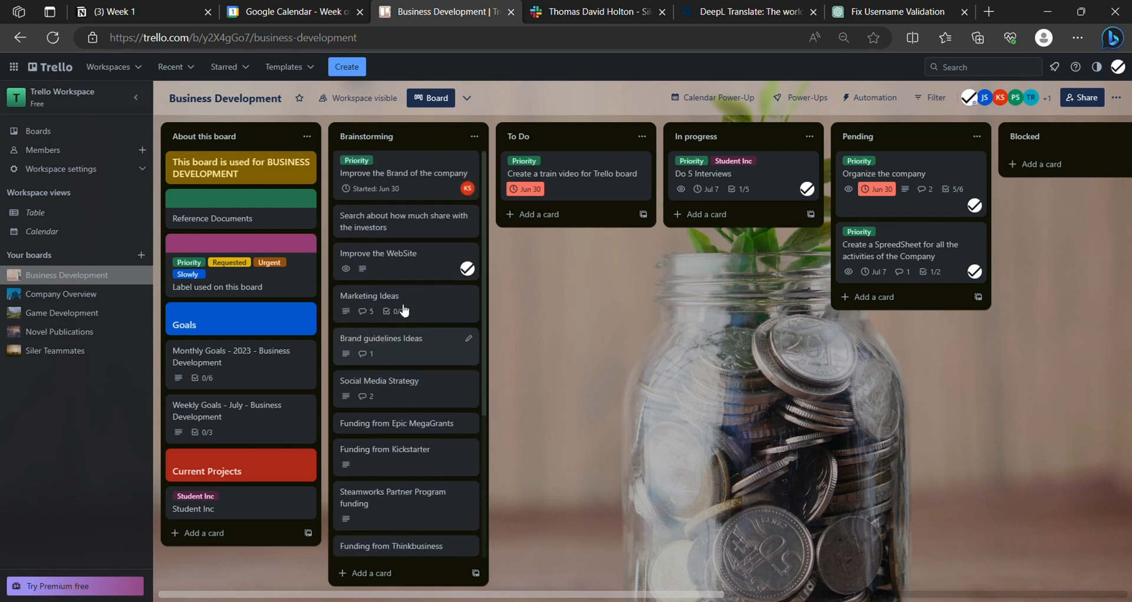
- Give the "Improve the WebSite" card a start date of 07/01/2023 without a due date and close it
left_click(427, 263)
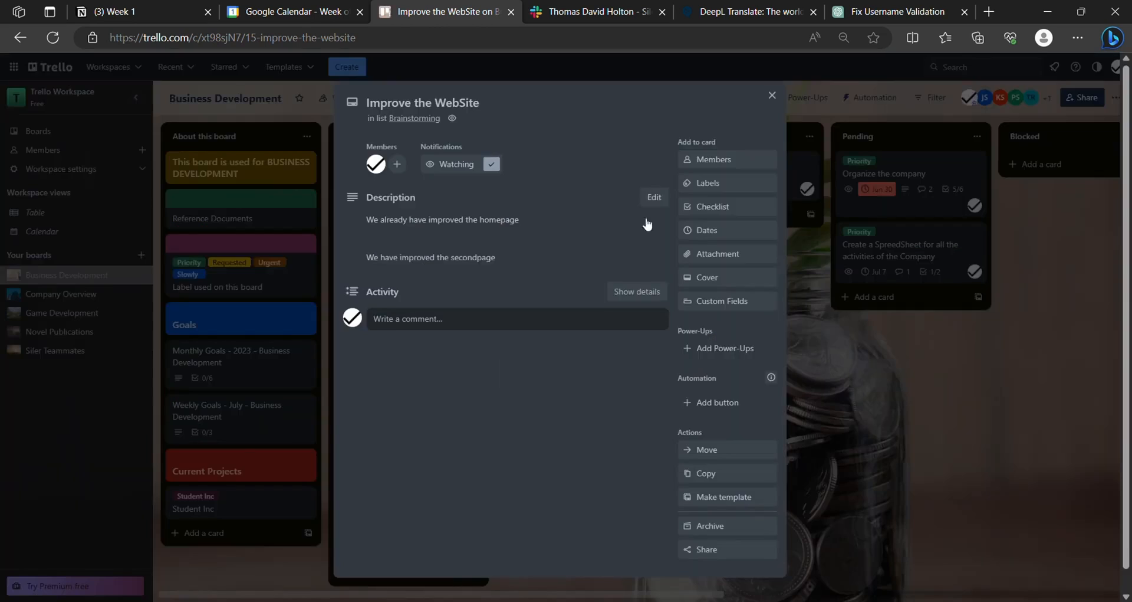
left_click(728, 230)
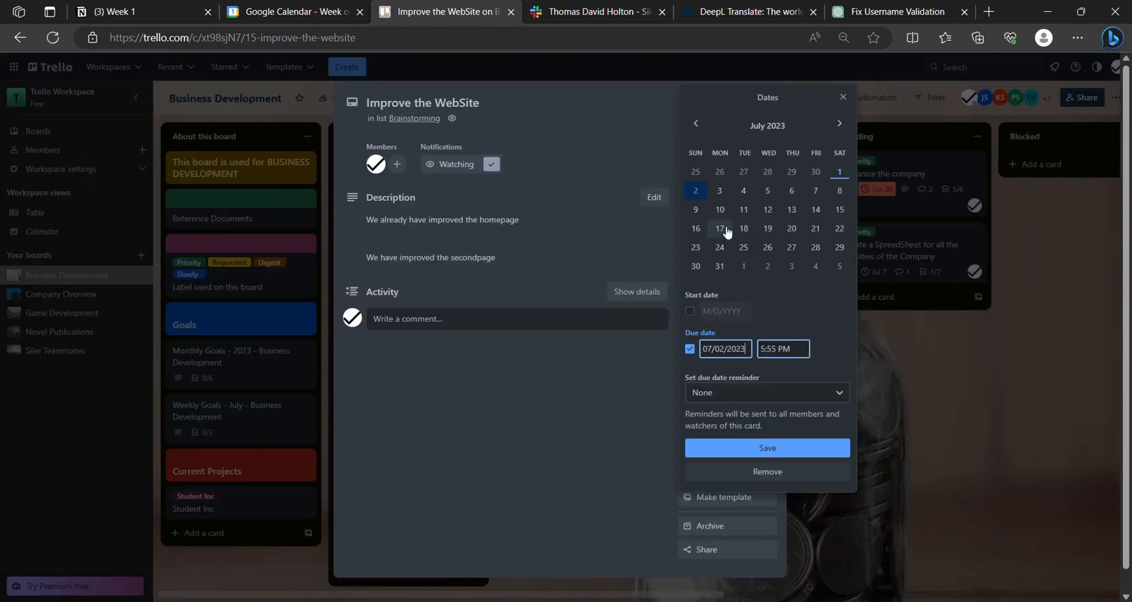
left_click(691, 349)
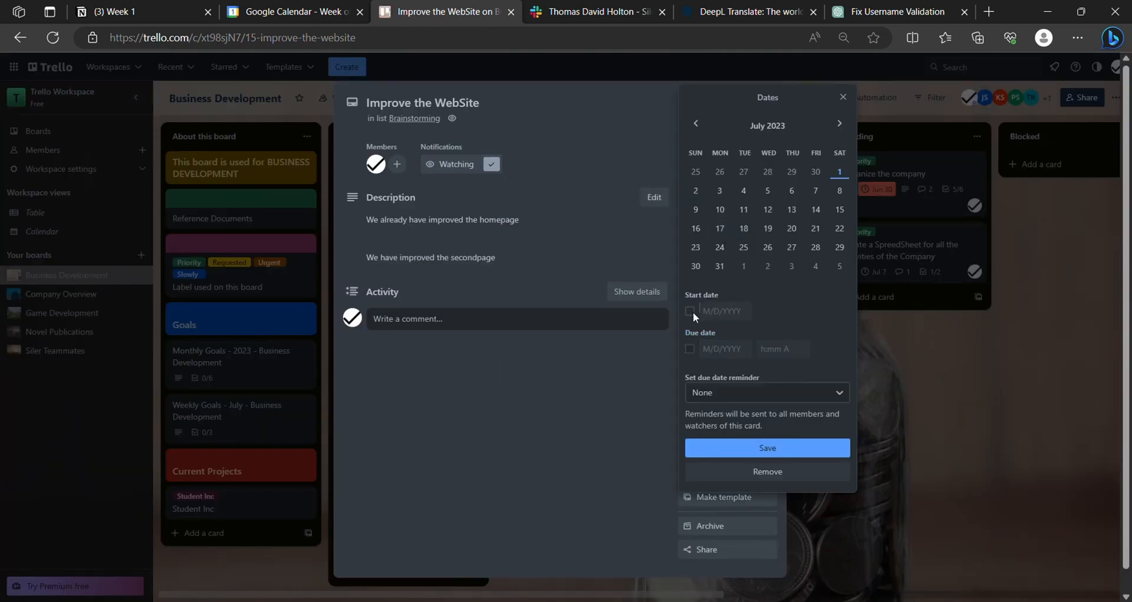
left_click(692, 312)
left_click(768, 447)
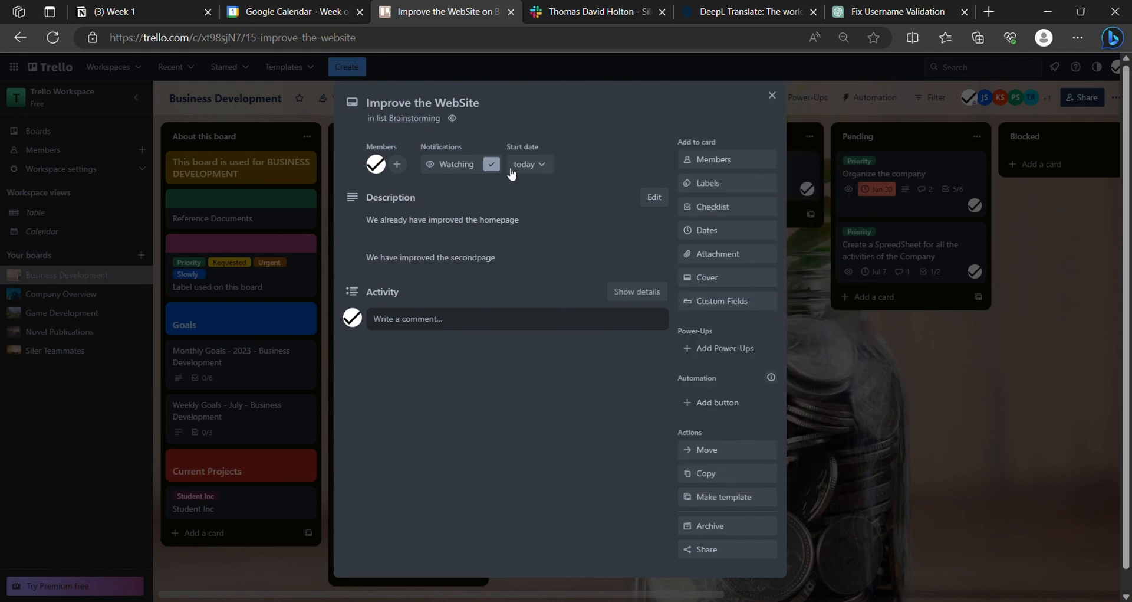
left_click(531, 165)
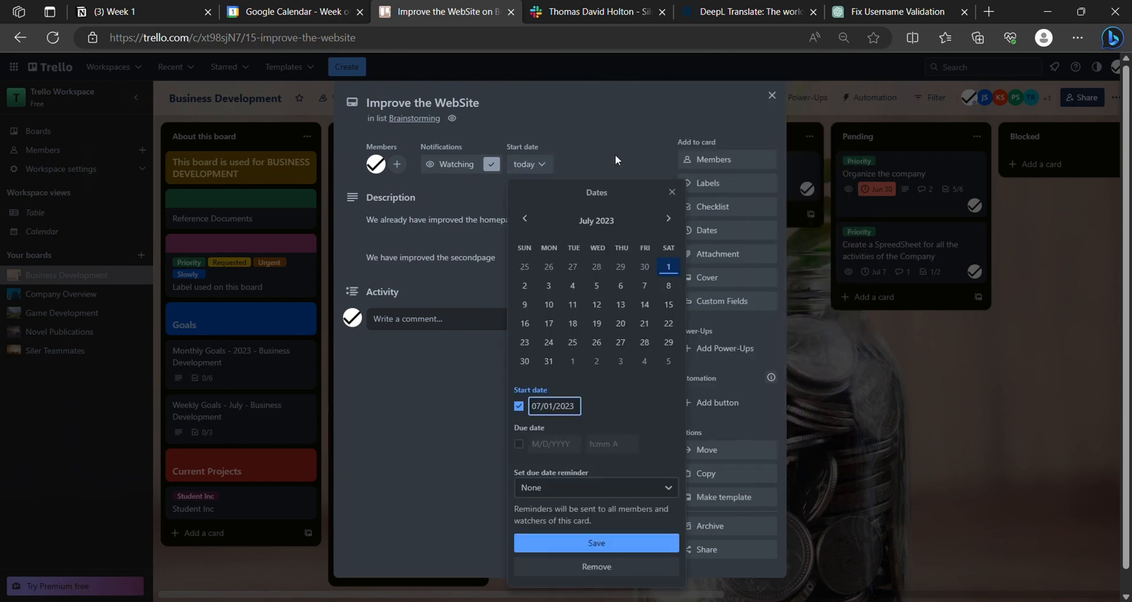
left_click(851, 380)
left_click(852, 381)
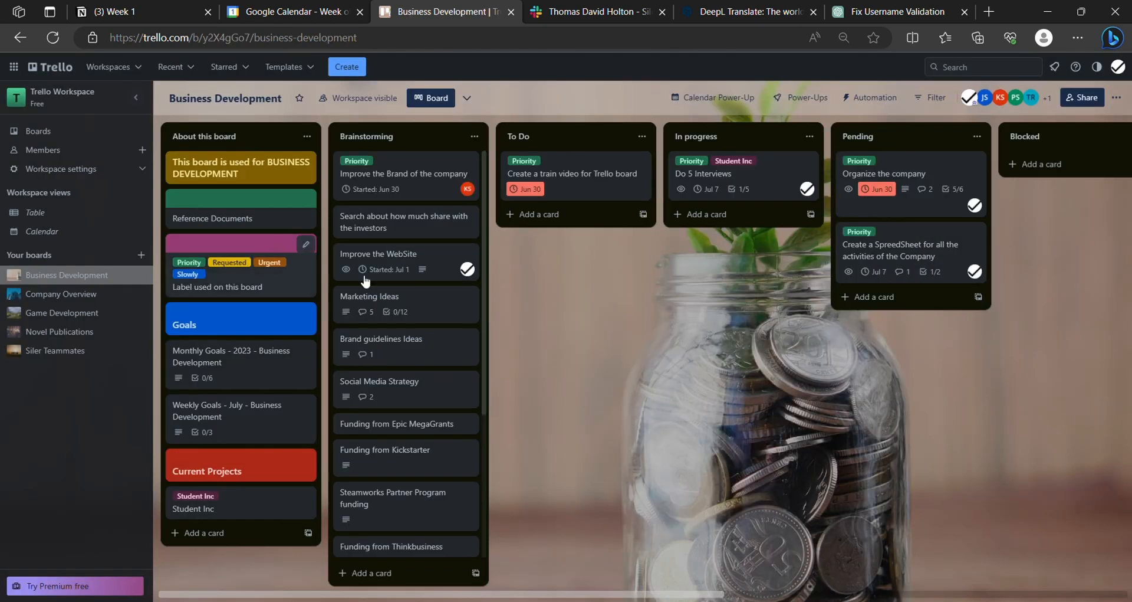
- Give the "Search about how much share with the investors" card a start date of 07/01/2023 without a due date and close it
left_click(421, 236)
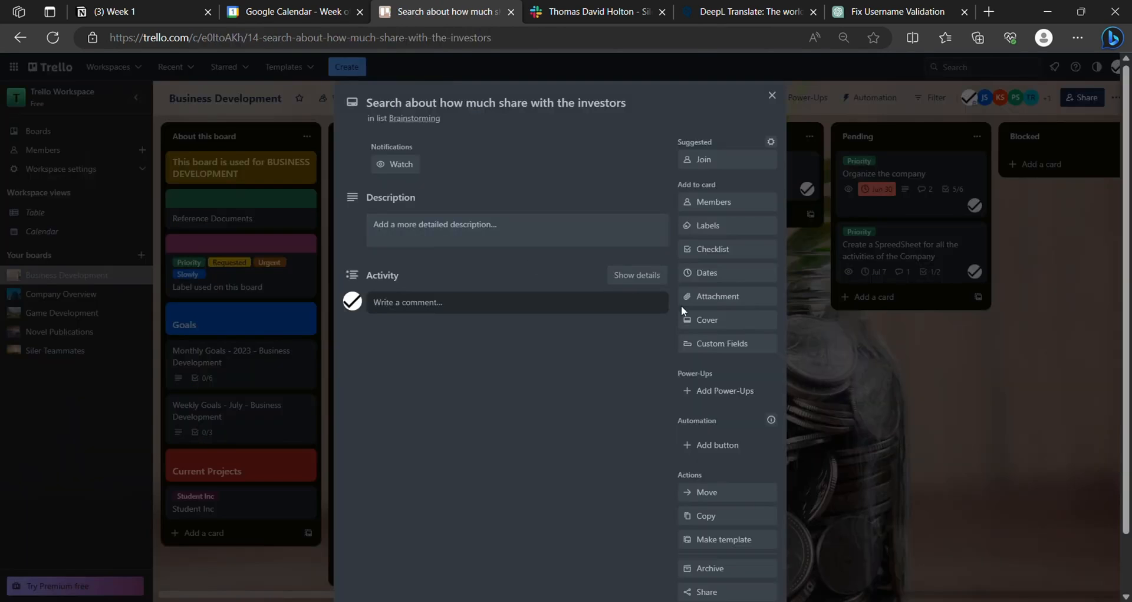
left_click(736, 276)
left_click(690, 349)
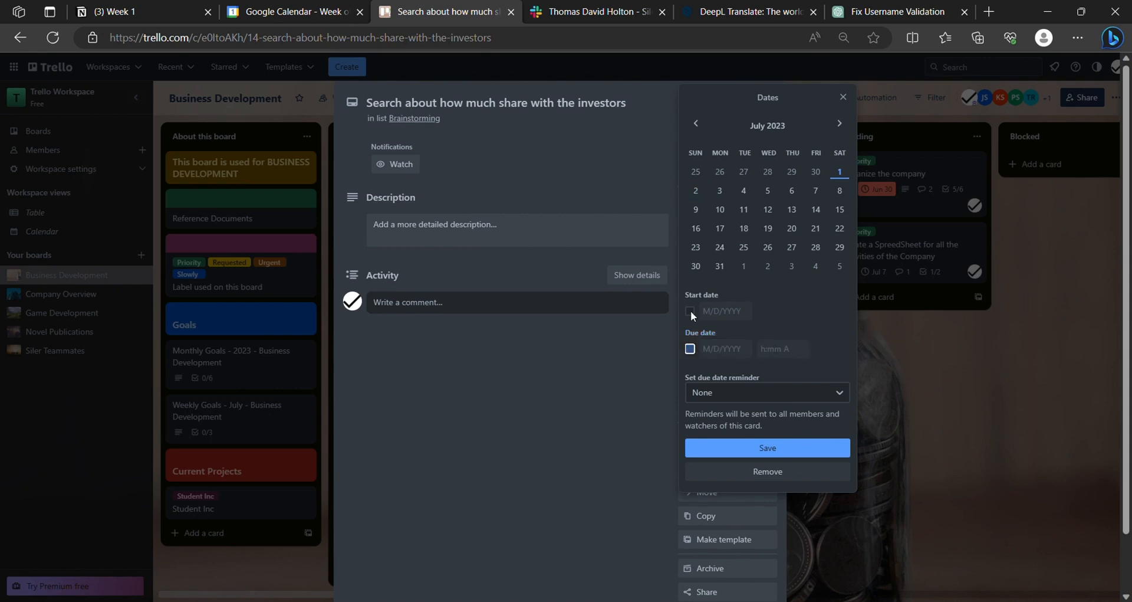
left_click(691, 311)
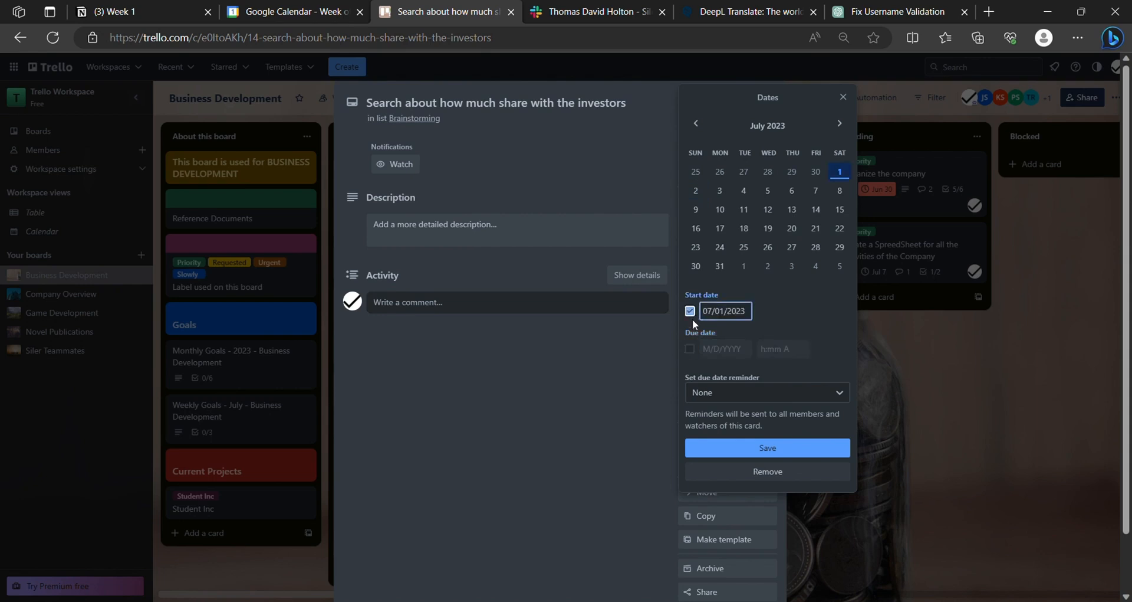
left_click(688, 349)
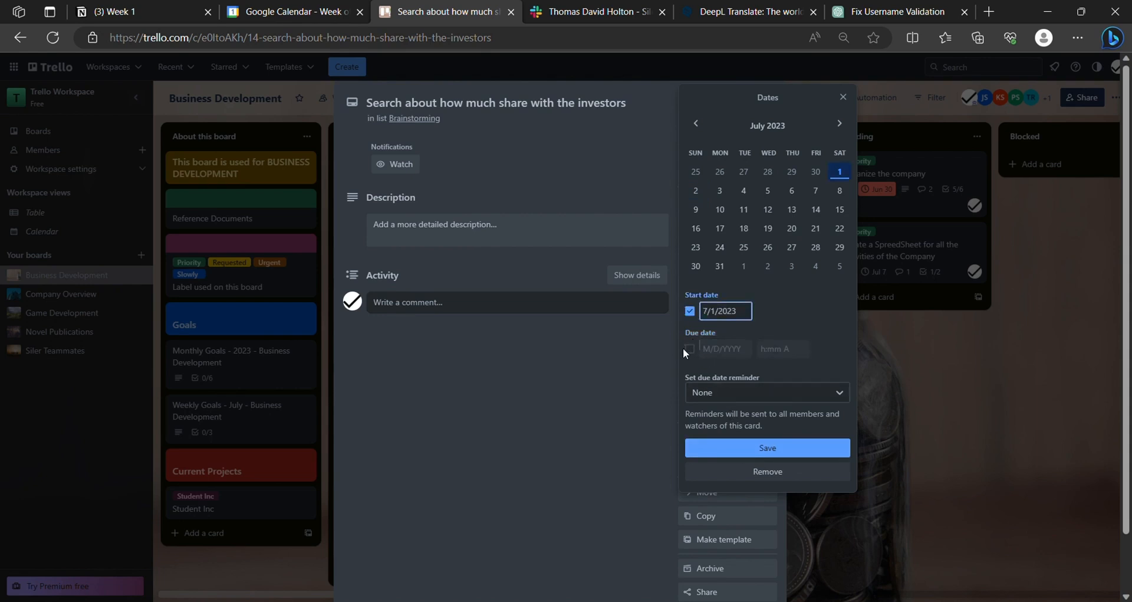
left_click(690, 310)
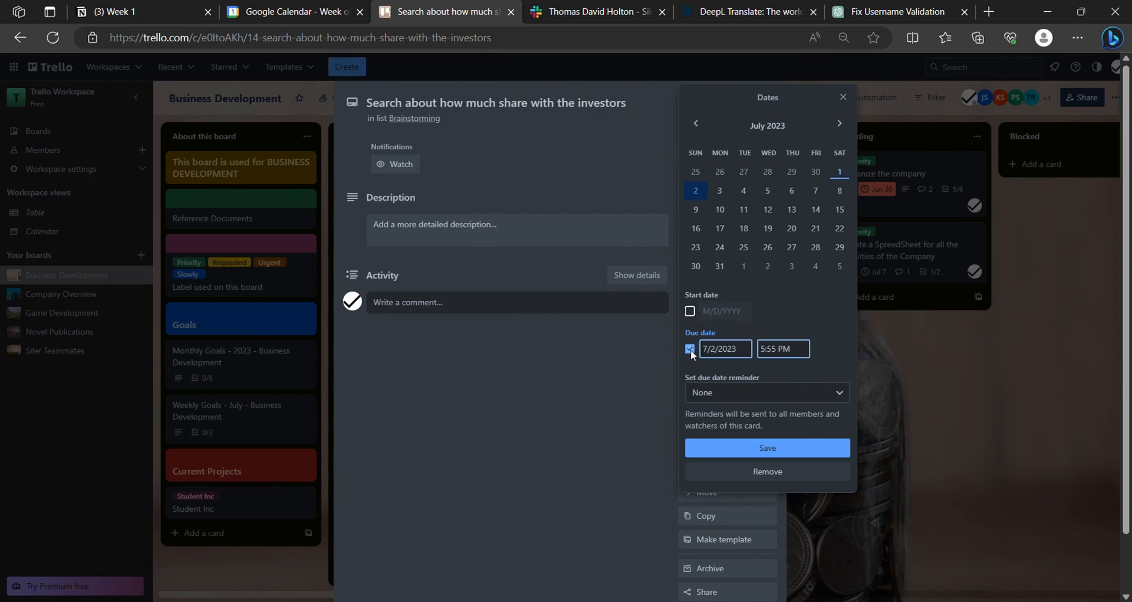
left_click(691, 349)
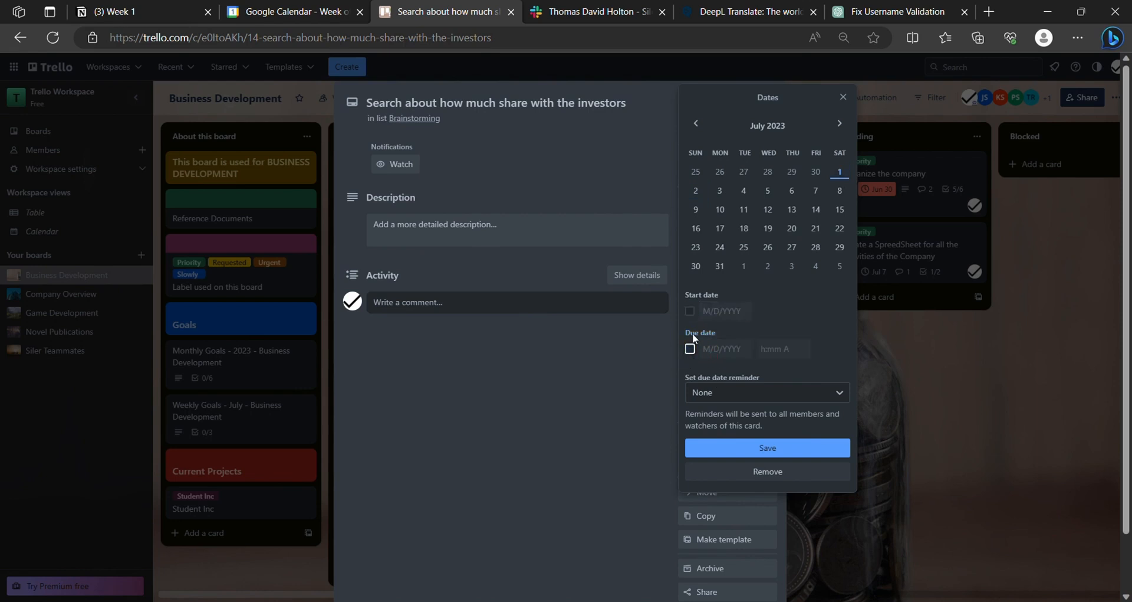
left_click(693, 310)
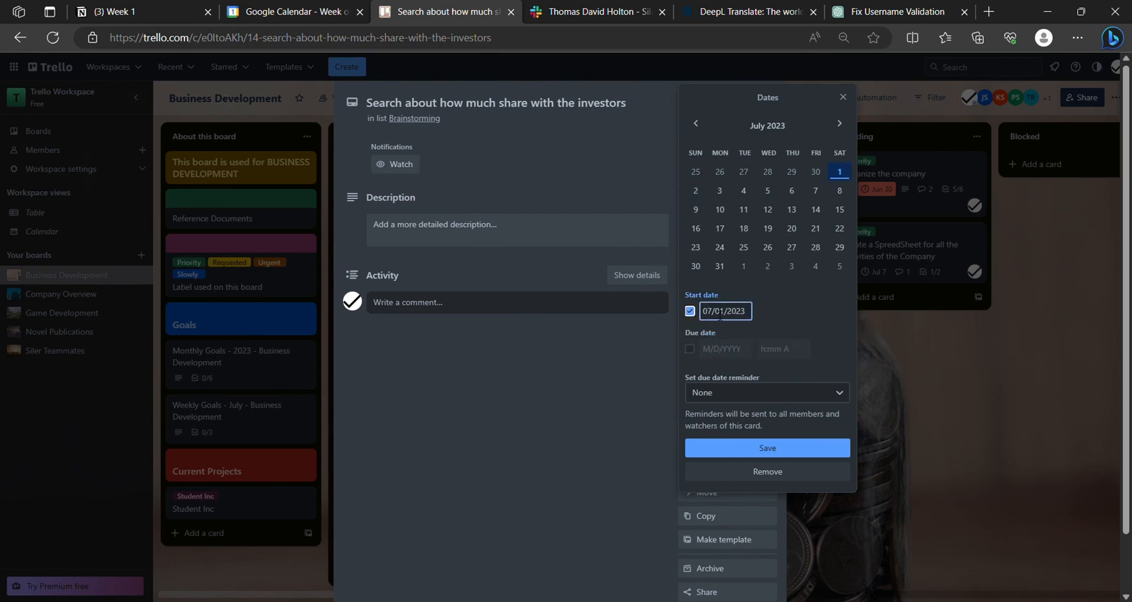
left_click(772, 448)
left_click(855, 408)
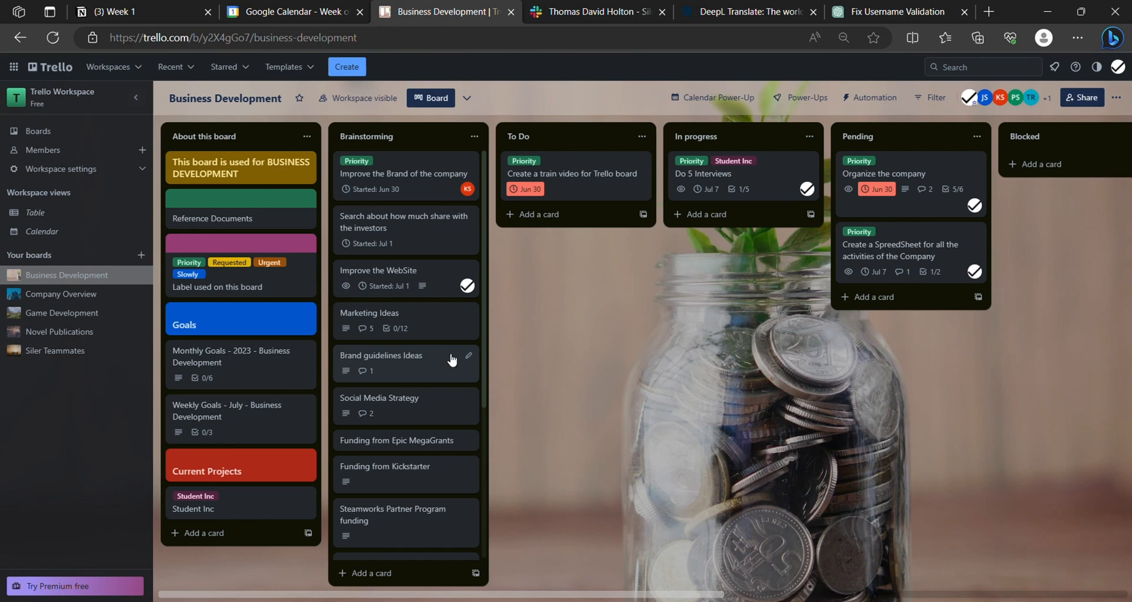
- Replace the Priority label with the Requested label on the "Improve the Brand of the company" card and close it
left_click(427, 171)
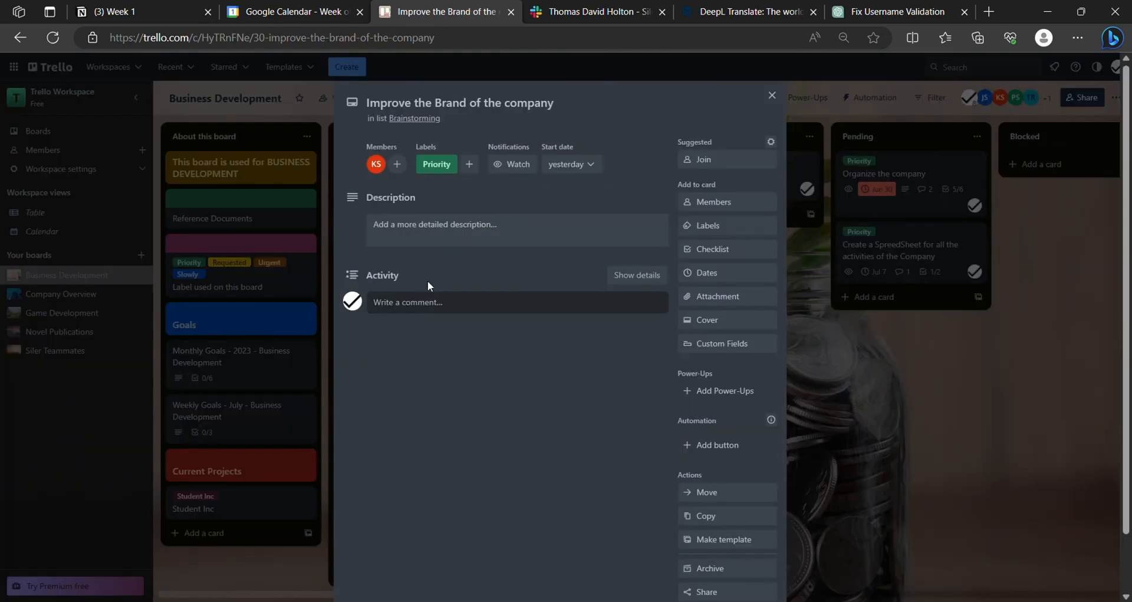
left_click(454, 171)
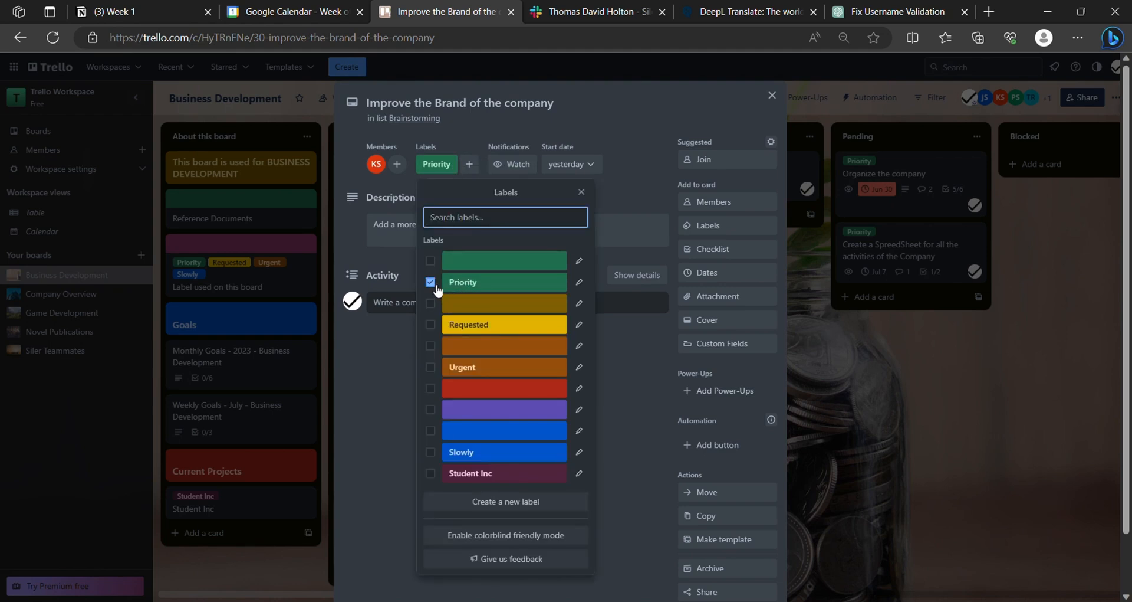
left_click(431, 282)
left_click(431, 324)
left_click(853, 438)
left_click(853, 413)
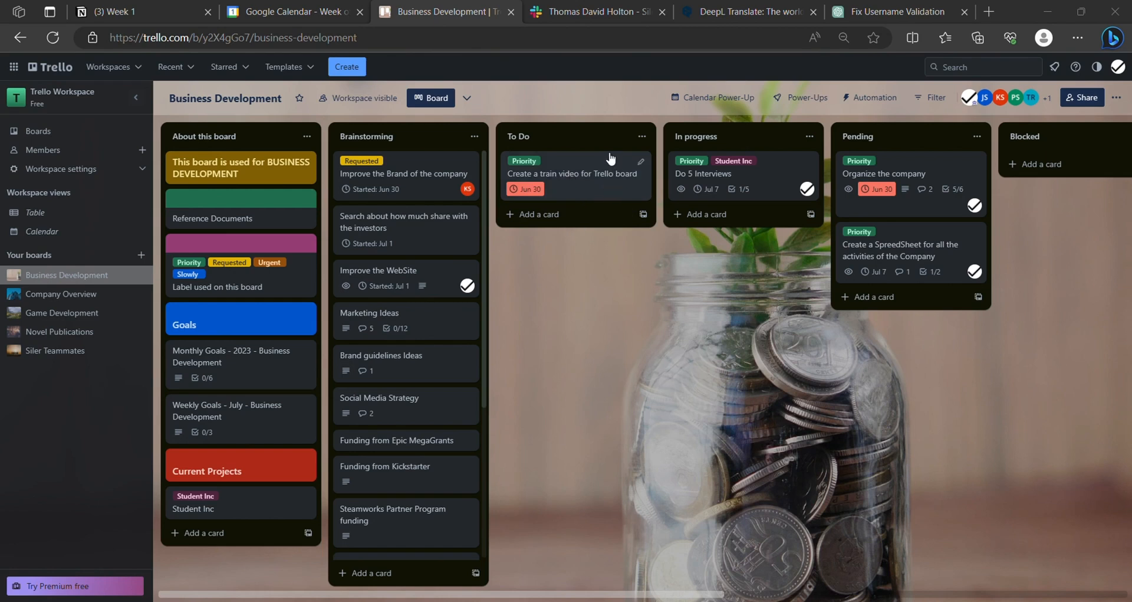
- Join the "Create a train video for Trello board" card in To Do and move it to the In progress list
left_click(586, 174)
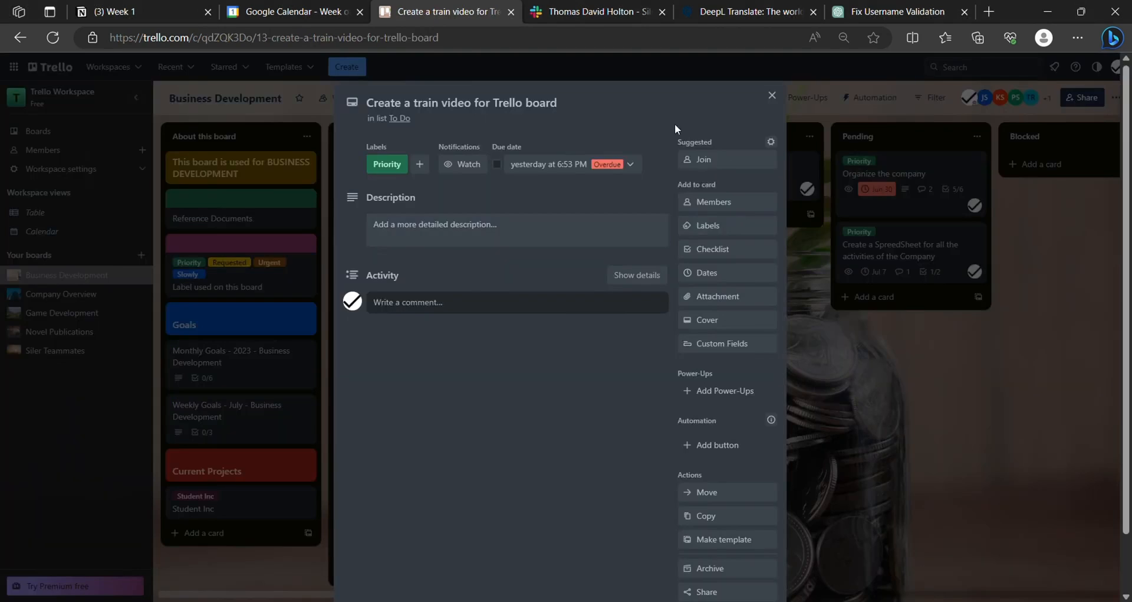
left_click(739, 160)
left_click(934, 369)
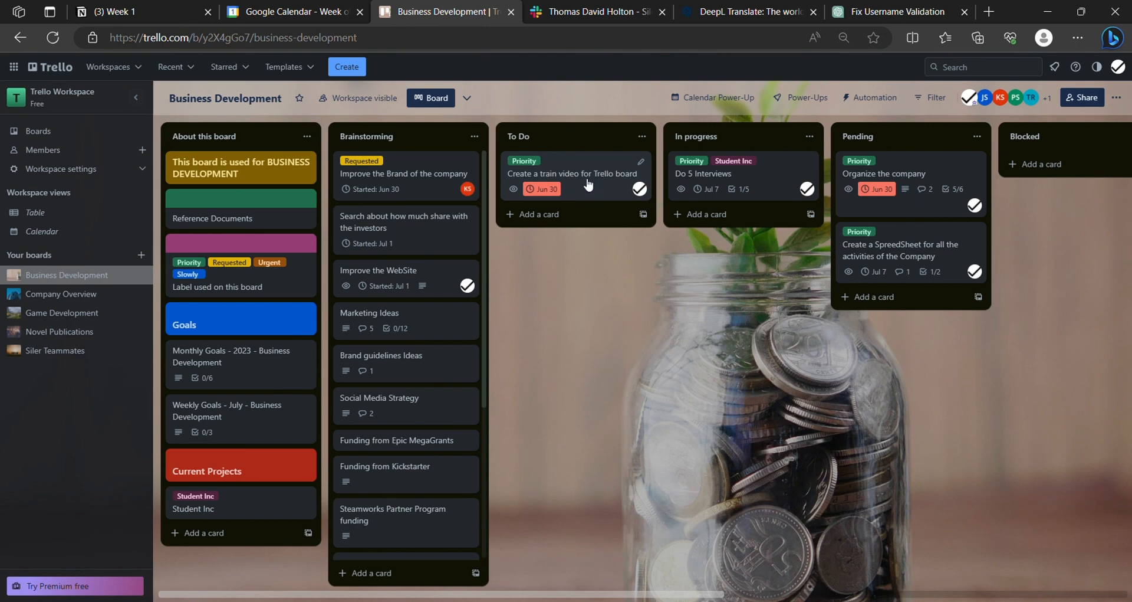
left_click_drag(591, 177, 610, 197)
left_click_drag(576, 175, 743, 245)
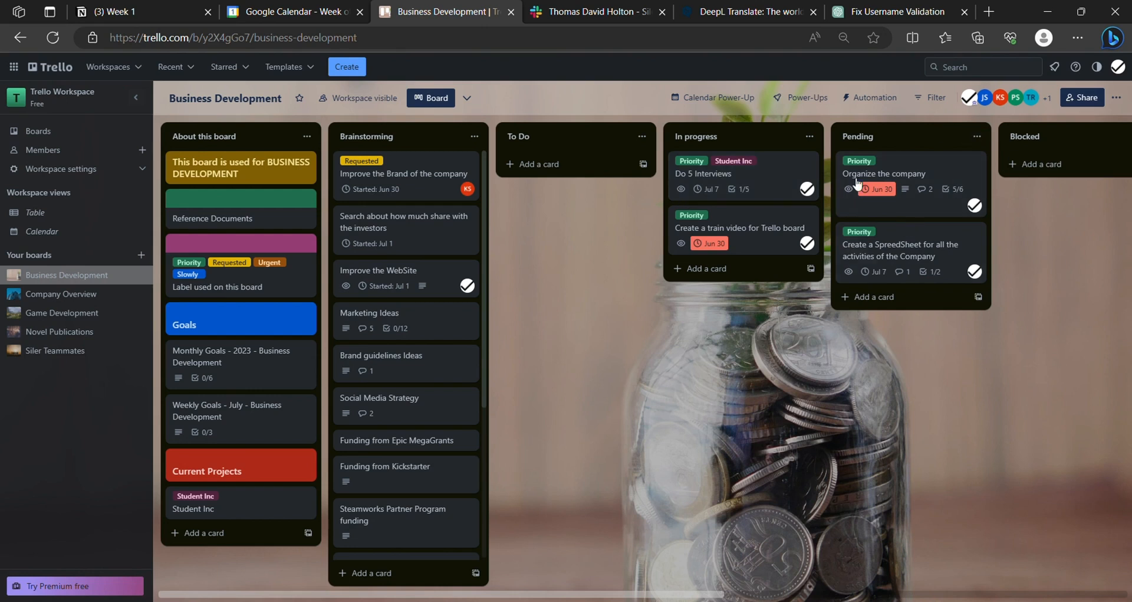
scroll(858, 184, "right", 3)
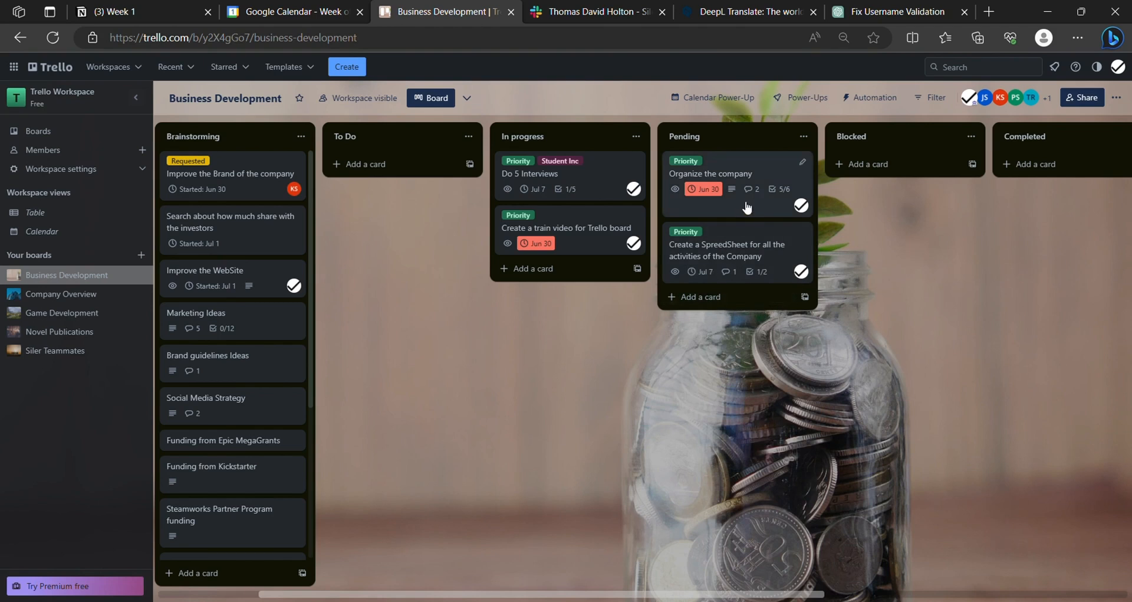
left_click(762, 246)
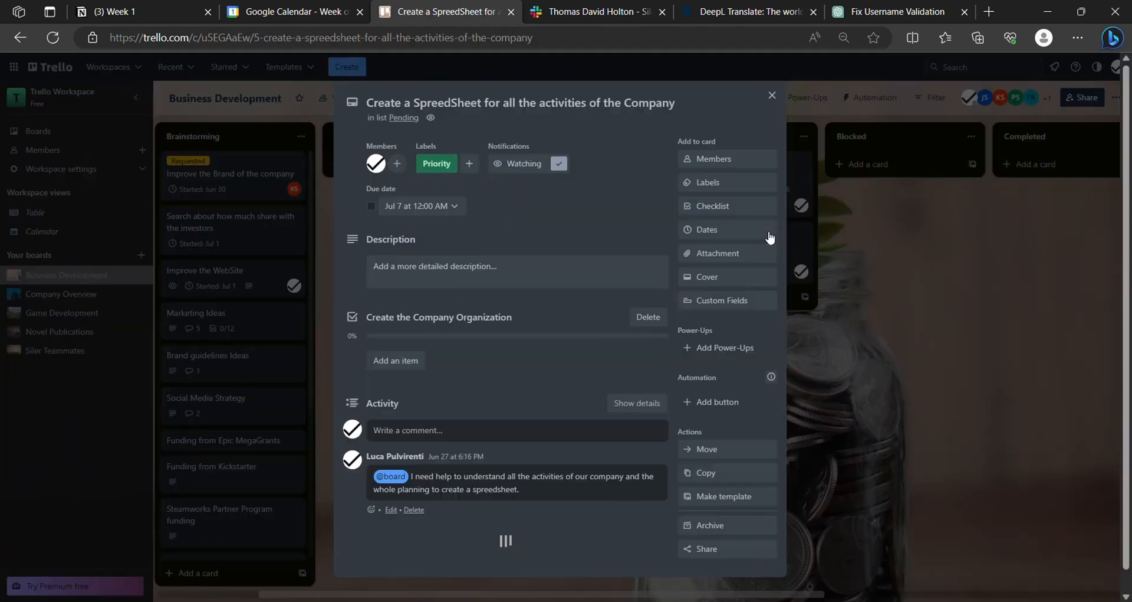
scroll(537, 413, "down", 1)
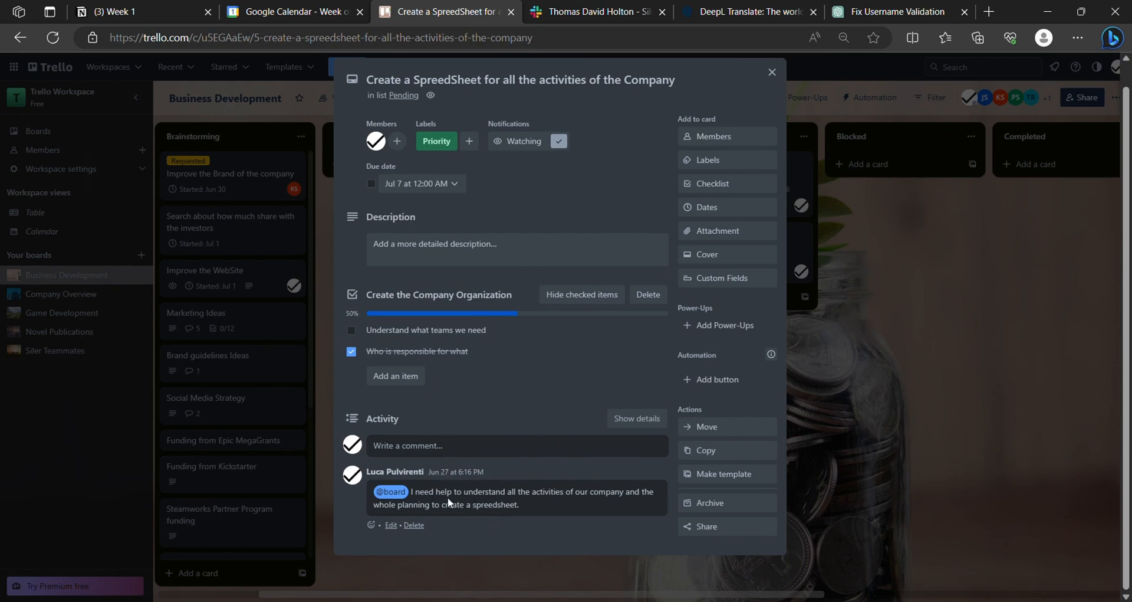
left_click_drag(419, 496, 635, 505)
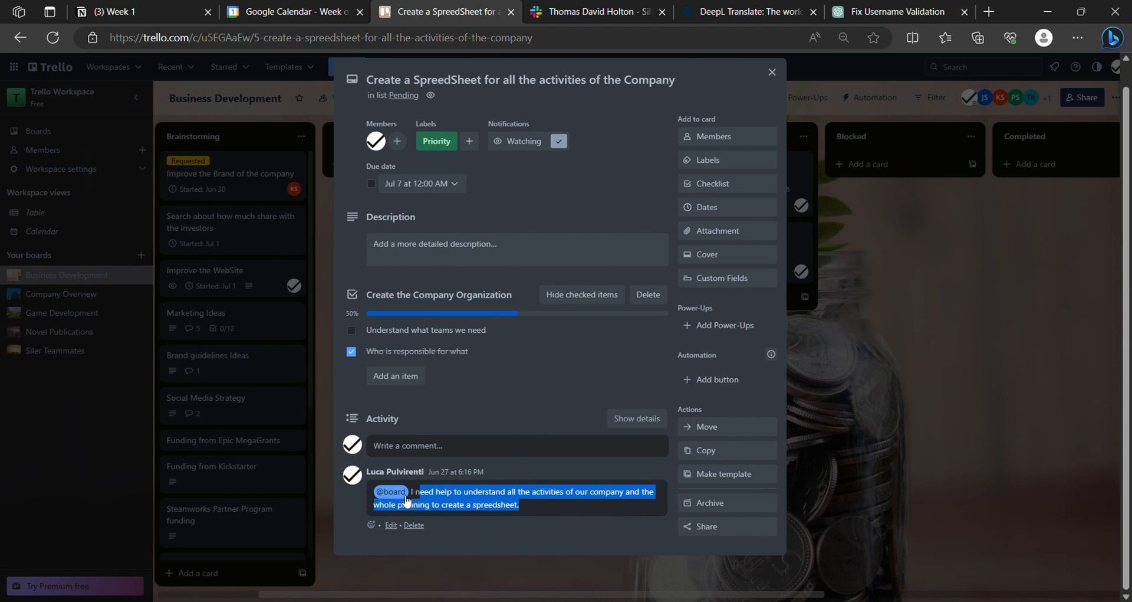
left_click_drag(520, 505, 466, 501)
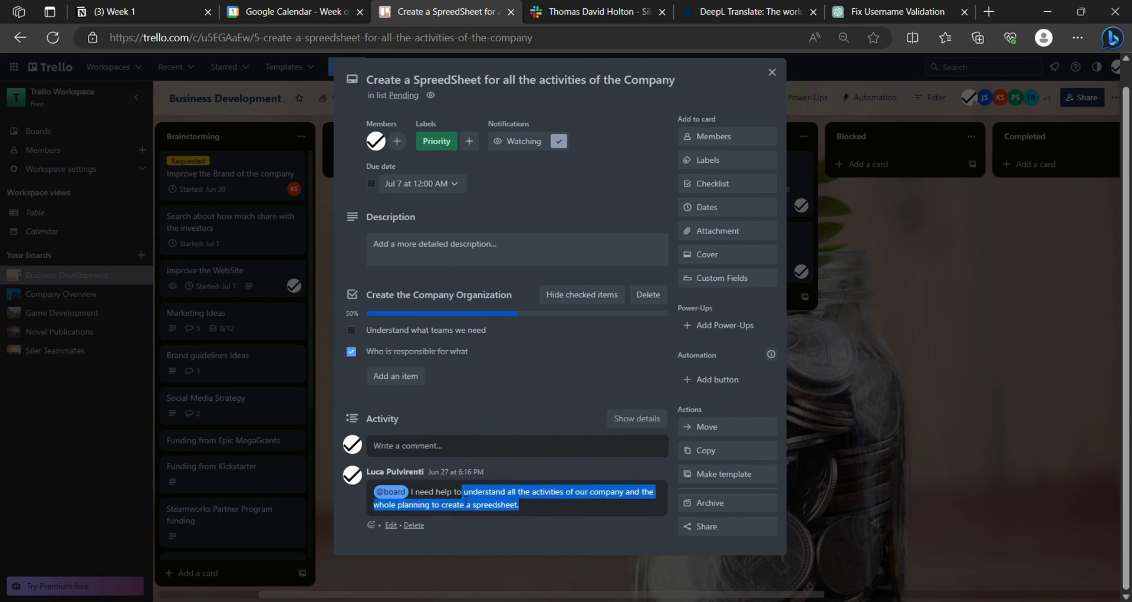
left_click(523, 512)
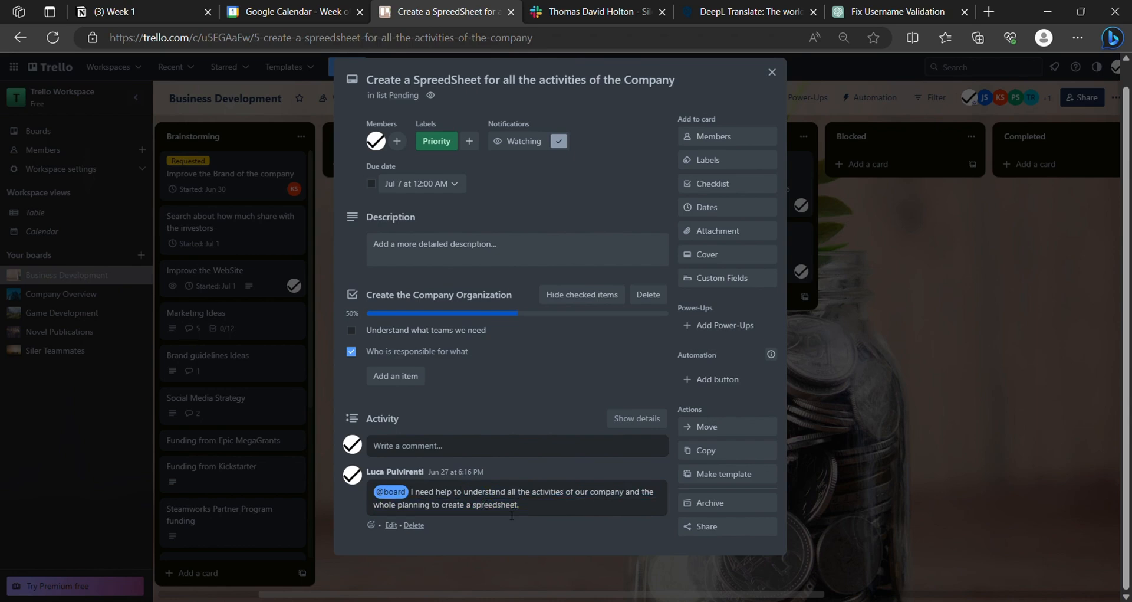
left_click(855, 401)
- Start a comment with "@" on the "Create a SpreedSheet for all the activities of the Company" card and leave it unsaved
left_click(744, 274)
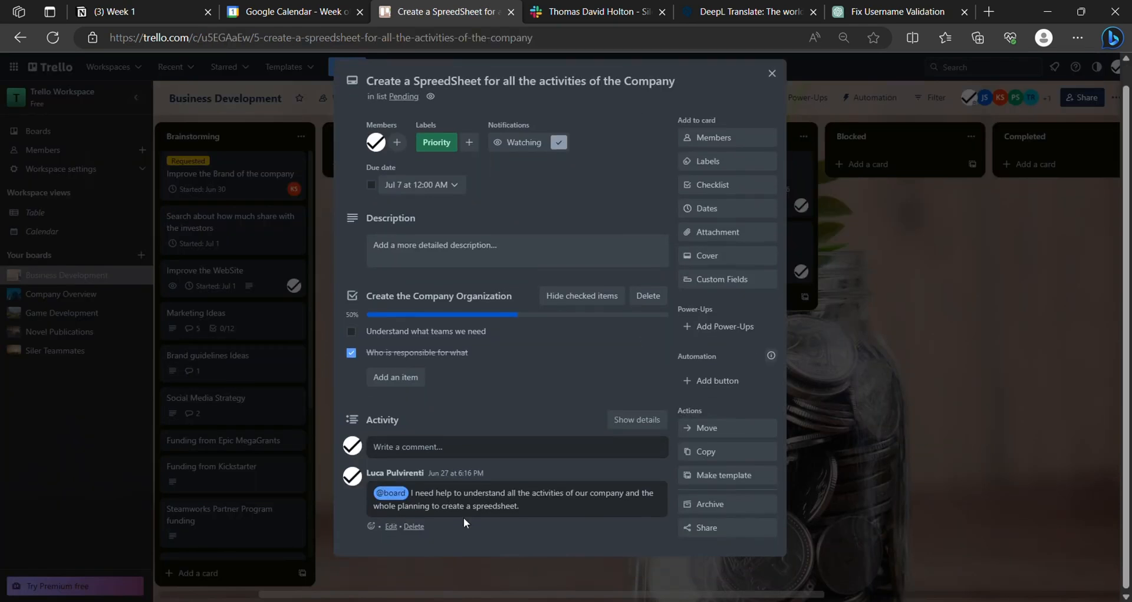
left_click(439, 447)
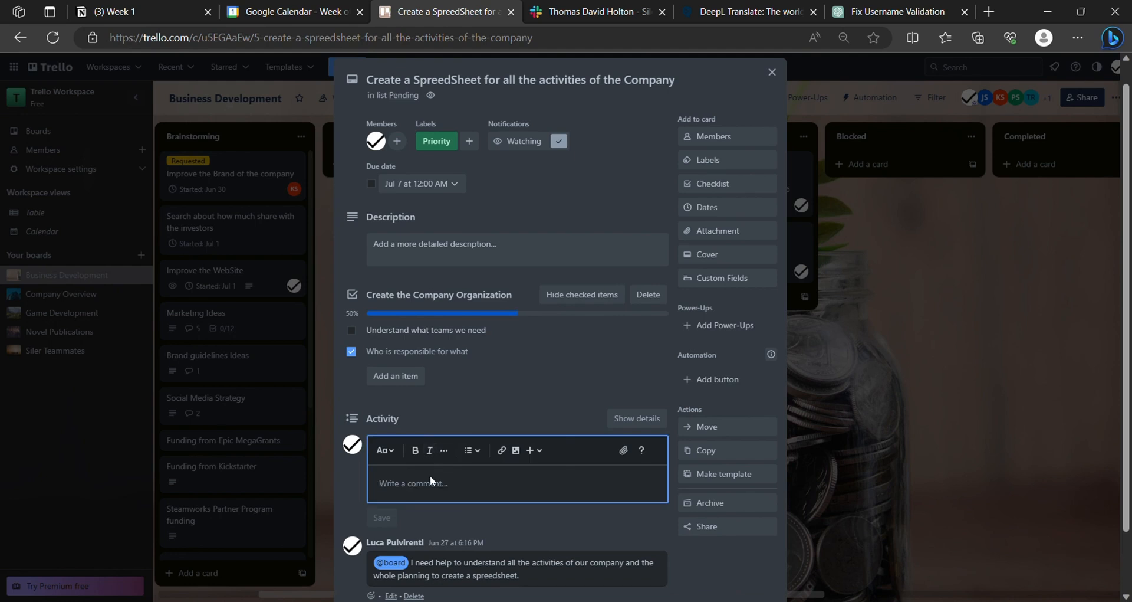
type("@")
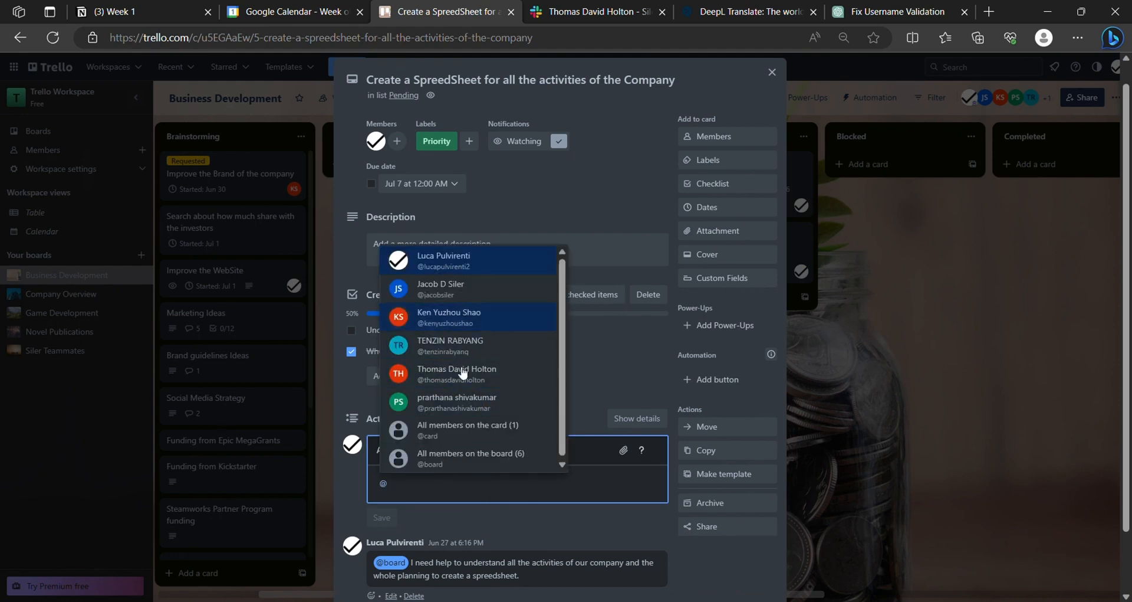
left_click(925, 345)
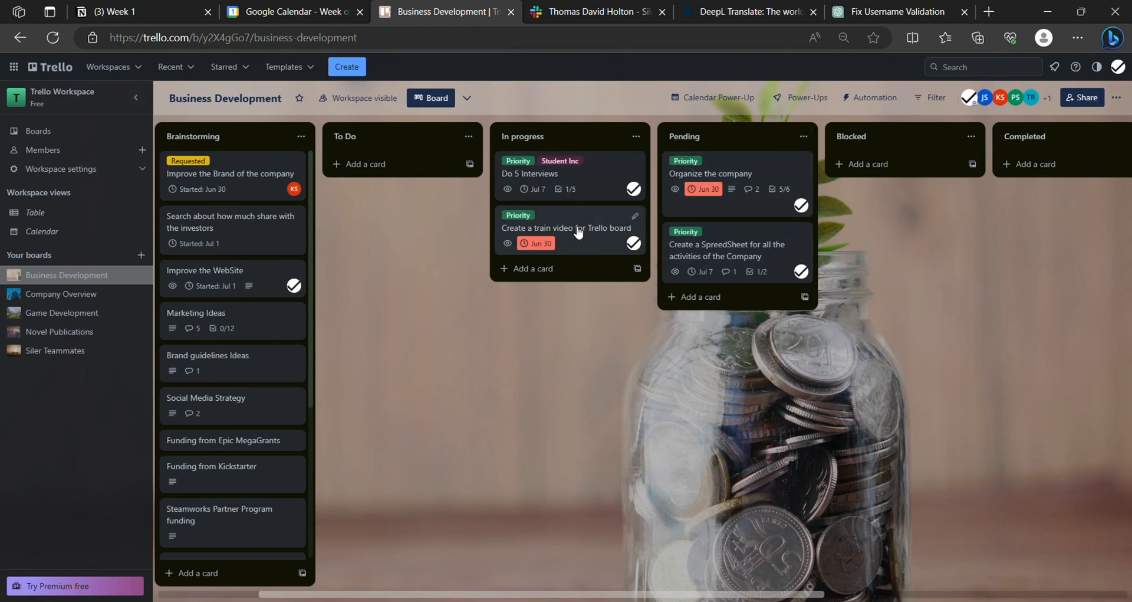
- Move the "Create a train video for Trello board" card to Pending, view its comment area, and return it to In progress
left_click_drag(573, 238, 761, 317)
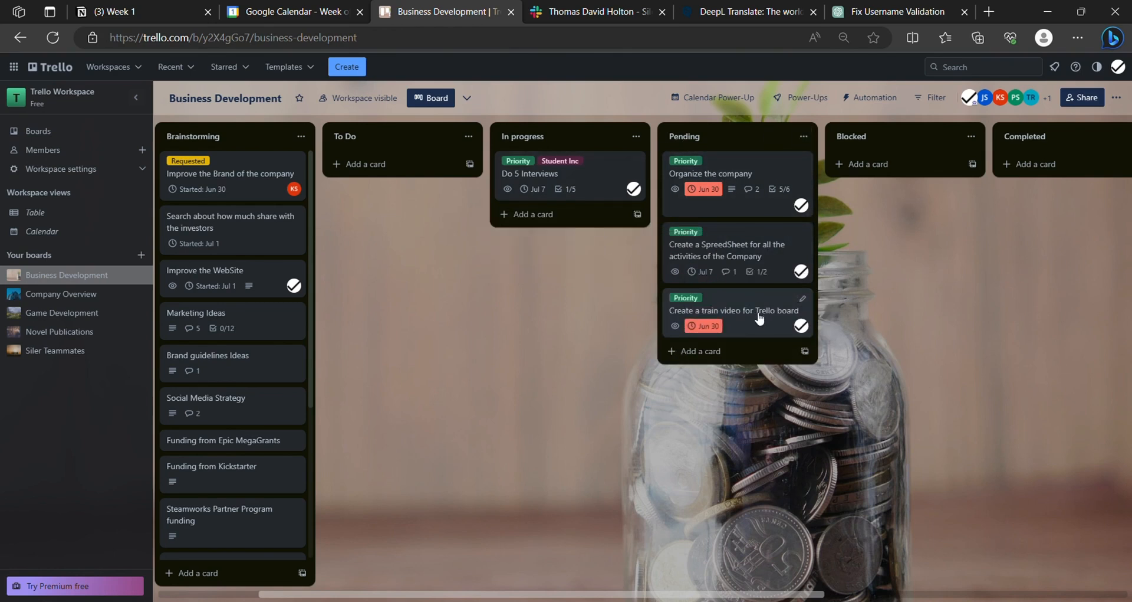
left_click(764, 318)
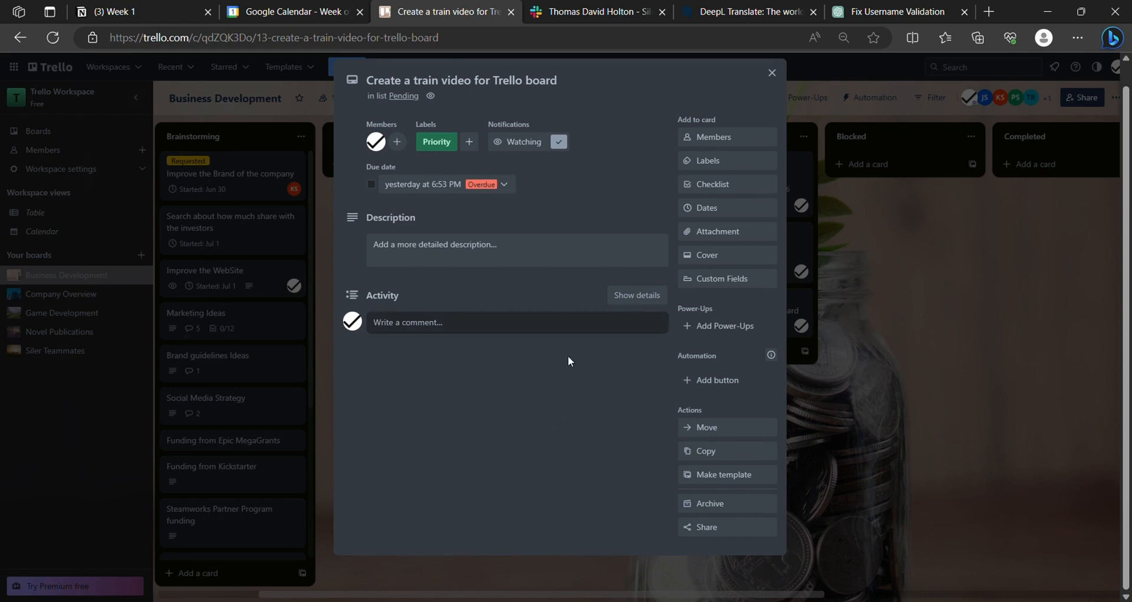
left_click(949, 363)
left_click_drag(751, 323, 572, 259)
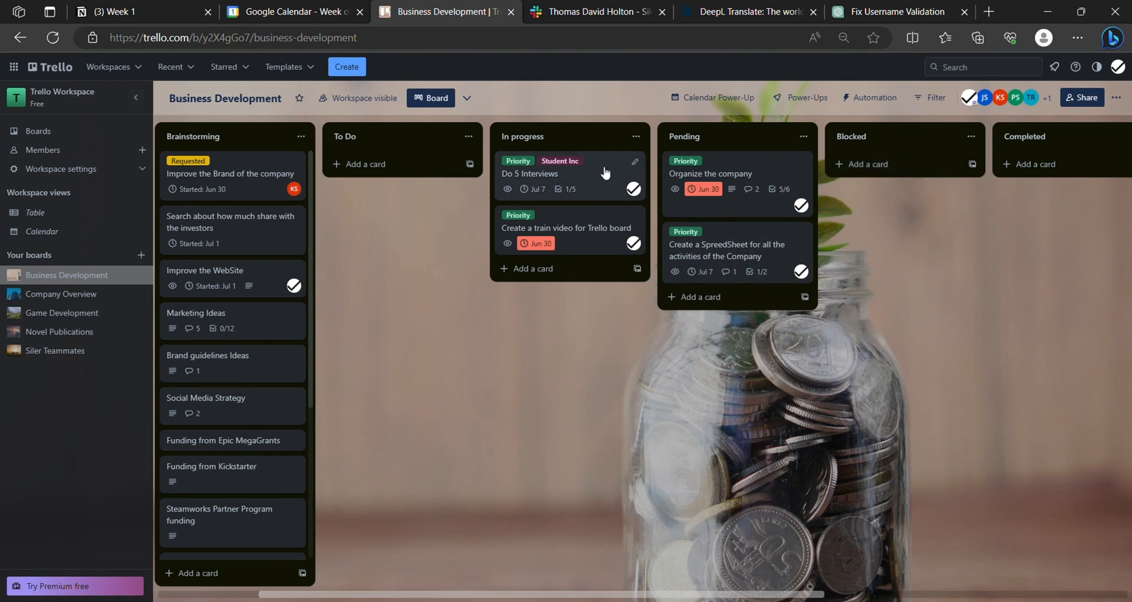
left_click_drag(597, 182, 938, 180)
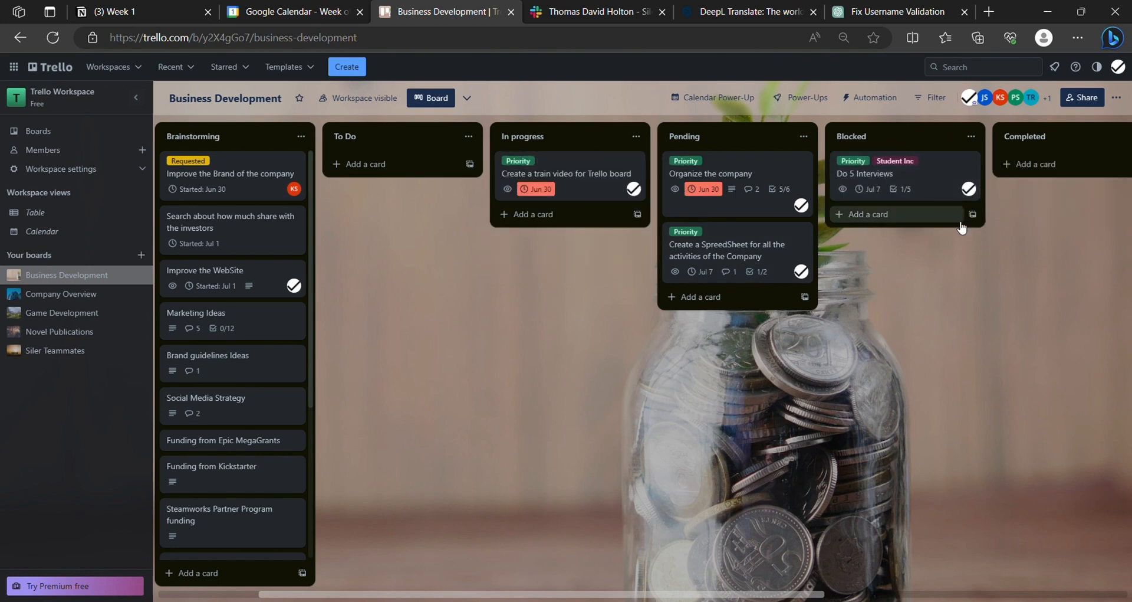
left_click(930, 177)
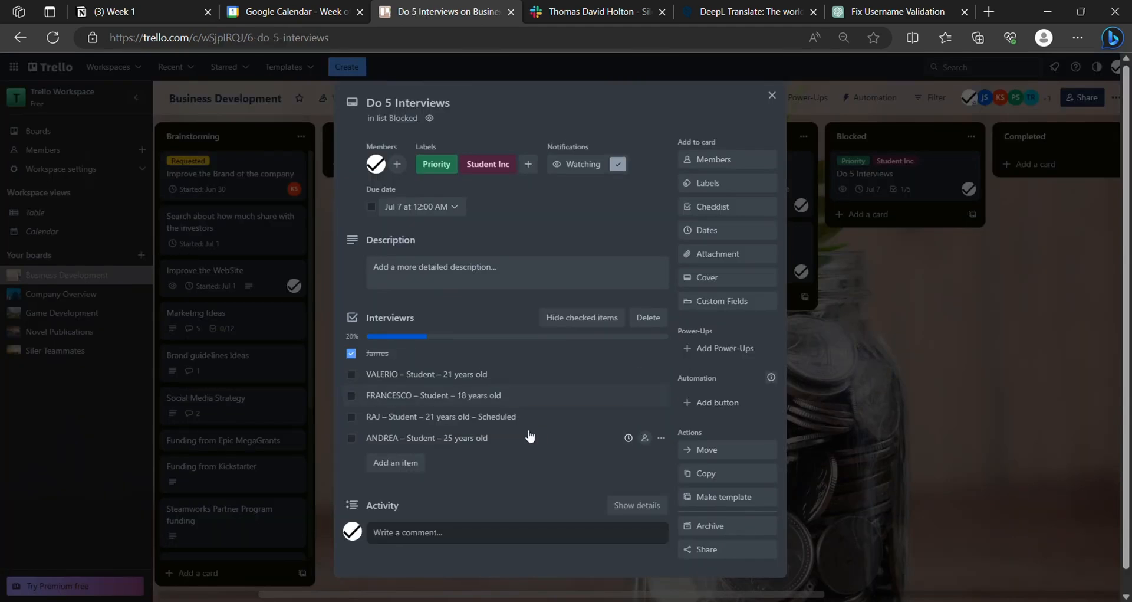
left_click(486, 513)
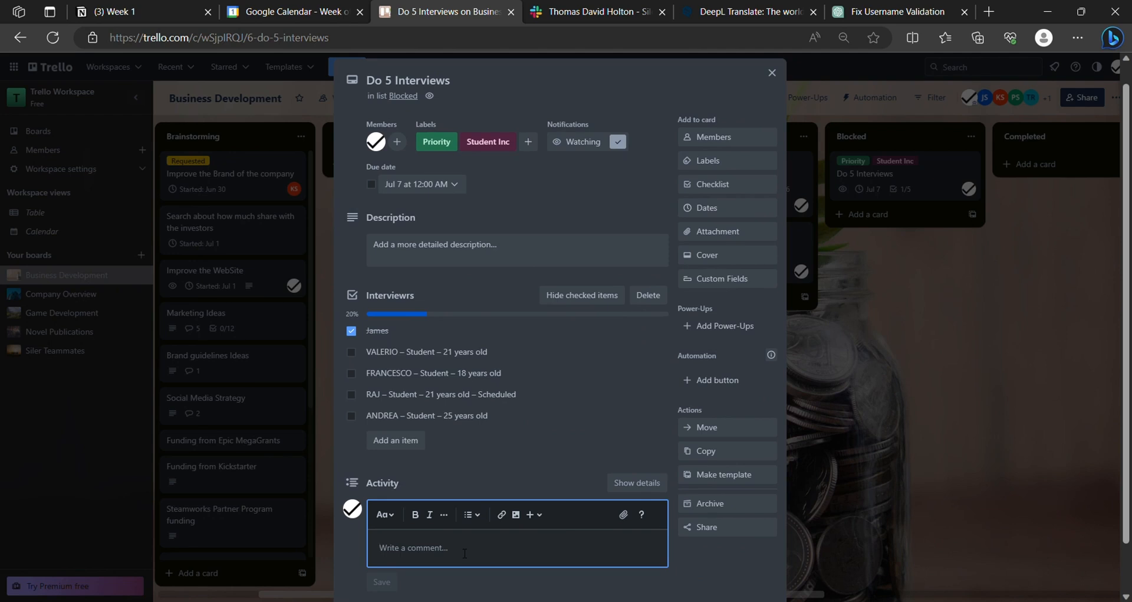
type("@")
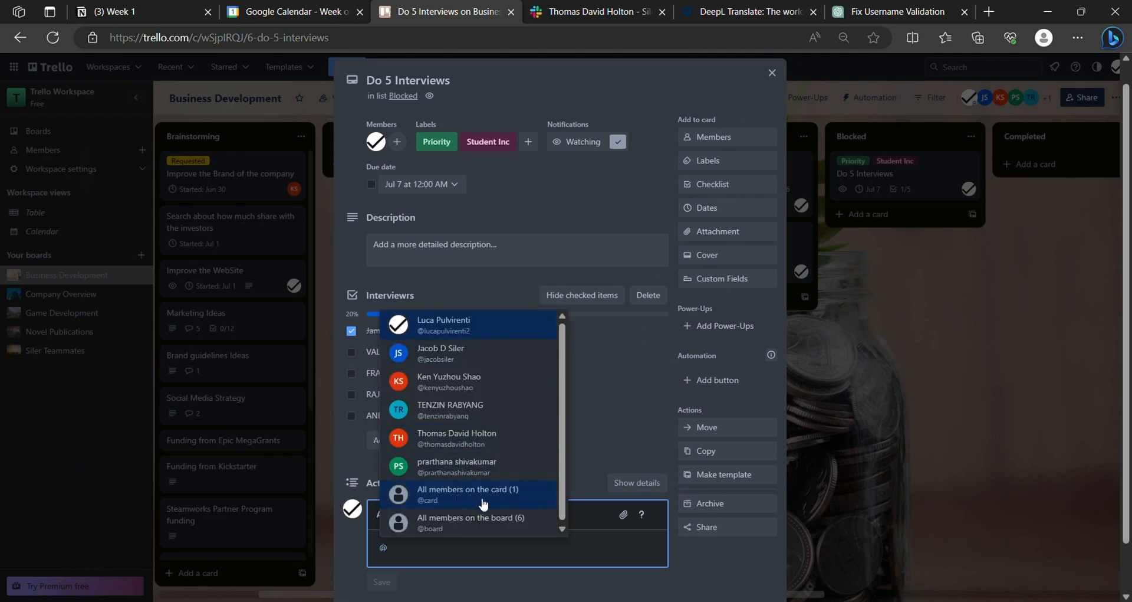
left_click(507, 523)
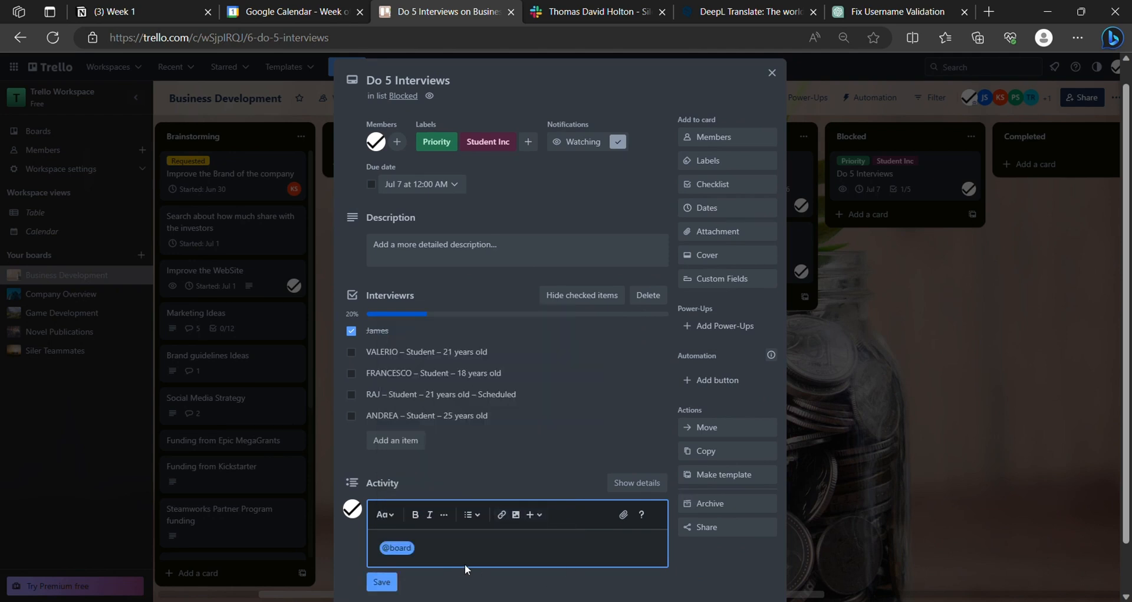
- Complete the comment with "I am stuck because I do not know who interview anymore, is someone have suggestion ??" and save it
type("I am s")
type("tuck because I do not know who interview ")
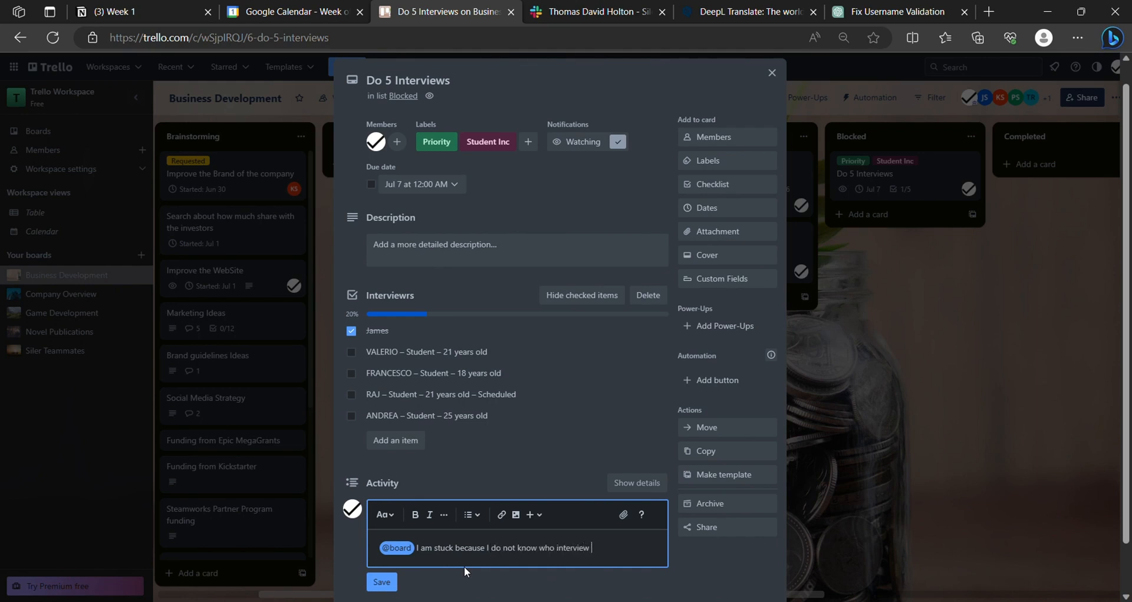
type("anymore , is someon")
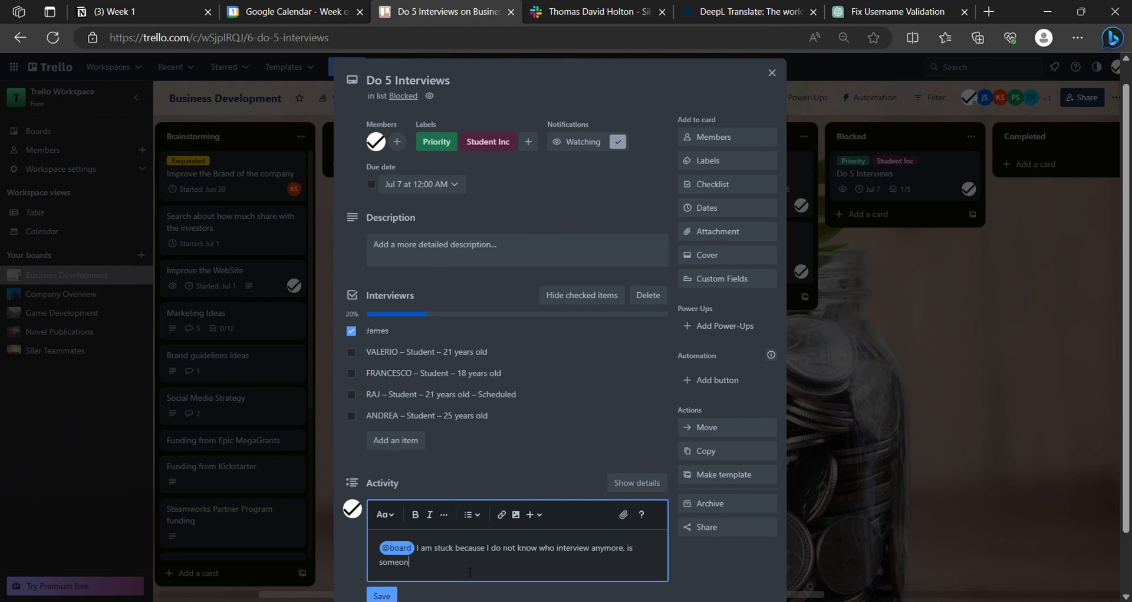
type("e have suggestion ??")
scroll(396, 589, "down", 2)
left_click(382, 526)
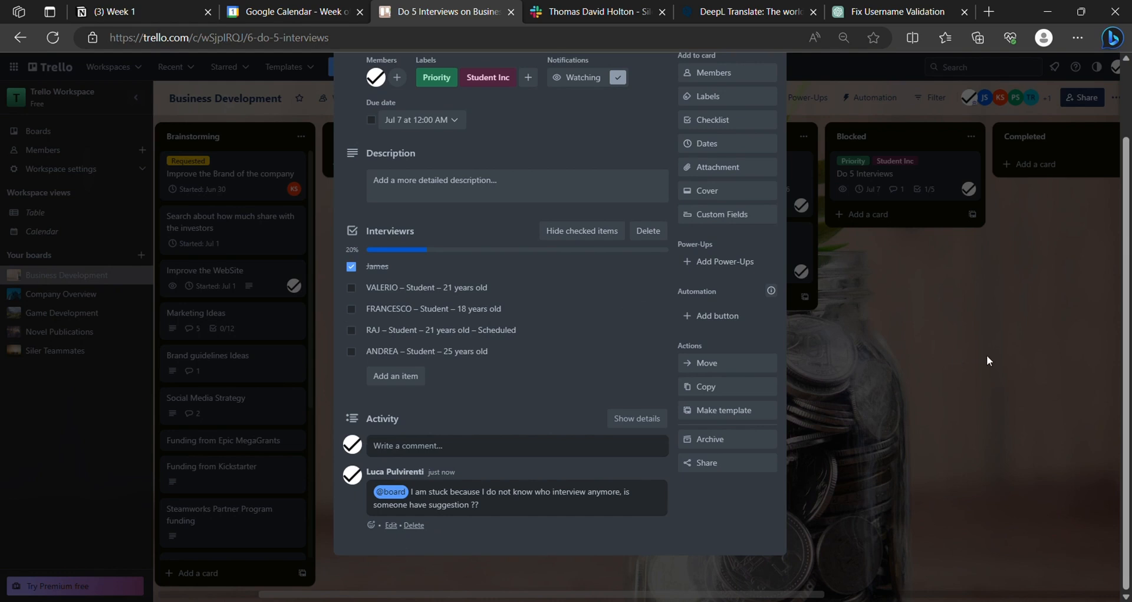
left_click(921, 440)
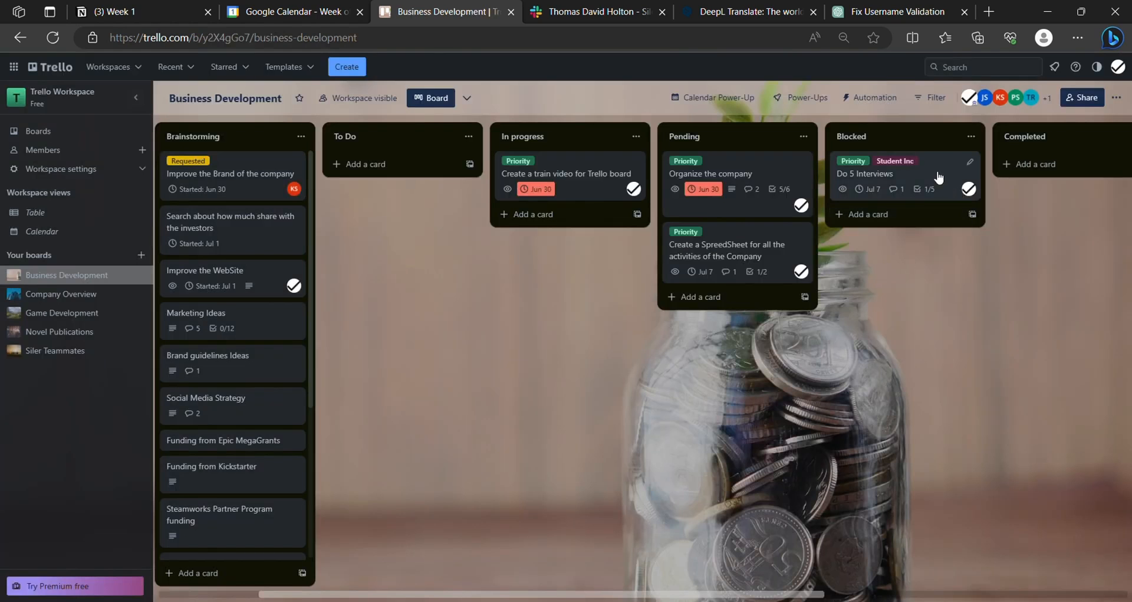
- Move the "Do 5 Interviews", "Create a SpreedSheet for all the activities of the Company" and "Organize the company" cards to In progress
left_click_drag(939, 177, 595, 256)
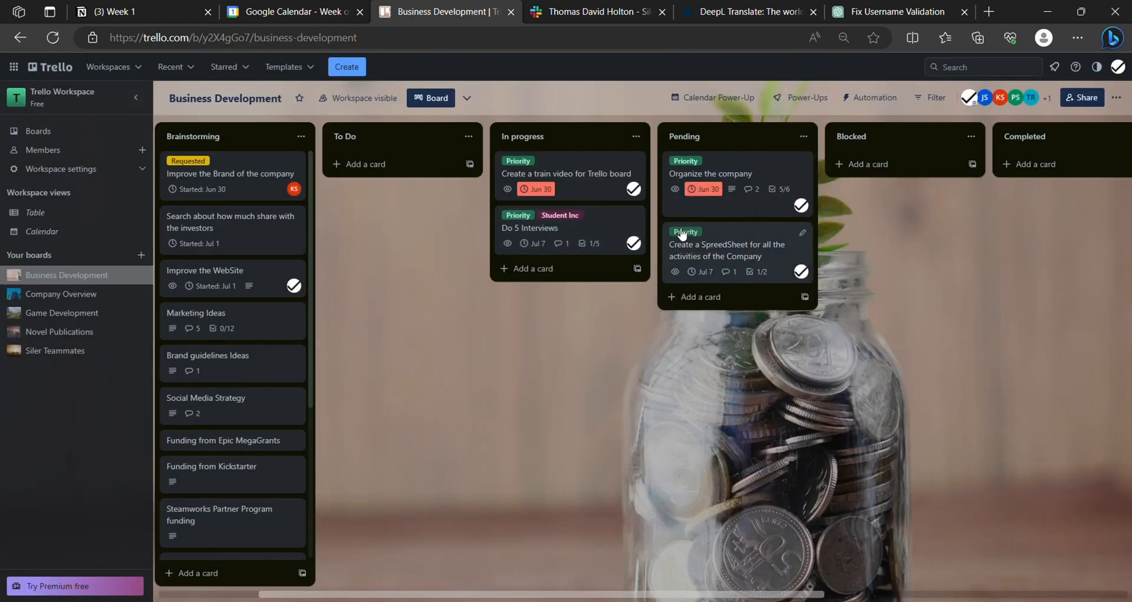
left_click_drag(773, 251, 608, 269)
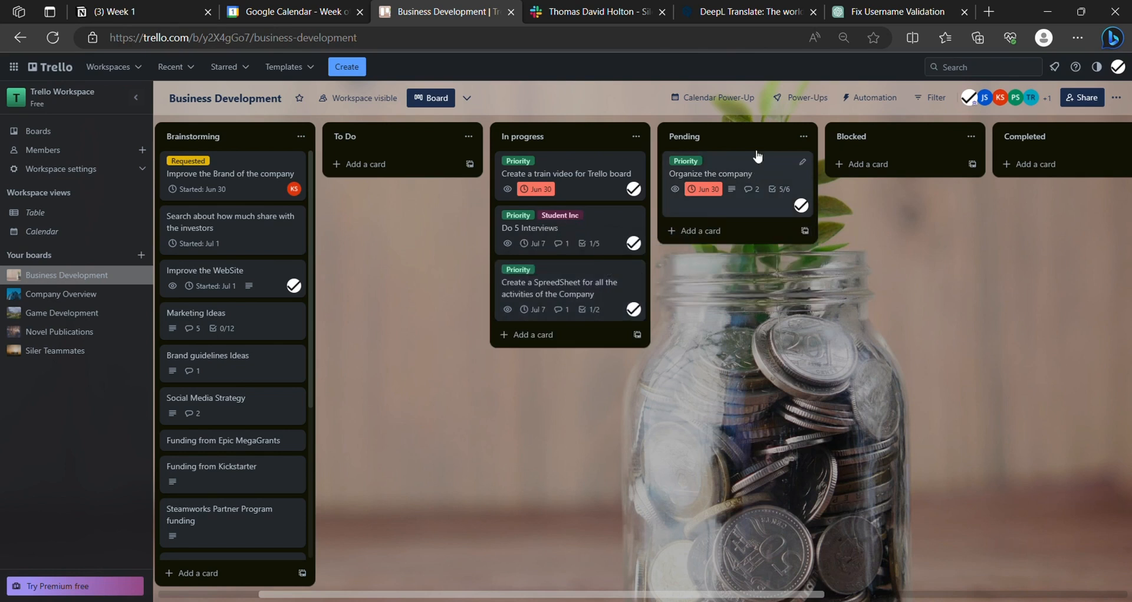
left_click_drag(759, 179, 596, 354)
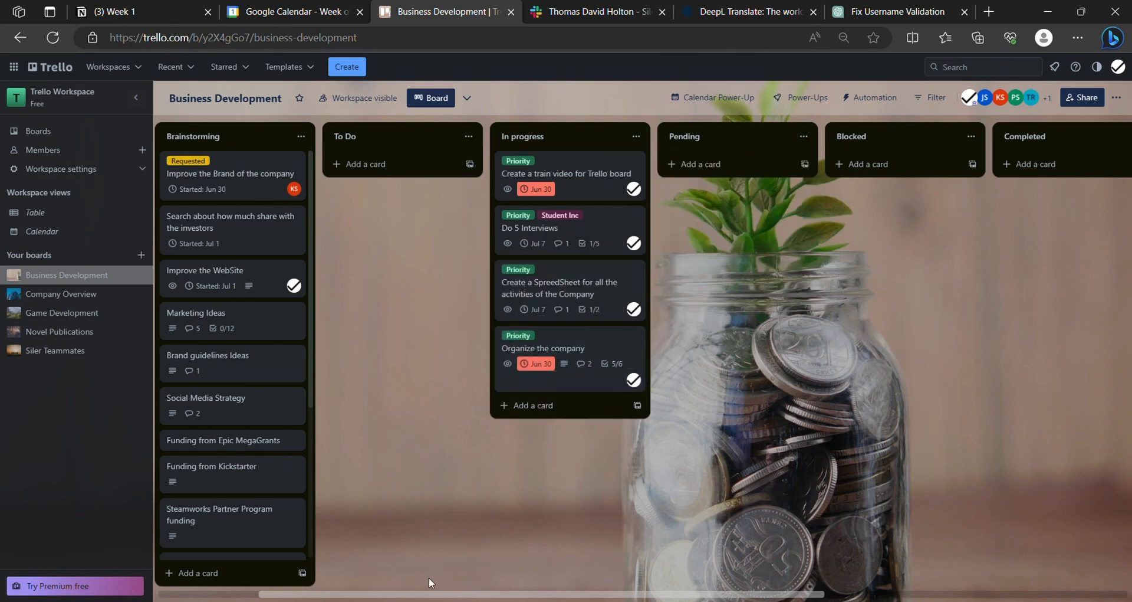
- Move the "Create a train video for Trello board" card from In progress to Completed and open its details
left_click_drag(446, 594, 528, 597)
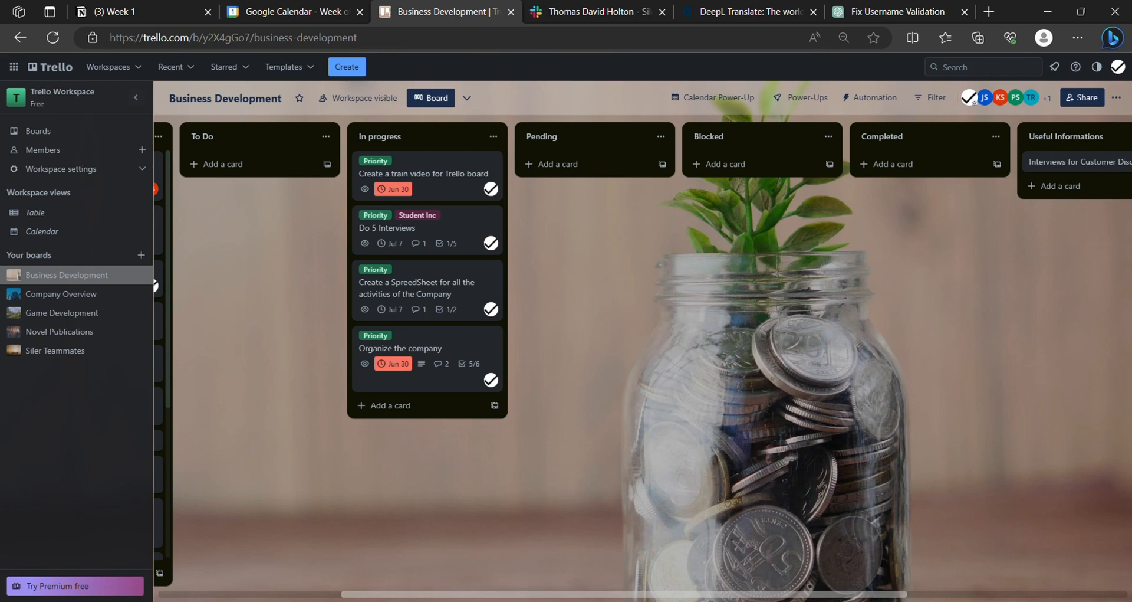
left_click_drag(435, 170, 938, 174)
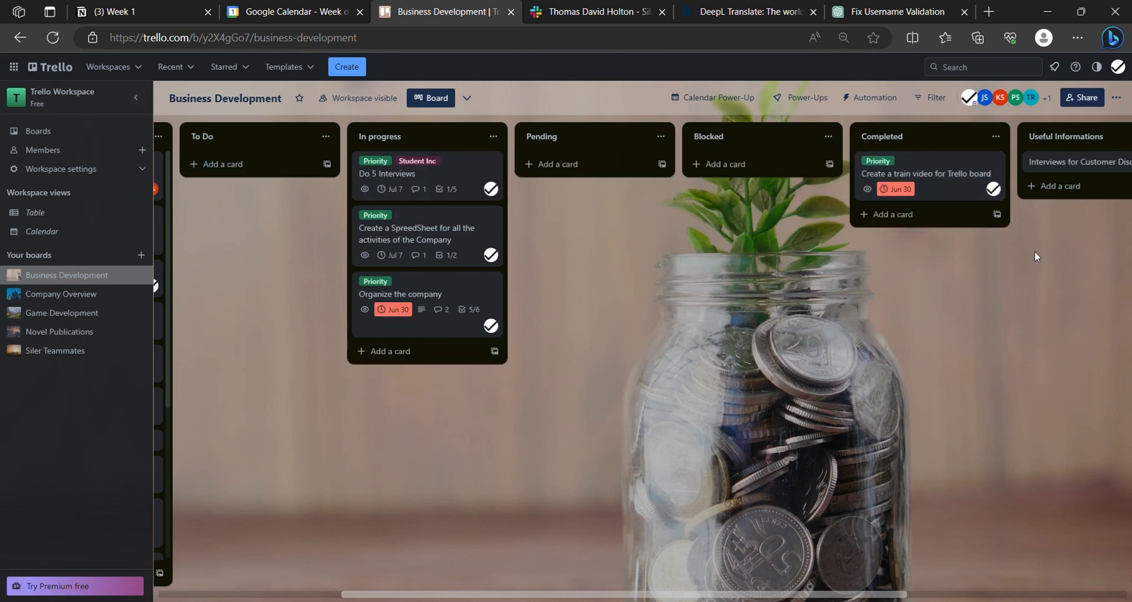
left_click(935, 187)
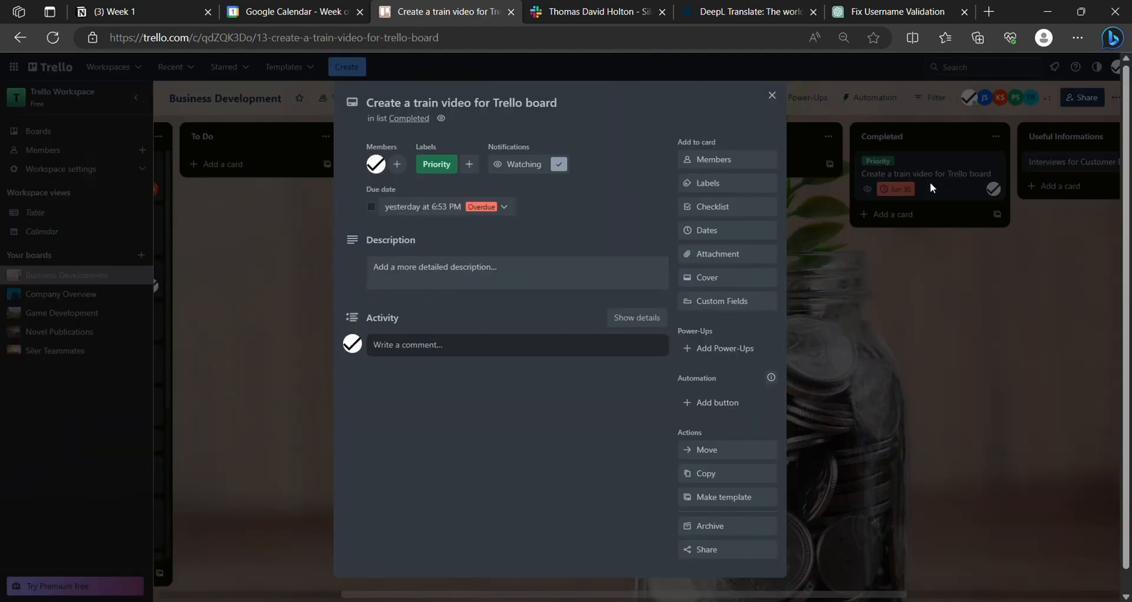
- Add a checklist titled "Checklsit" to the "Create a train video for Trello board" card
left_click(717, 208)
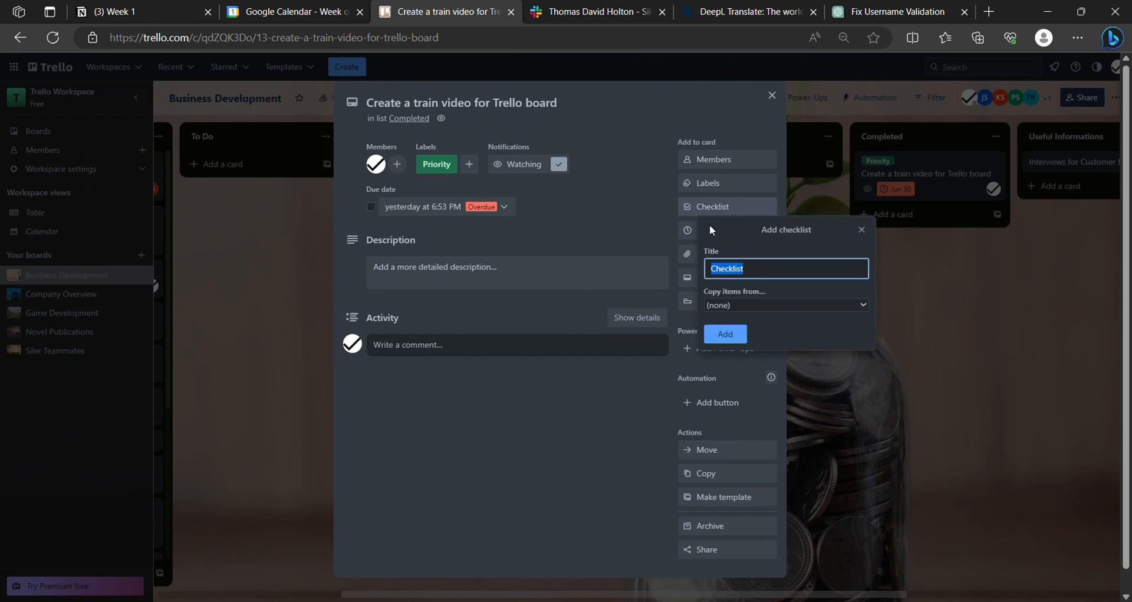
key("BackSpace")
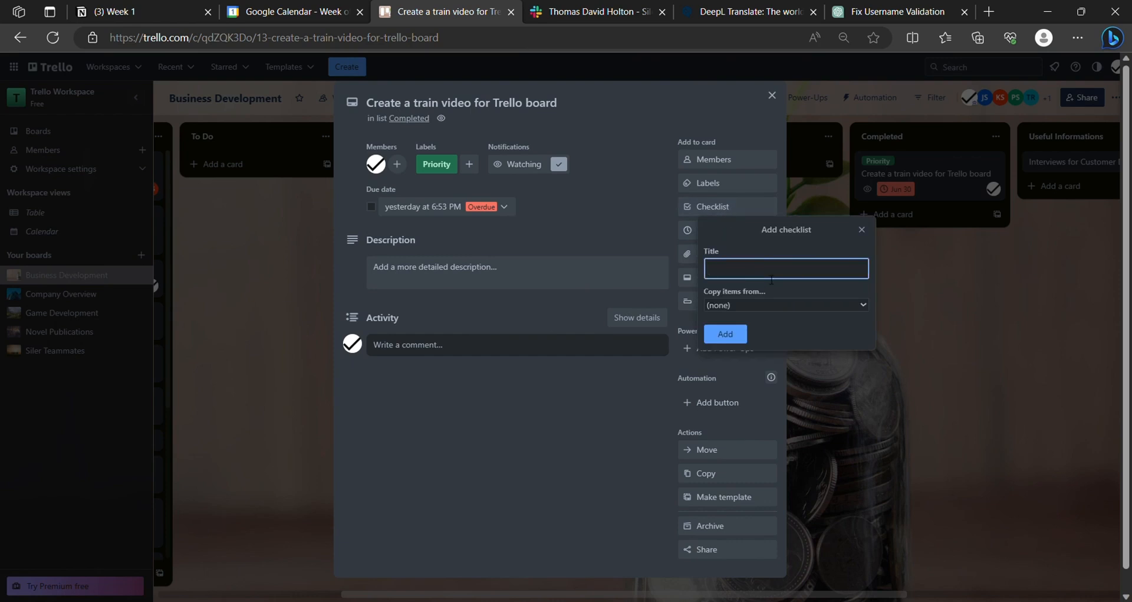
type("To")
key("BackSpace")
key("BackSpace")
key("BackSpace")
type("Checklsit")
key("Return")
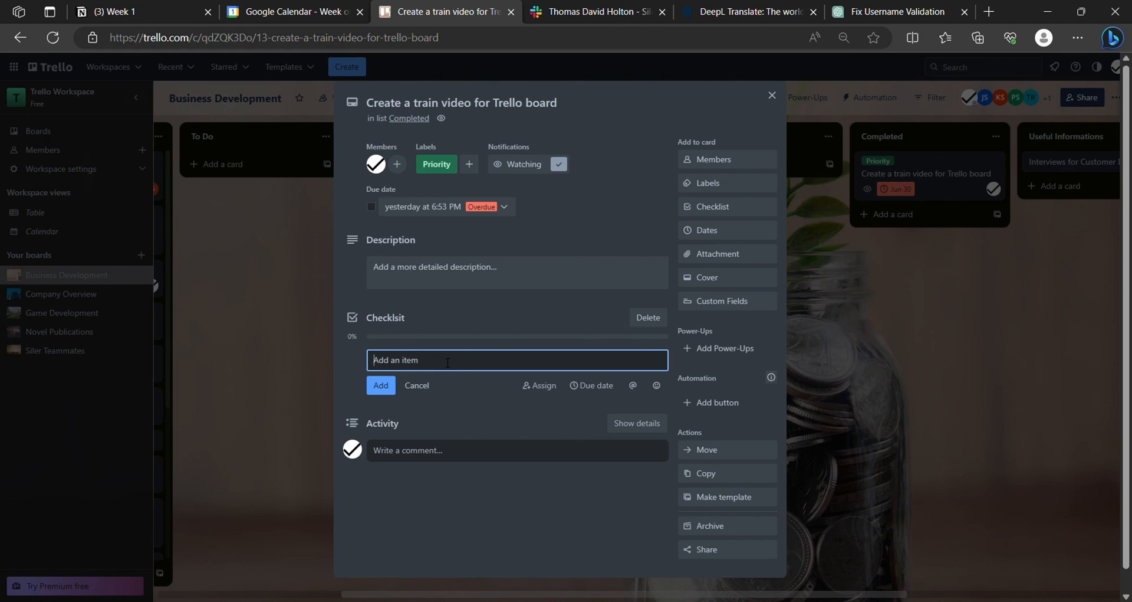
- Add the items "Video for Business Development" and "Video for COmpany Overview" to the card's checklist
type("V")
key("BackSpace")
type("Video for Business Development")
key("Return")
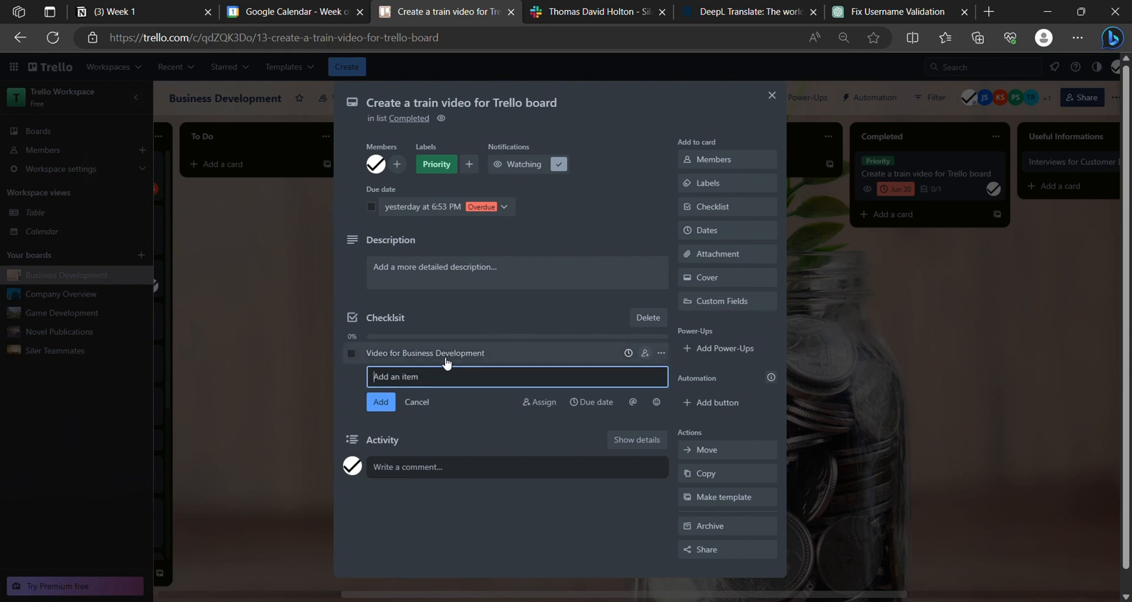
type("Video for COmpany Overview")
key("Return")
- Mark both checklist items as done and close the "Create a train video for Trello board" card
left_click(354, 354)
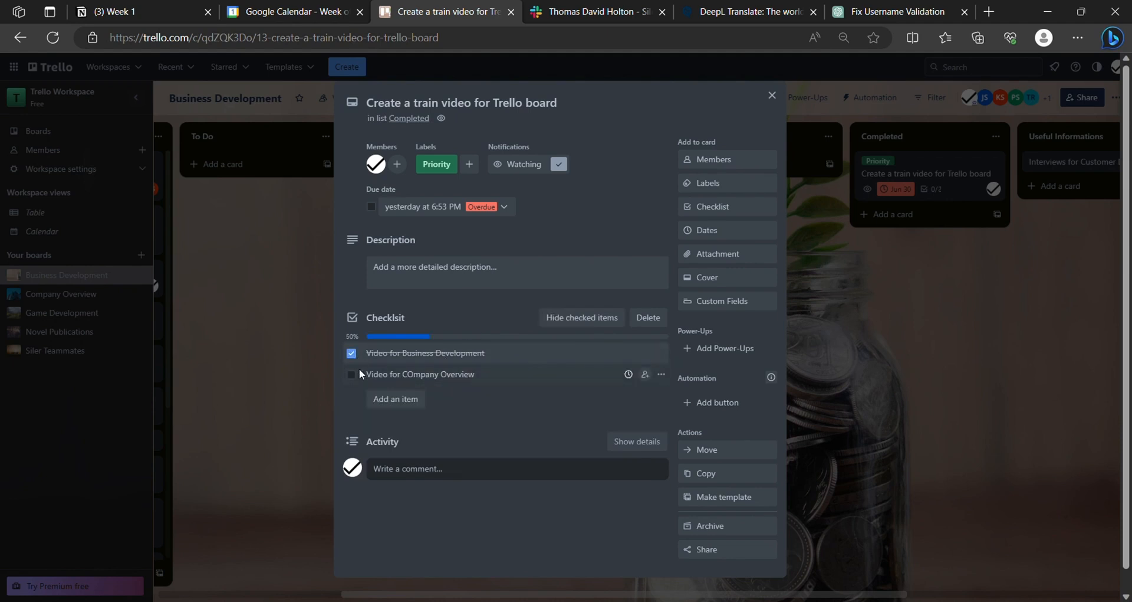
left_click(353, 374)
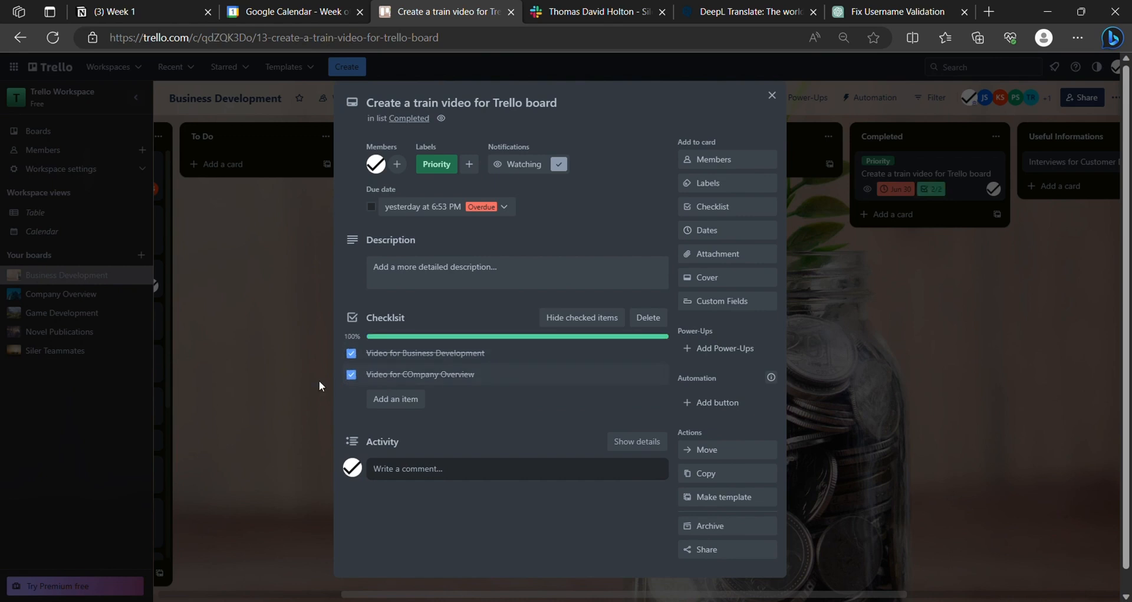
left_click(940, 147)
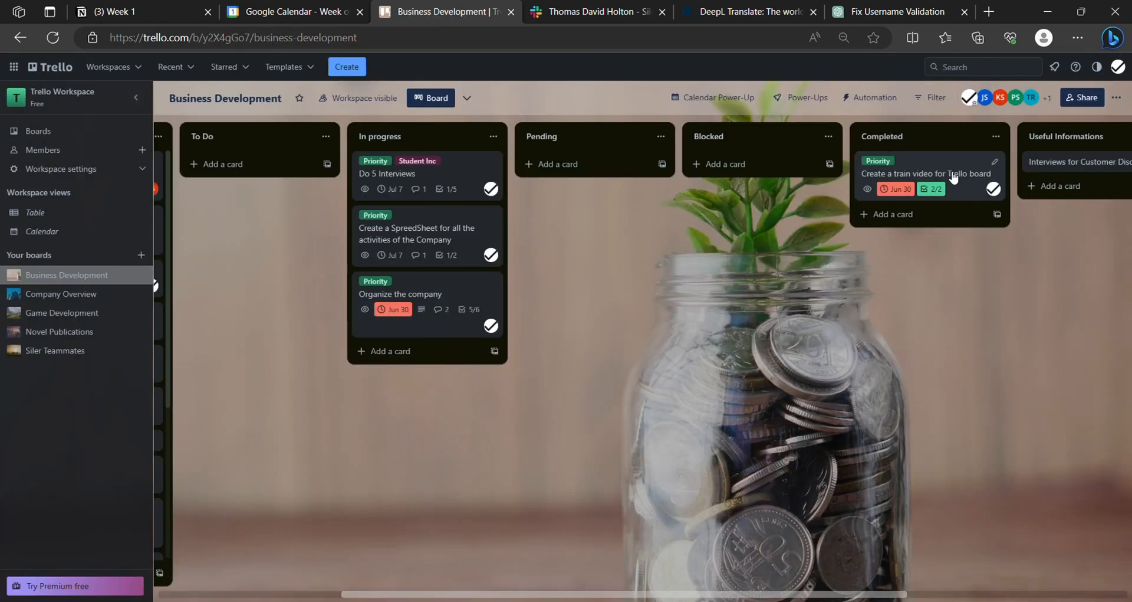
- Reopen the "Create a train video for Trello board" card, then uncheck and recheck its checklist items
left_click(952, 177)
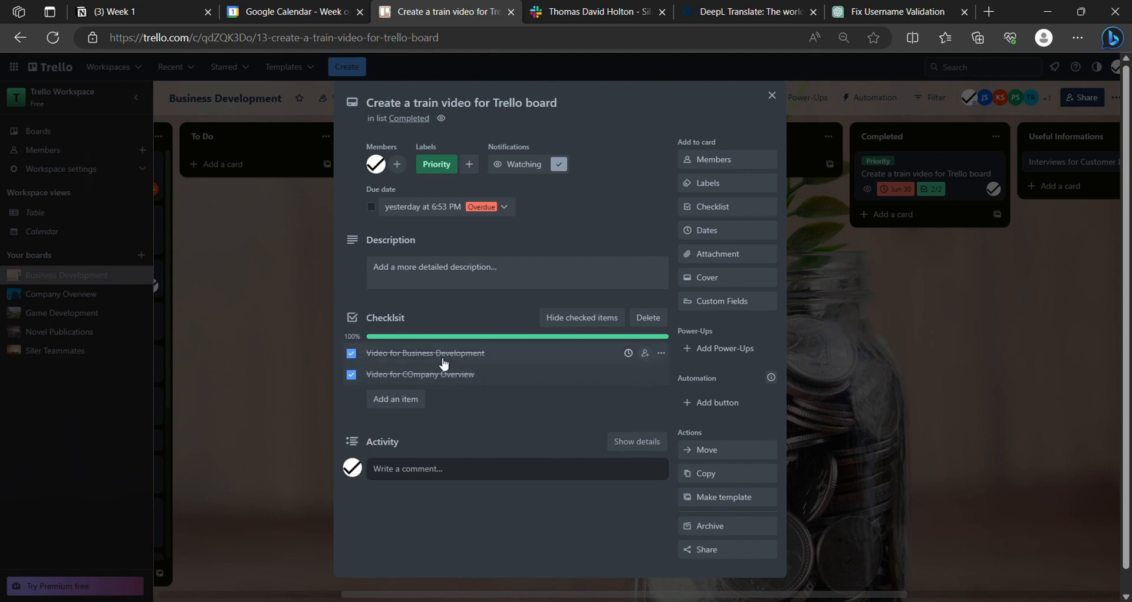
left_click(351, 353)
left_click(351, 374)
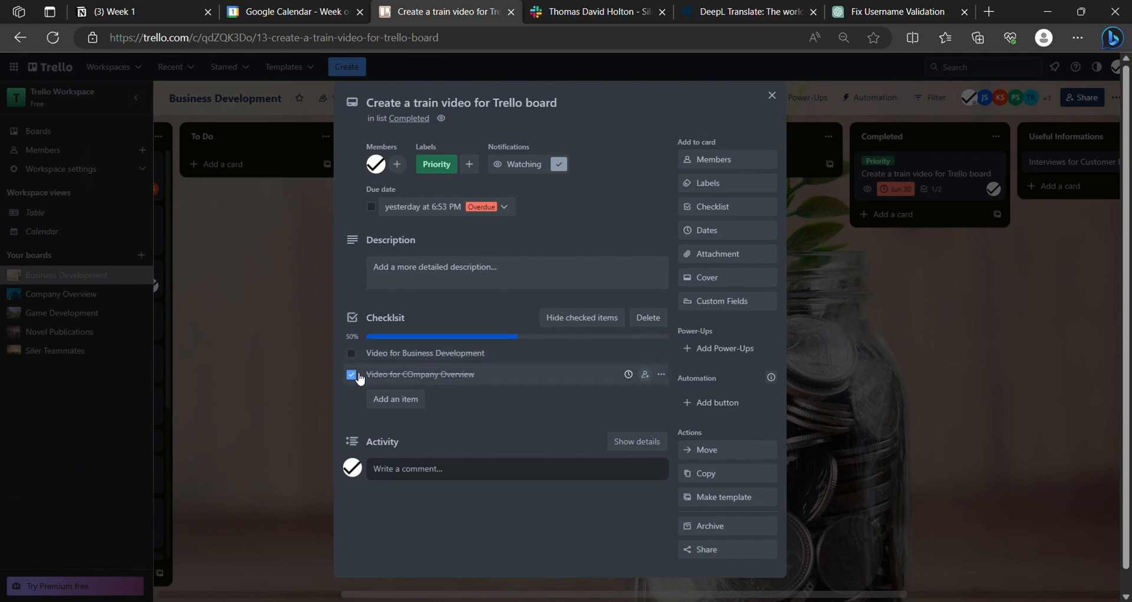
left_click(352, 352)
left_click(352, 374)
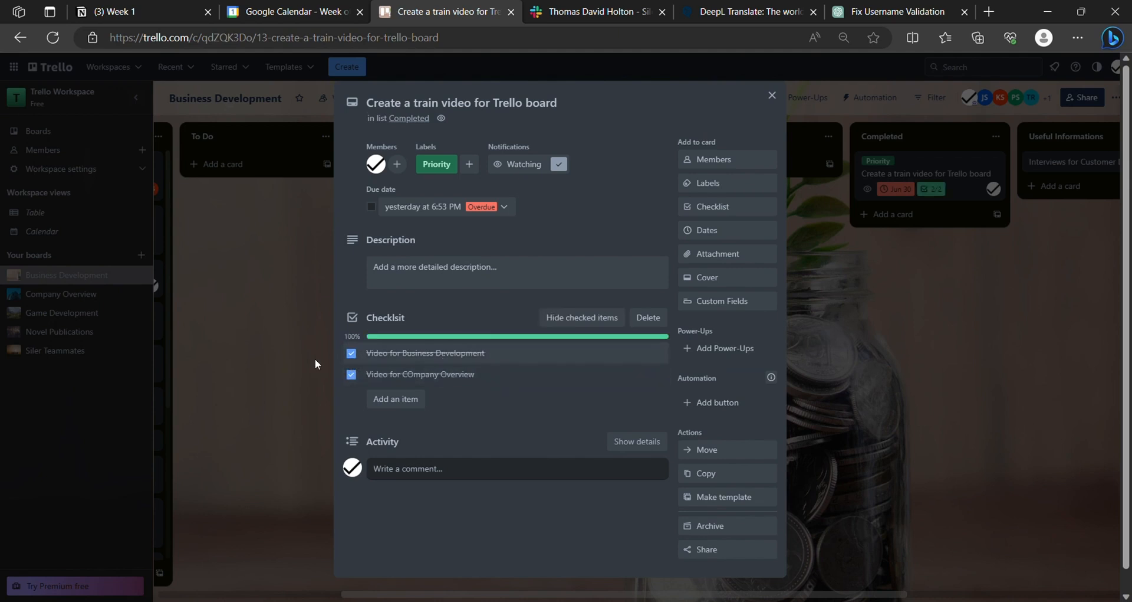
- Move the "Create a train video for Trello board" card to Pending and uncheck its "Video for Business Development" item
left_click(895, 154)
left_click_drag(896, 153, 633, 190)
left_click(634, 190)
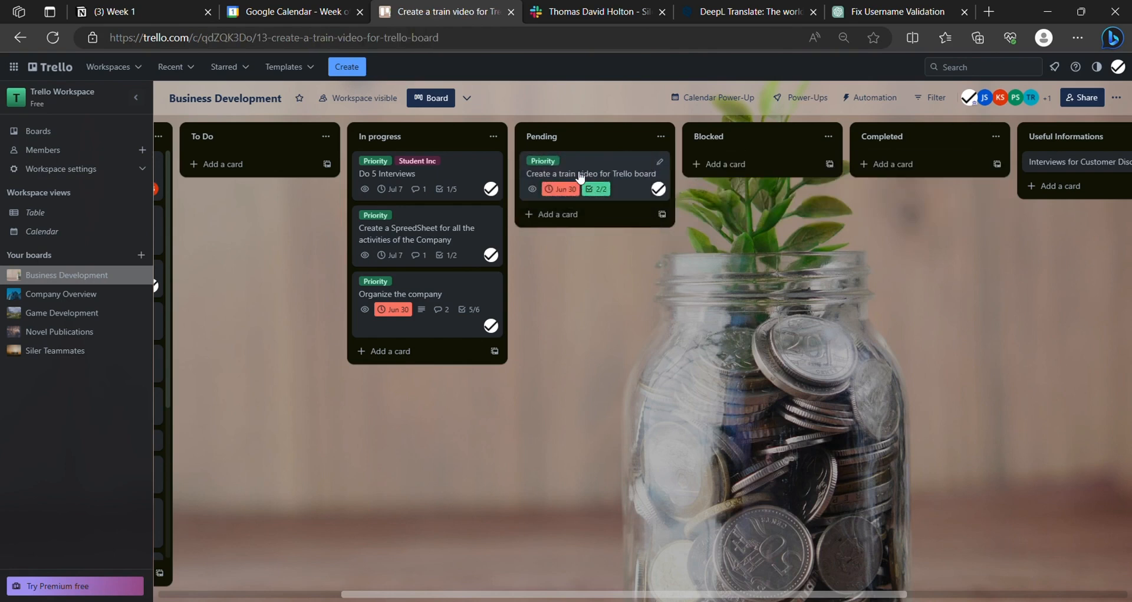
left_click(351, 352)
left_click(794, 210)
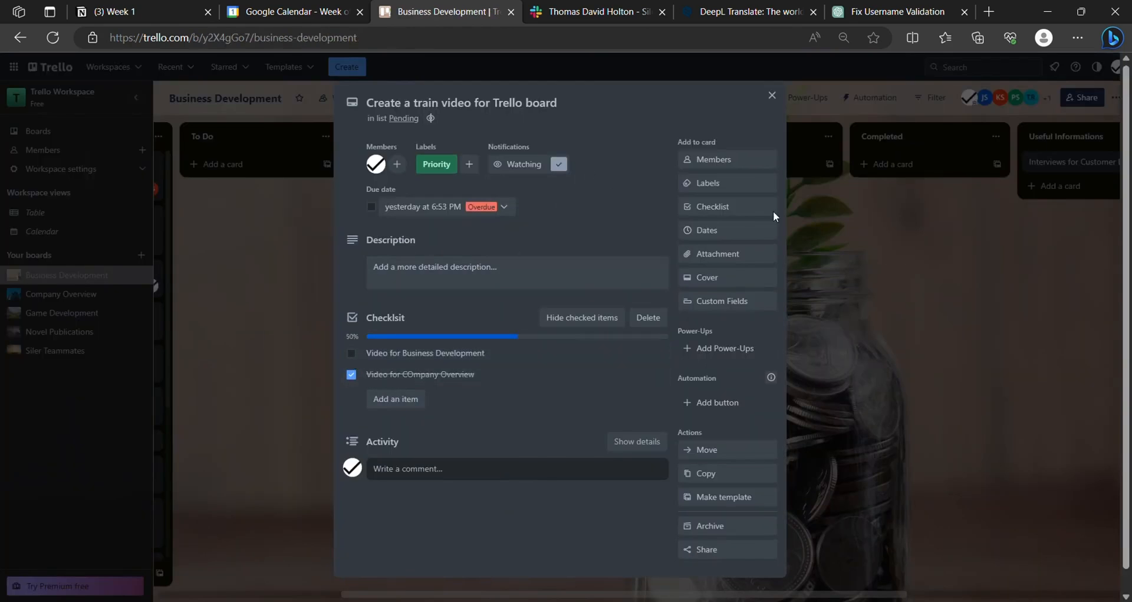
- Move the "Create a train video for Trello board" card to In progress, view its details, and return it to Completed
left_click_drag(626, 174, 445, 187)
left_click(456, 242)
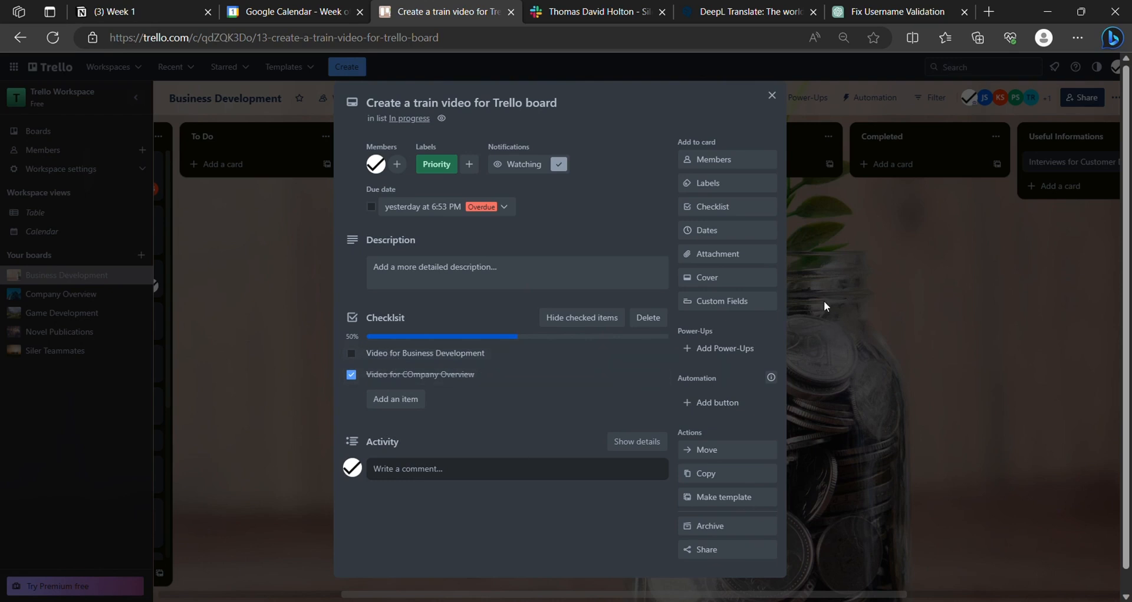
left_click(943, 361)
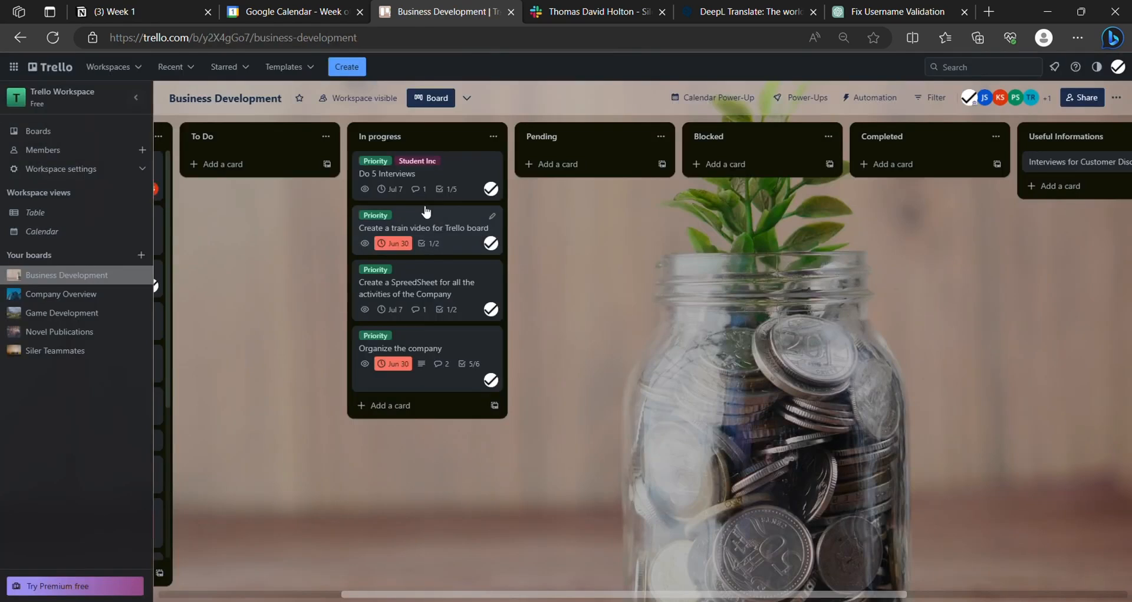
left_click_drag(438, 222, 931, 177)
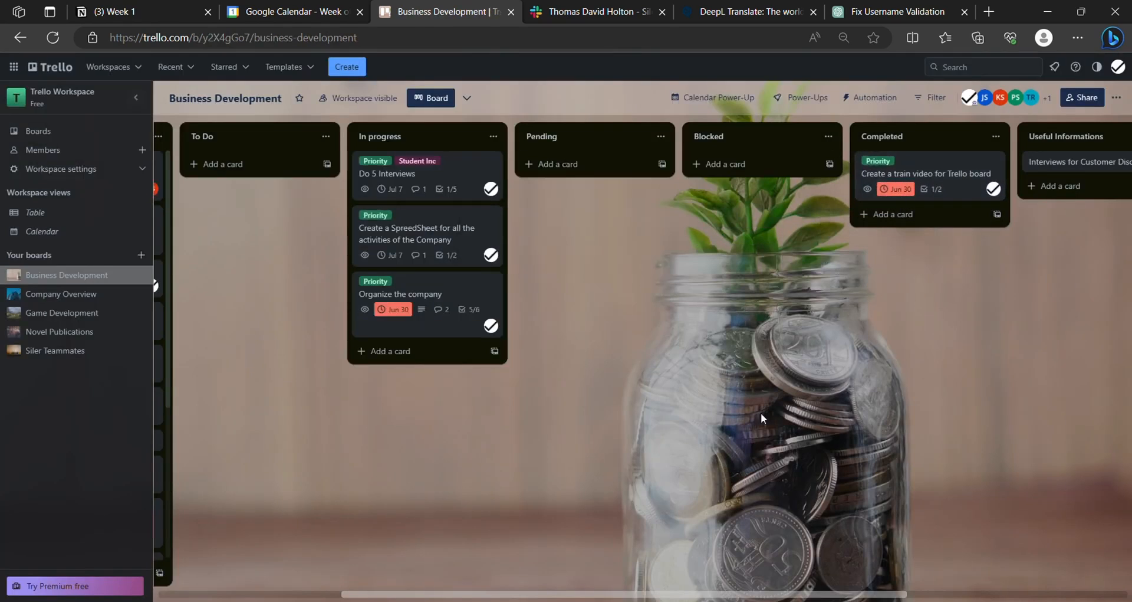
- Check the "Video for Business Development" item and mark the due date complete on the train video card in Completed
left_click(952, 176)
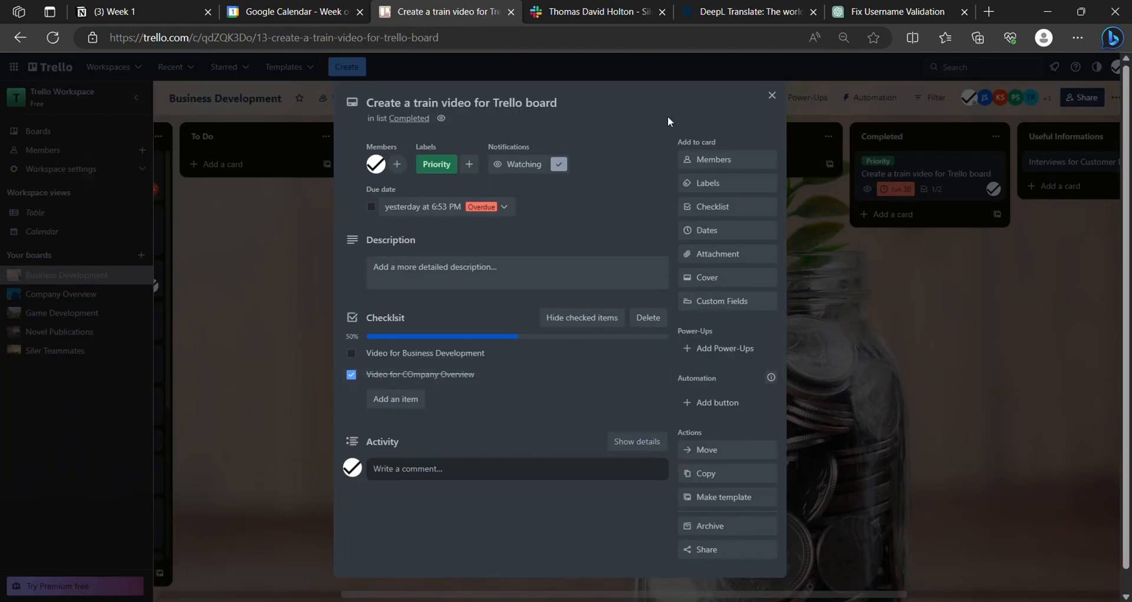
left_click(352, 354)
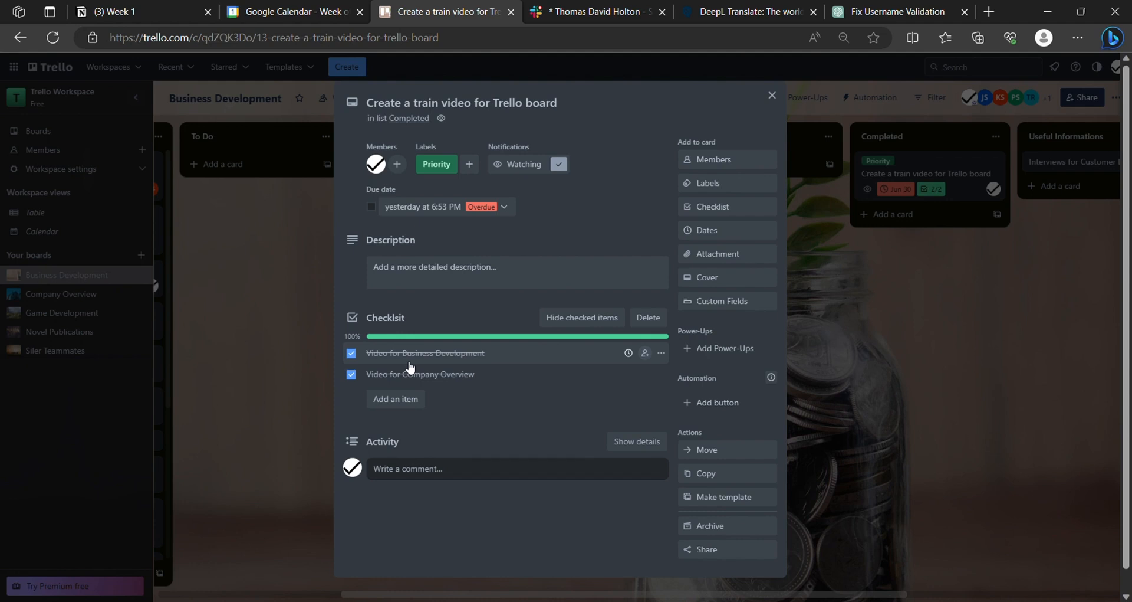
left_click(371, 207)
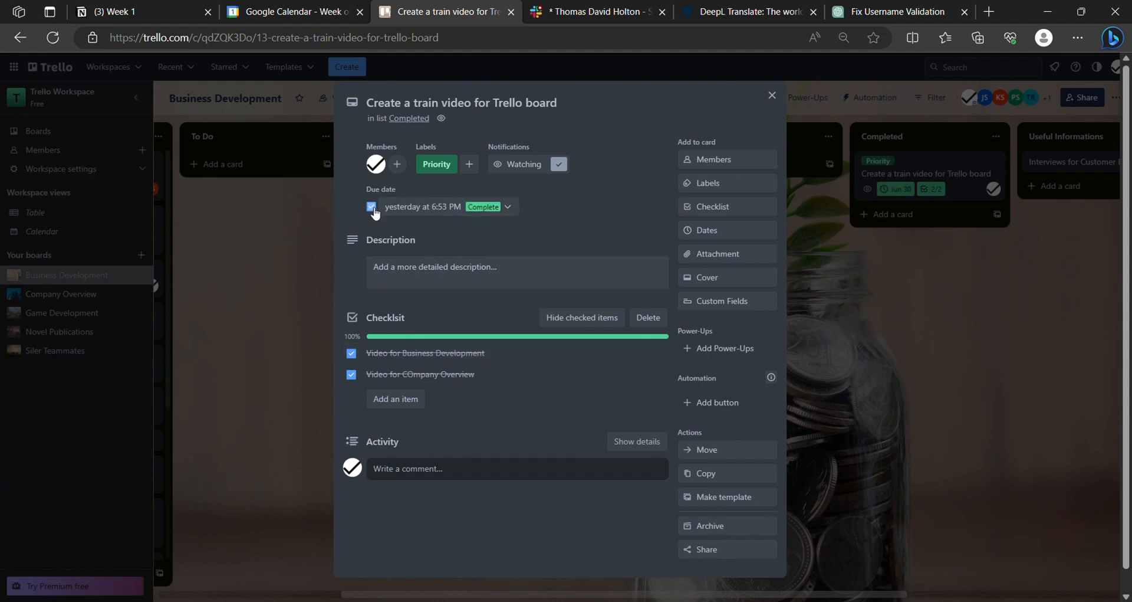
key("Escape")
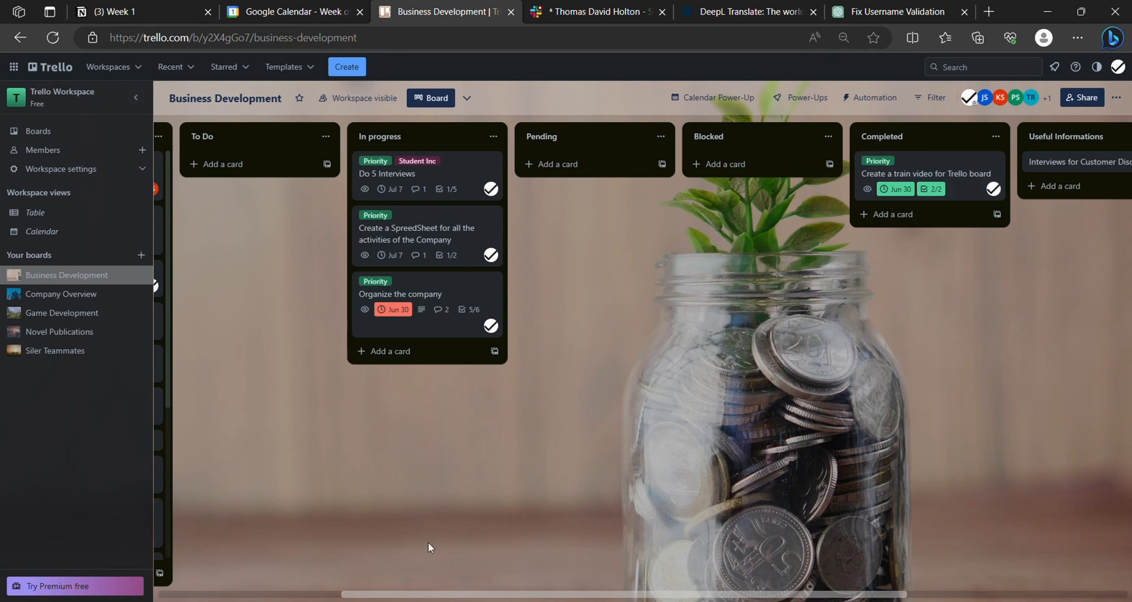
- Look over the Useful Informations and Meetings lists at the end of the board
left_click_drag(427, 584, 590, 584)
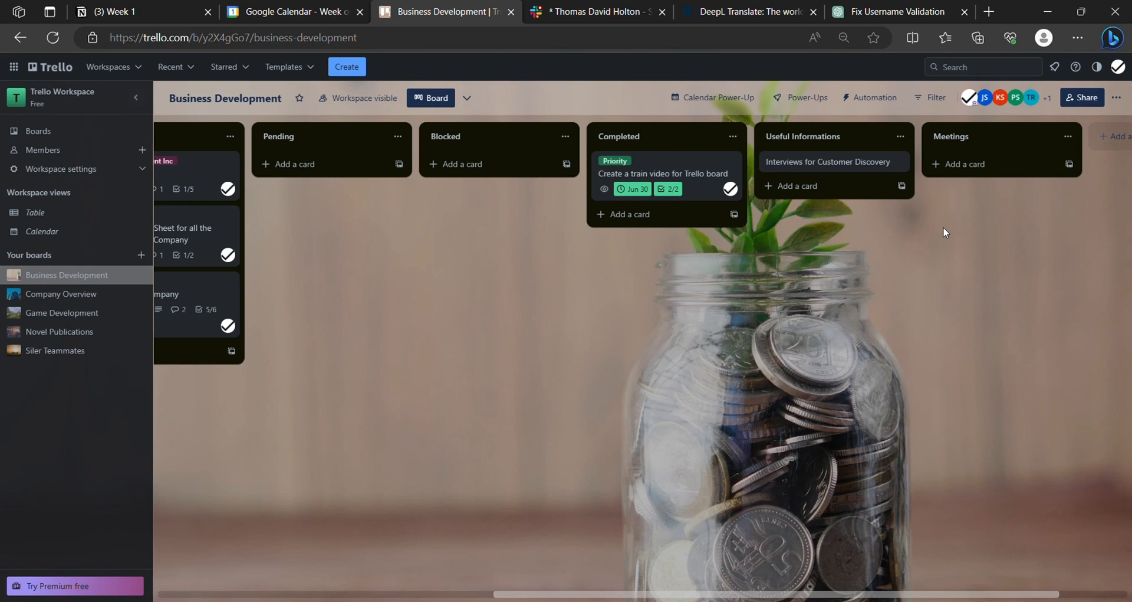
- Add a card titled "meeting with the whole team" to the Meetings list and give it the Requested label
left_click(1002, 165)
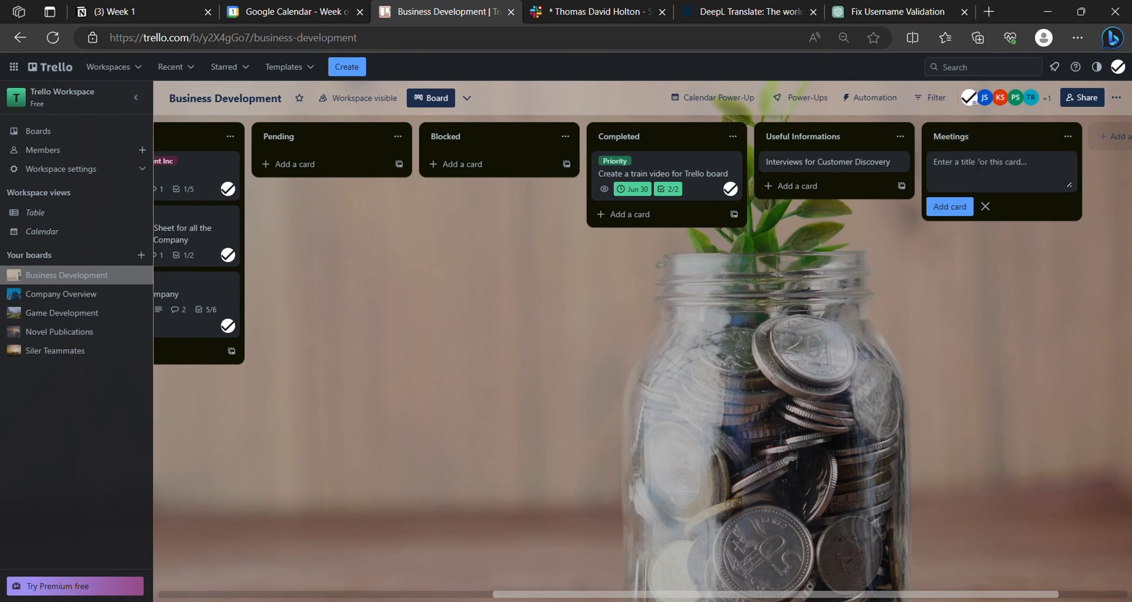
type("meeting with the whole team")
left_click(950, 205)
left_click(1032, 162)
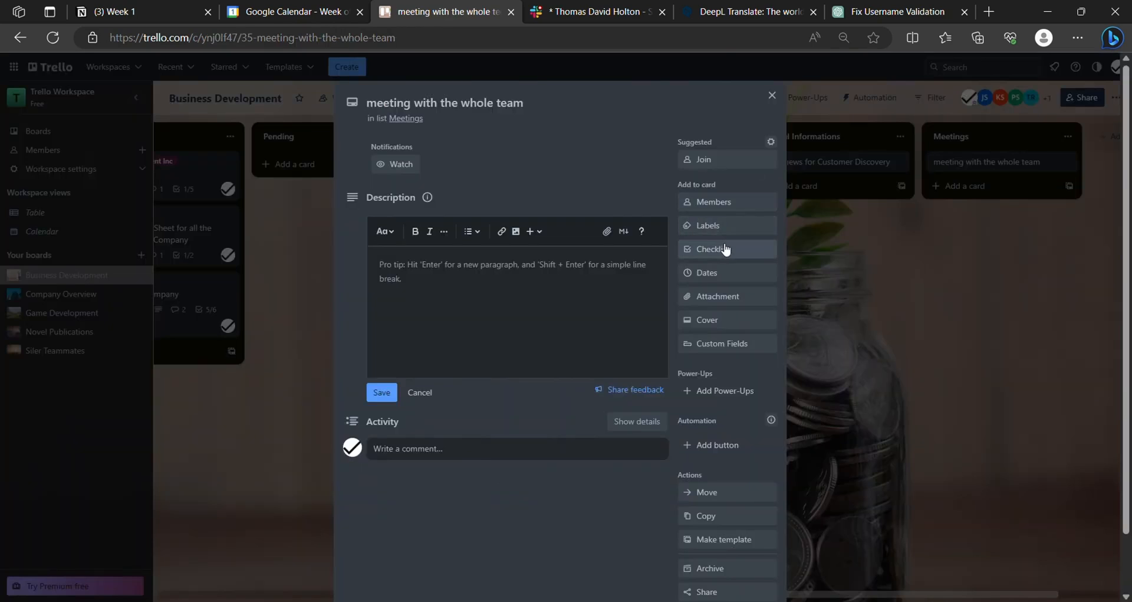
left_click(735, 231)
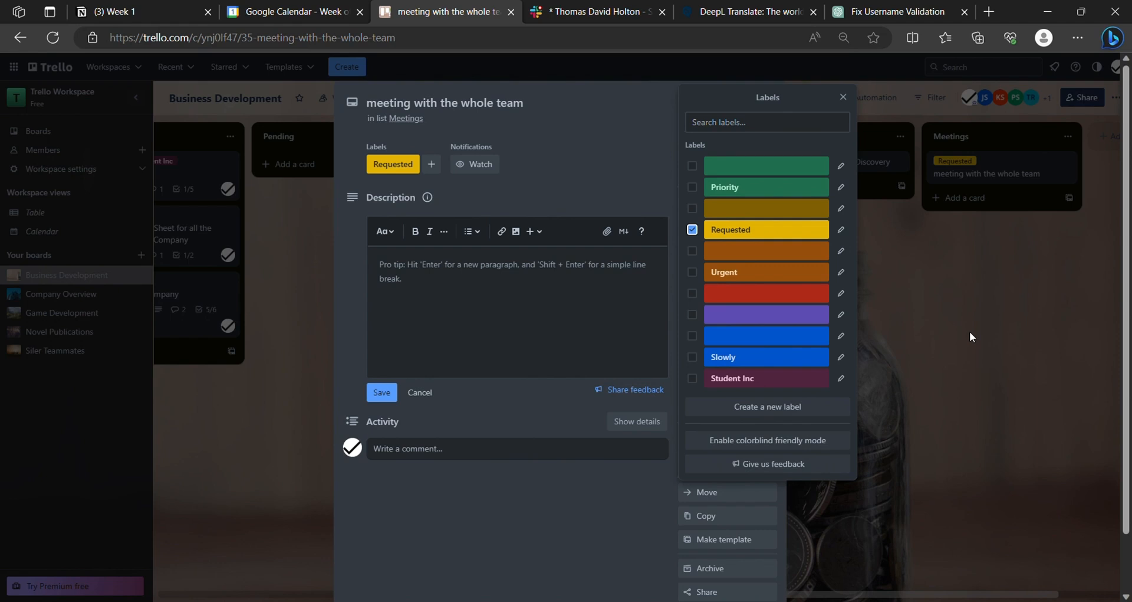
left_click(644, 164)
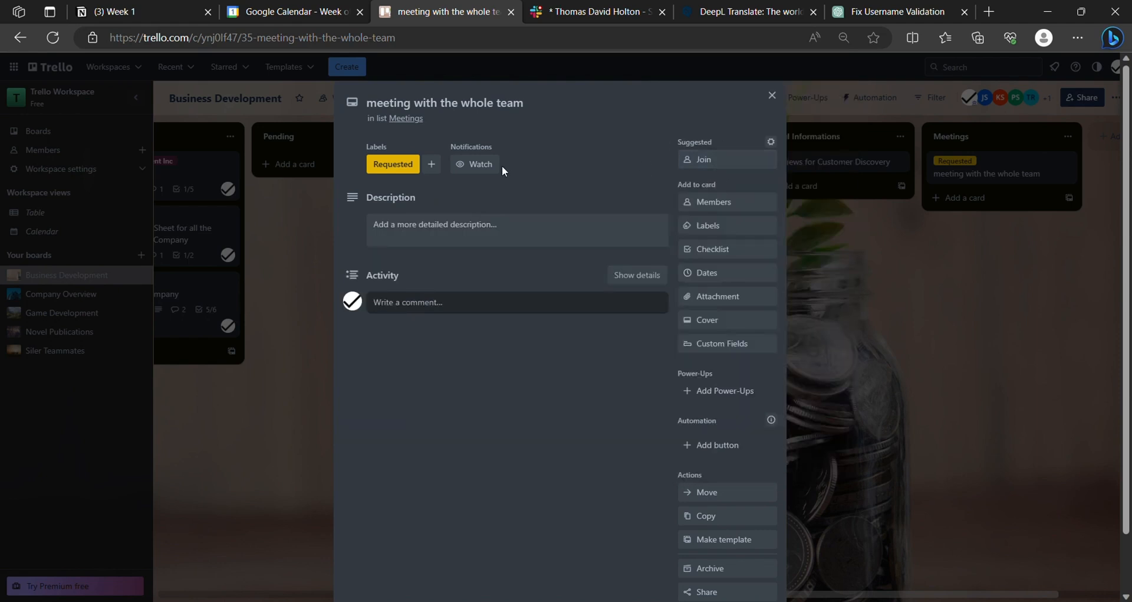
- Rename the whole-team meeting card so its title names a single teammate instead of the whole team
left_click(488, 106)
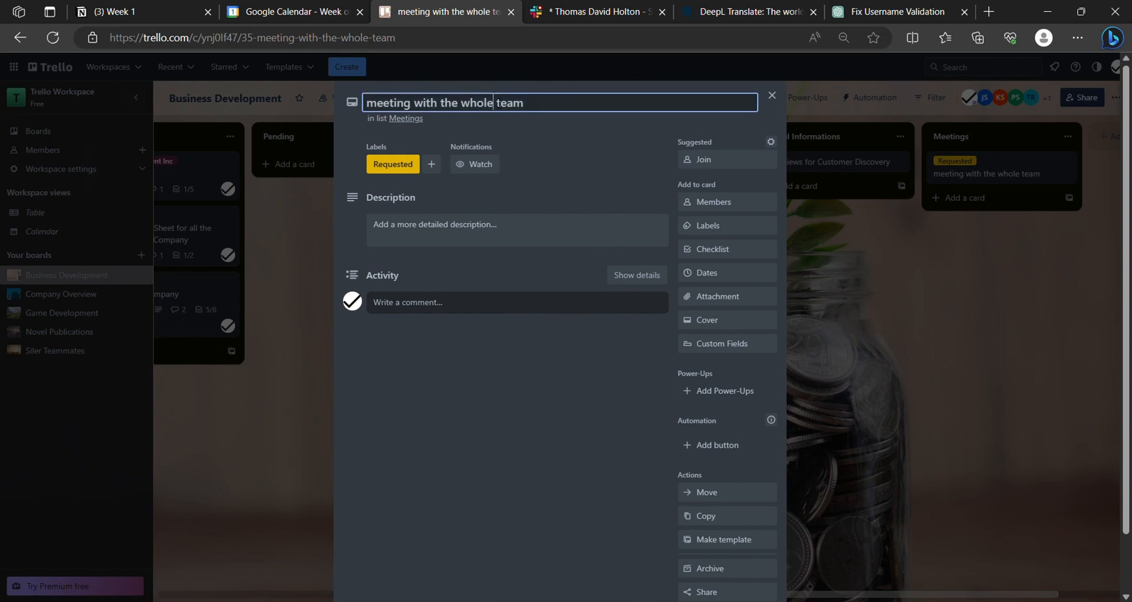
left_click_drag(495, 106, 489, 107)
key("BackSpace")
type("Ken")
key("Delete")
key("Delete")
key("Delete")
key("Delete")
key("Delete")
key("Return")
- Assign the teammate named in the title as a member of the meeting card
left_click(741, 203)
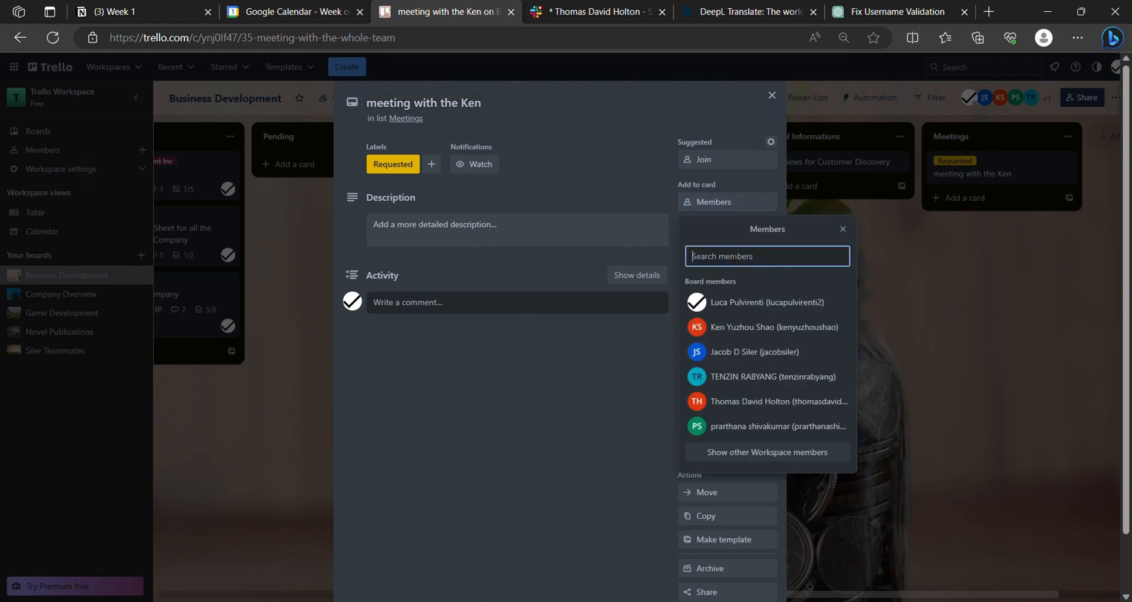
left_click(747, 328)
left_click(497, 371)
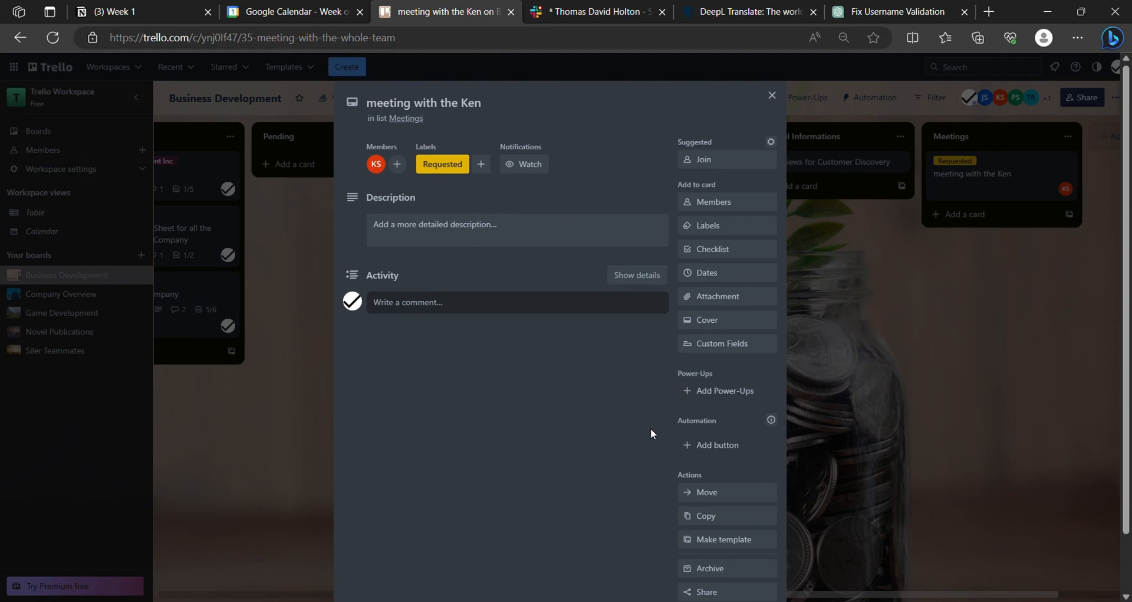
- Set the meeting card's due date to 07/07/2023 and close the card
left_click(740, 275)
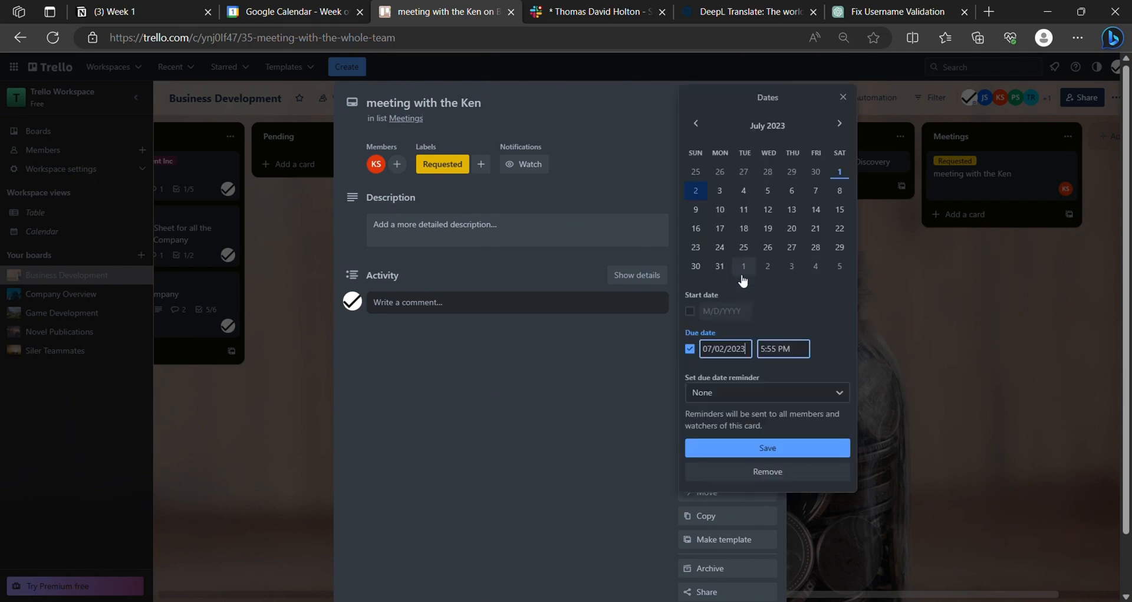
left_click(821, 194)
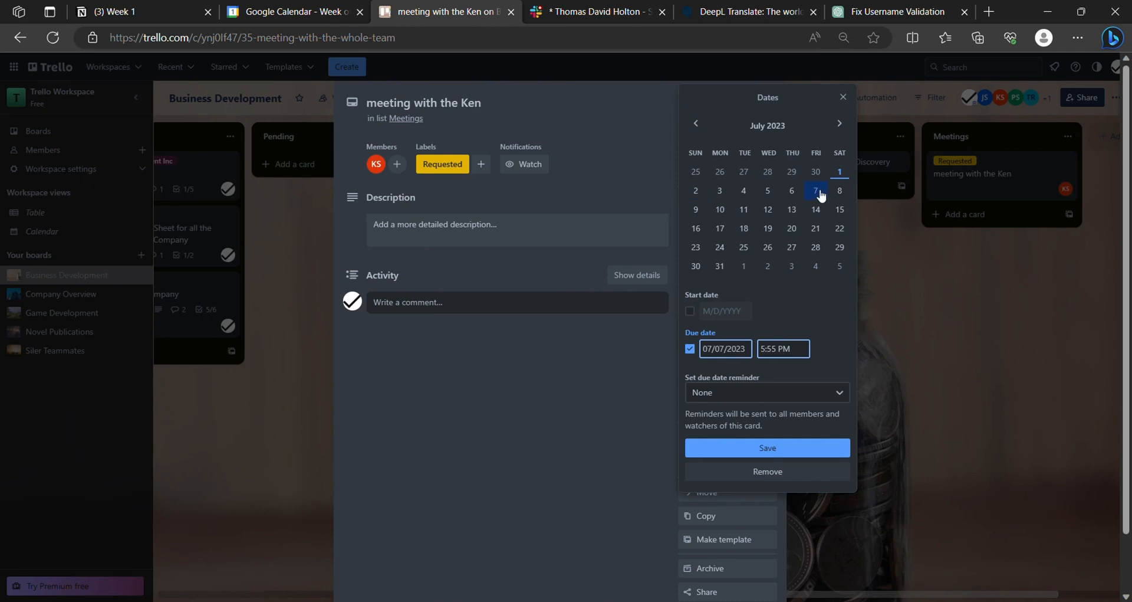
left_click(775, 448)
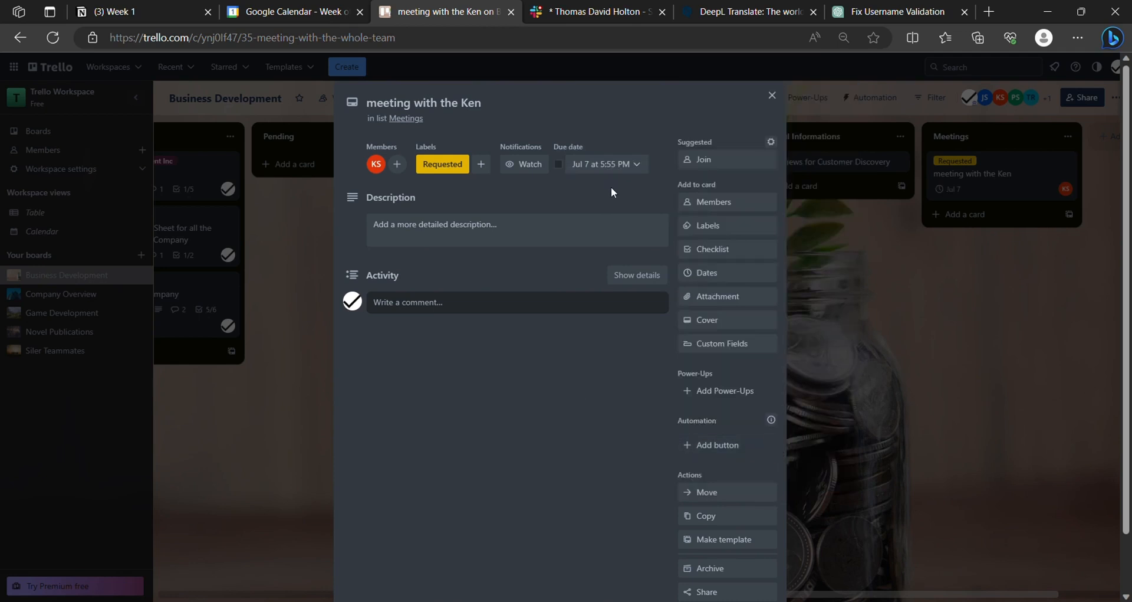
left_click(954, 384)
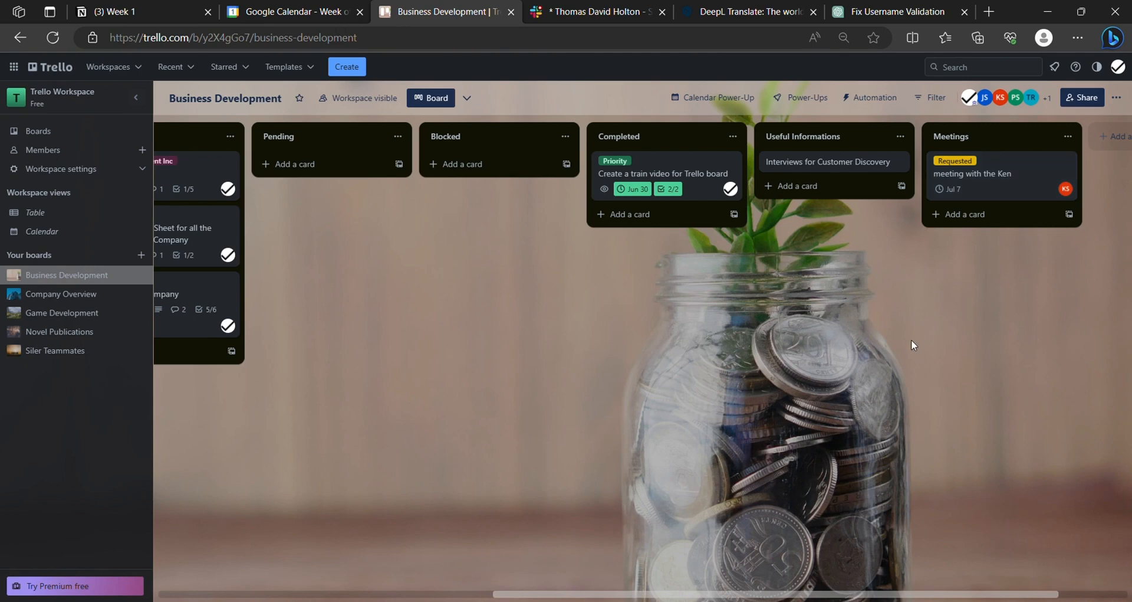
- Remove the Requested label from the meeting card in the Meetings list
left_click(988, 185)
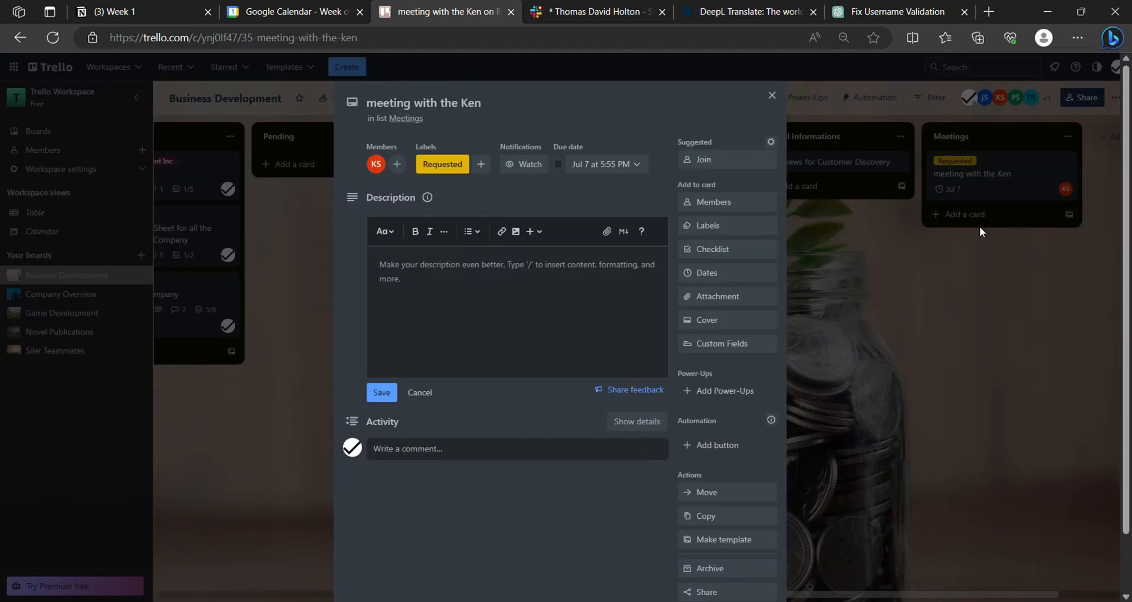
left_click(442, 164)
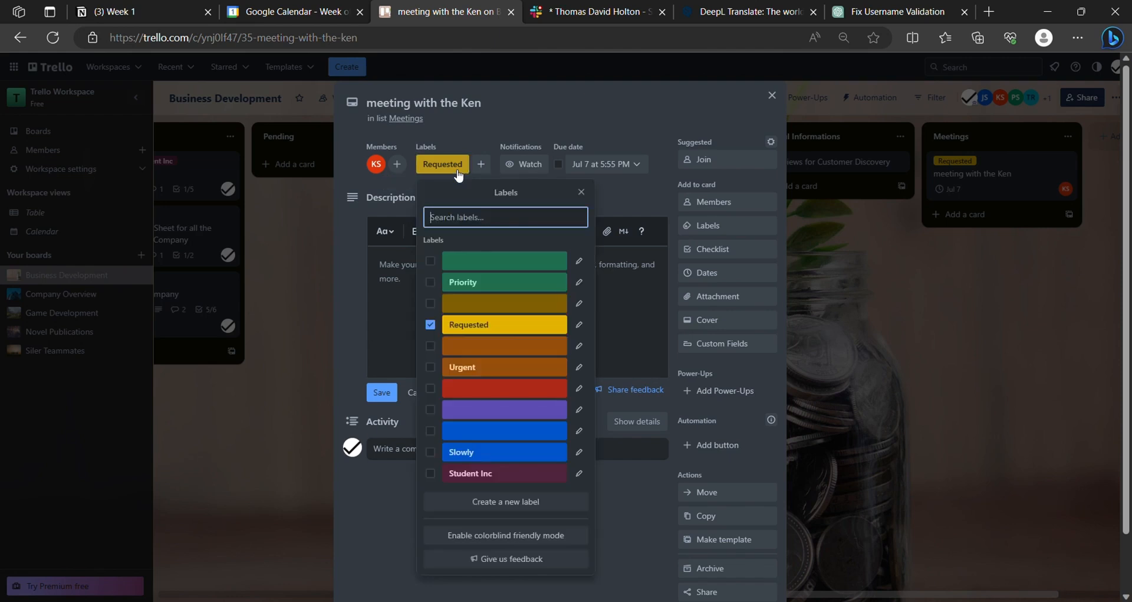
left_click(430, 324)
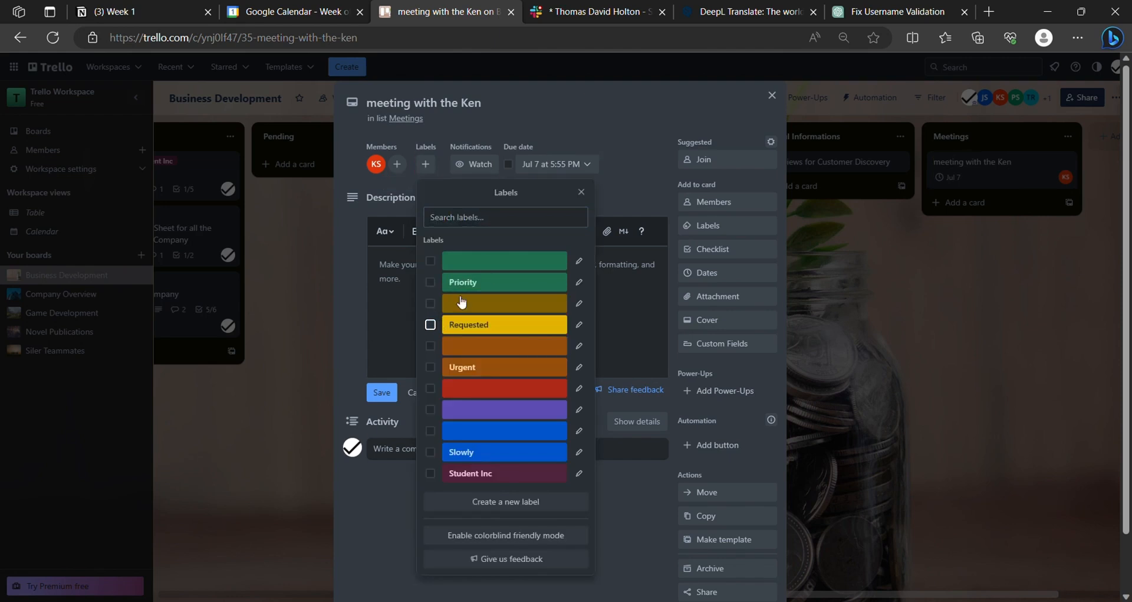
left_click(593, 137)
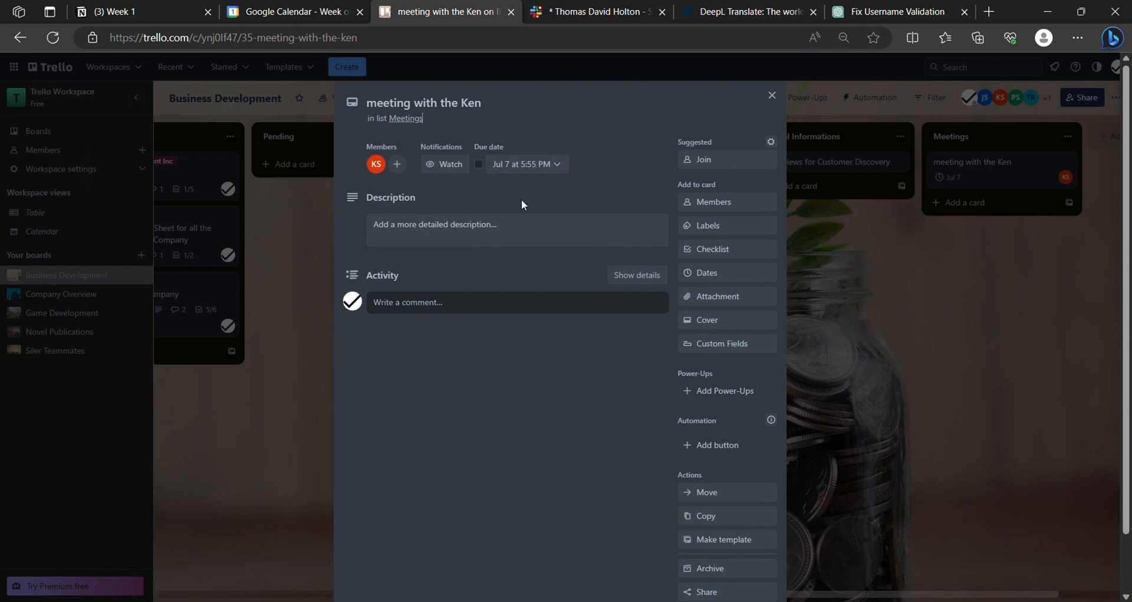
- Add a second teammate as a member of the same meeting card and close it
left_click(399, 165)
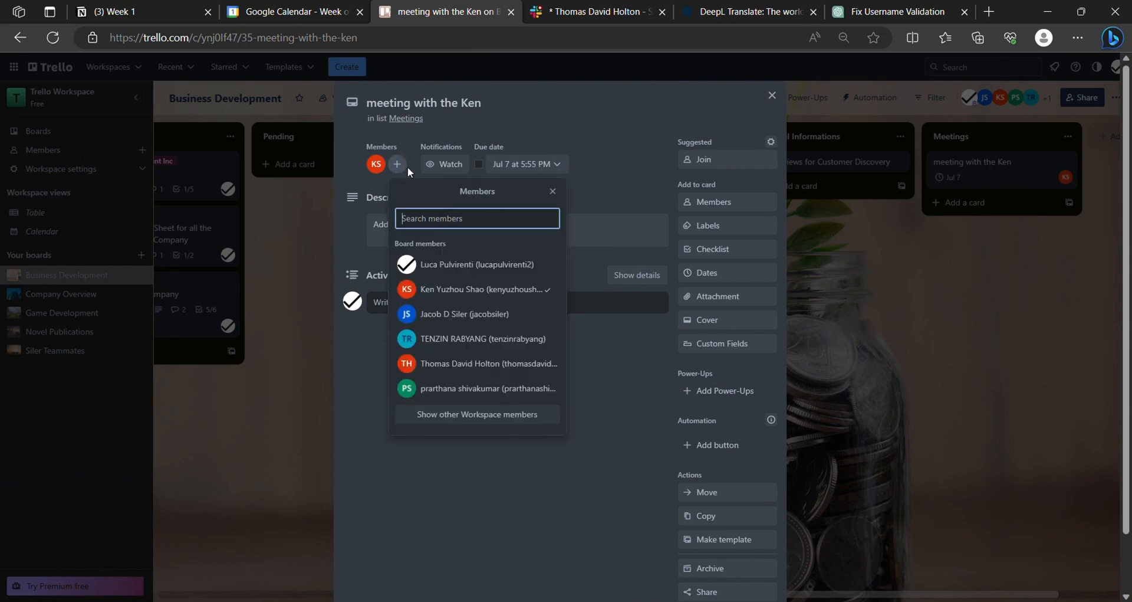
left_click(488, 363)
left_click(582, 108)
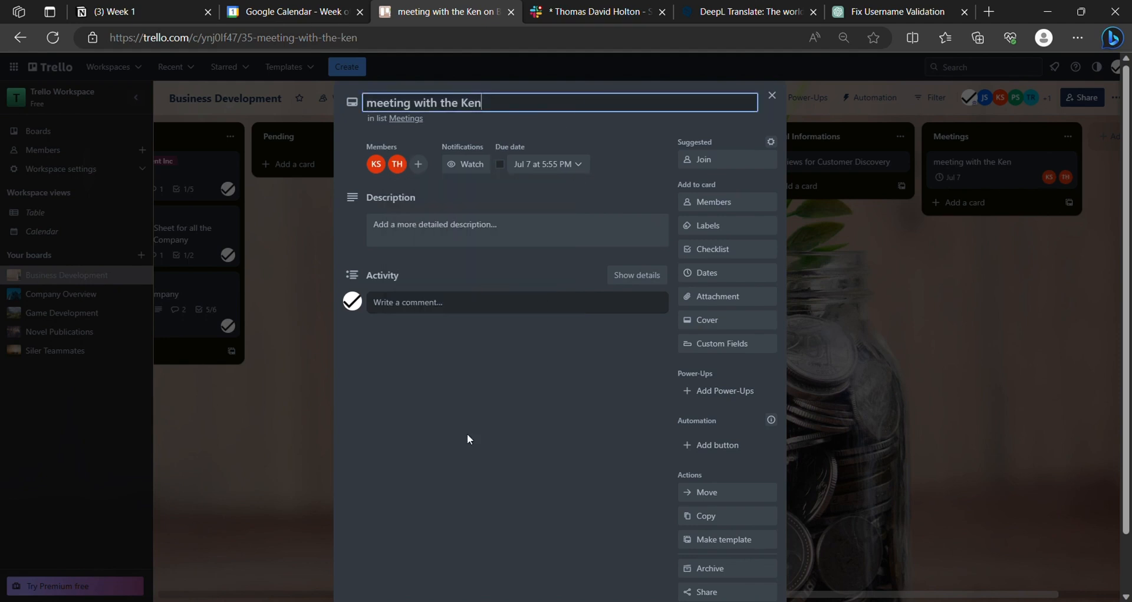
left_click(533, 377)
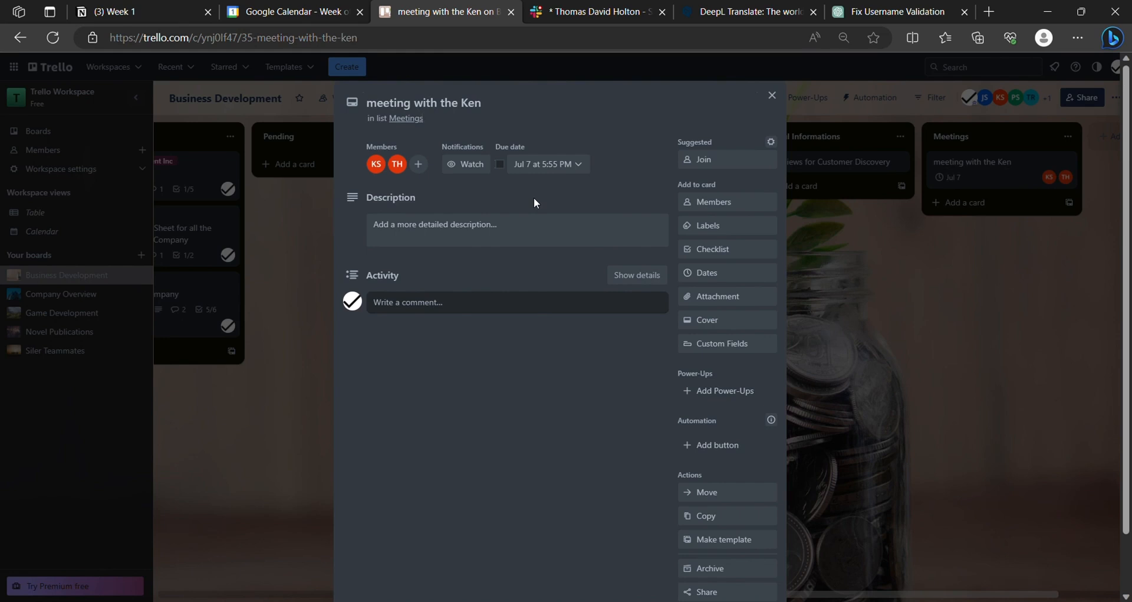
left_click(895, 292)
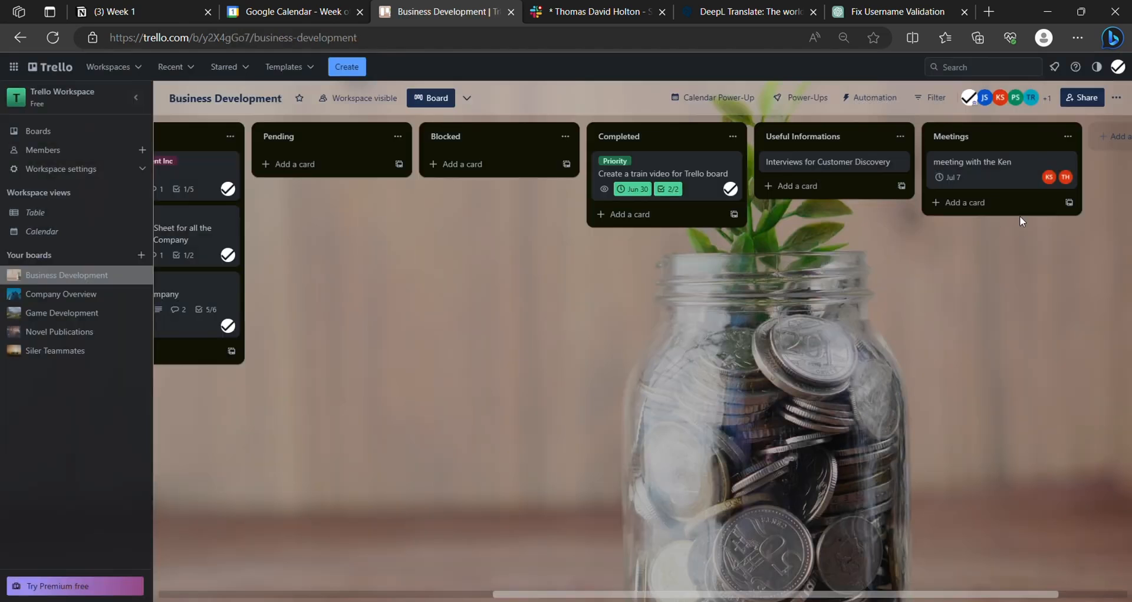
- Add another card to the Meetings list, titled as a meeting with the second teammate by first name
left_click(976, 203)
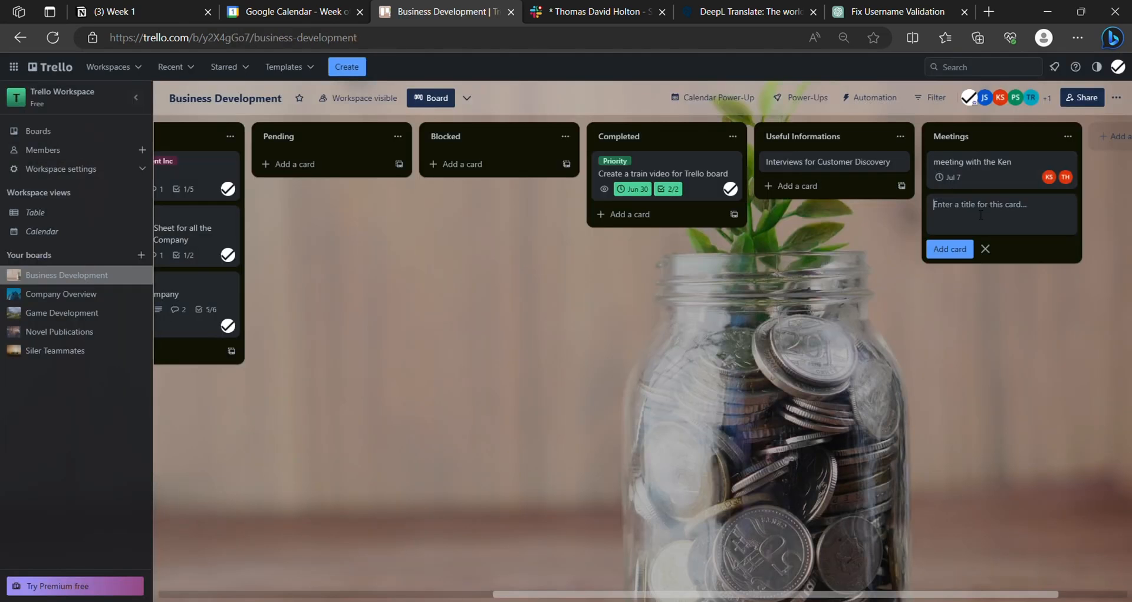
type("meeting with Thomas")
key("Return")
left_click(953, 290)
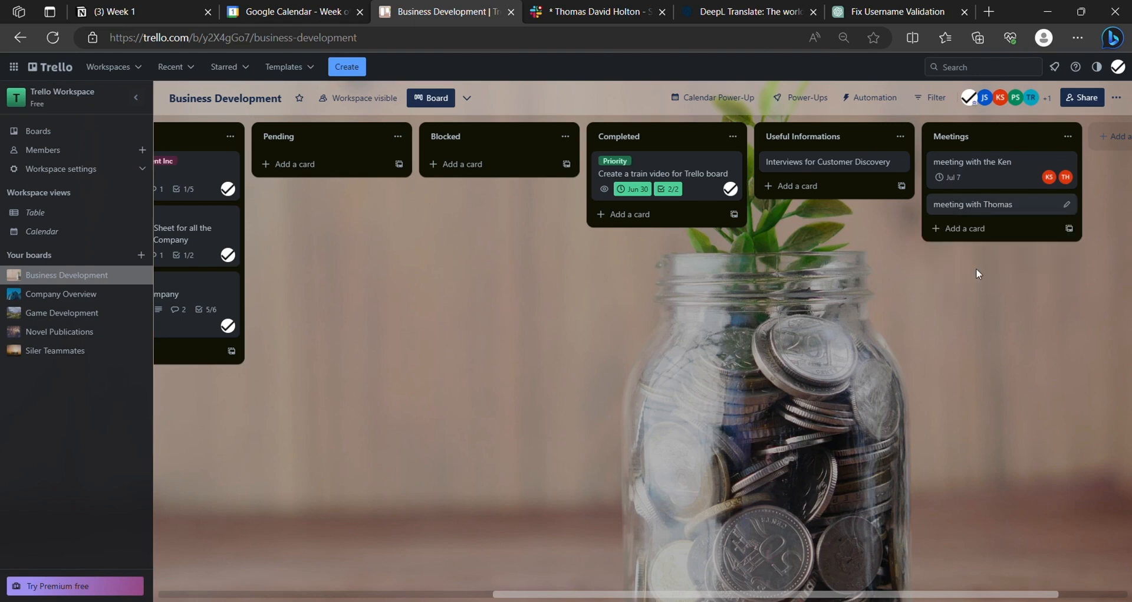
- Remove the second teammate from the first meeting card's members and close the card
left_click(1032, 170)
left_click(406, 175)
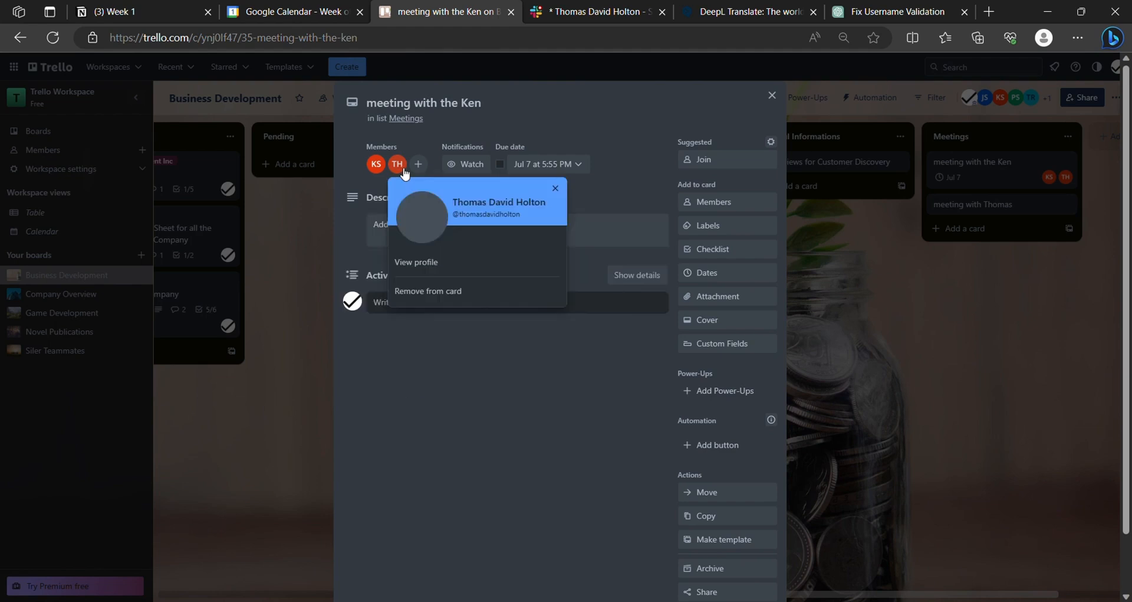
left_click(555, 185)
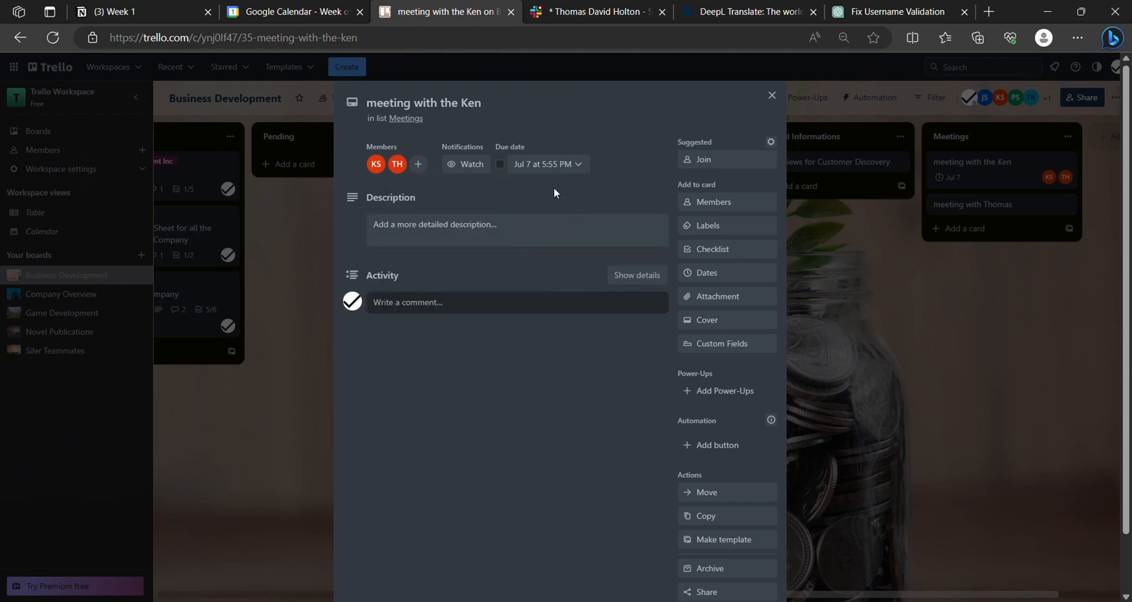
left_click(405, 172)
left_click(449, 301)
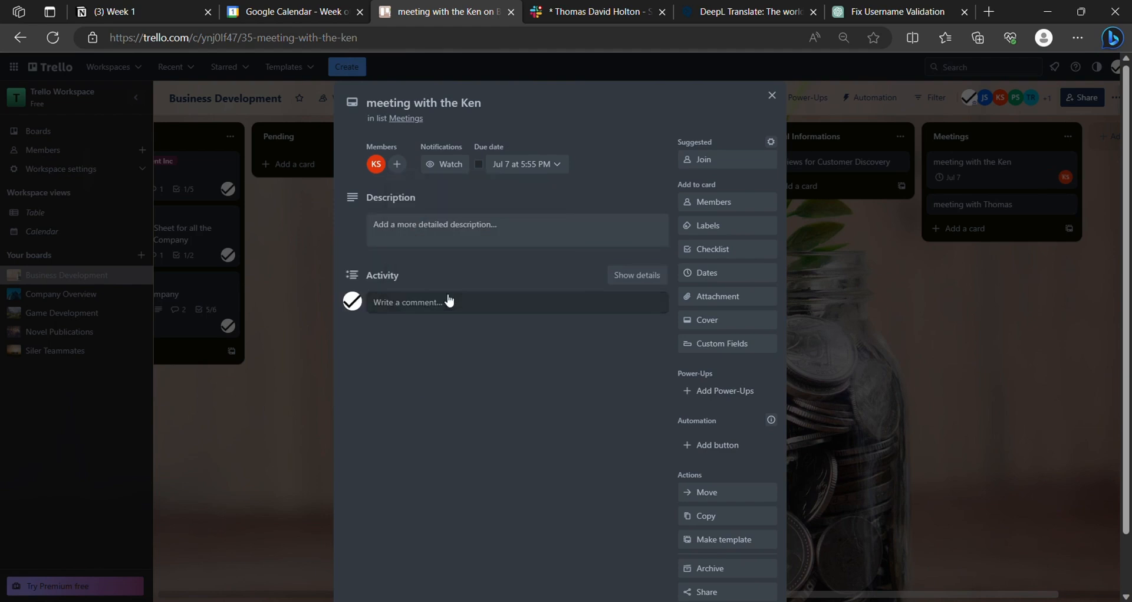
left_click(277, 322)
- Apply the Requested label to the first meeting card in the Meetings list
left_click(988, 174)
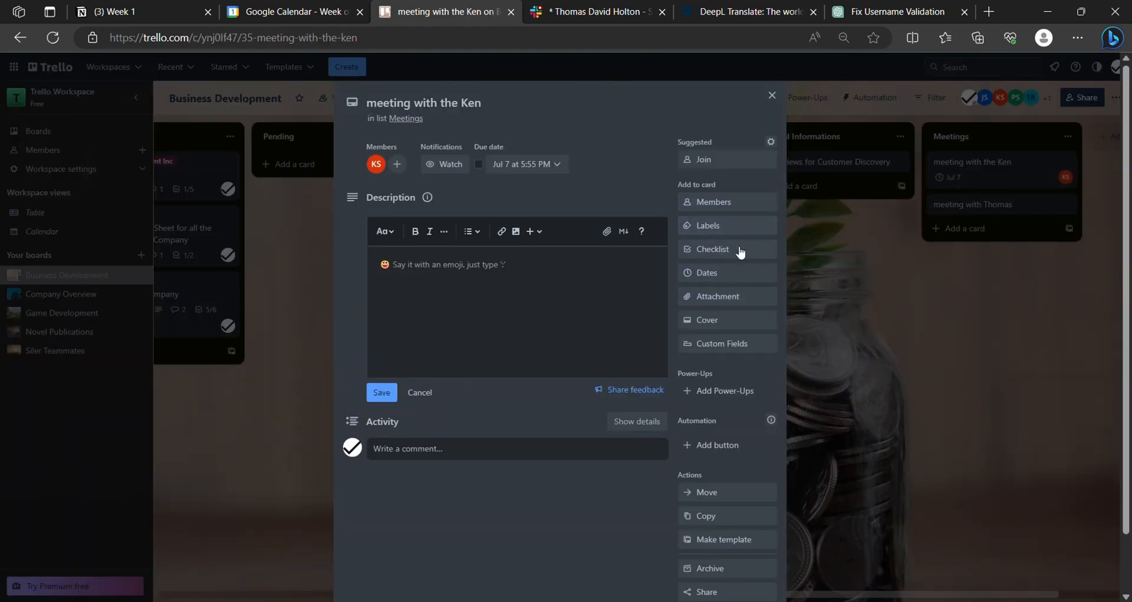
left_click(709, 226)
left_click(734, 231)
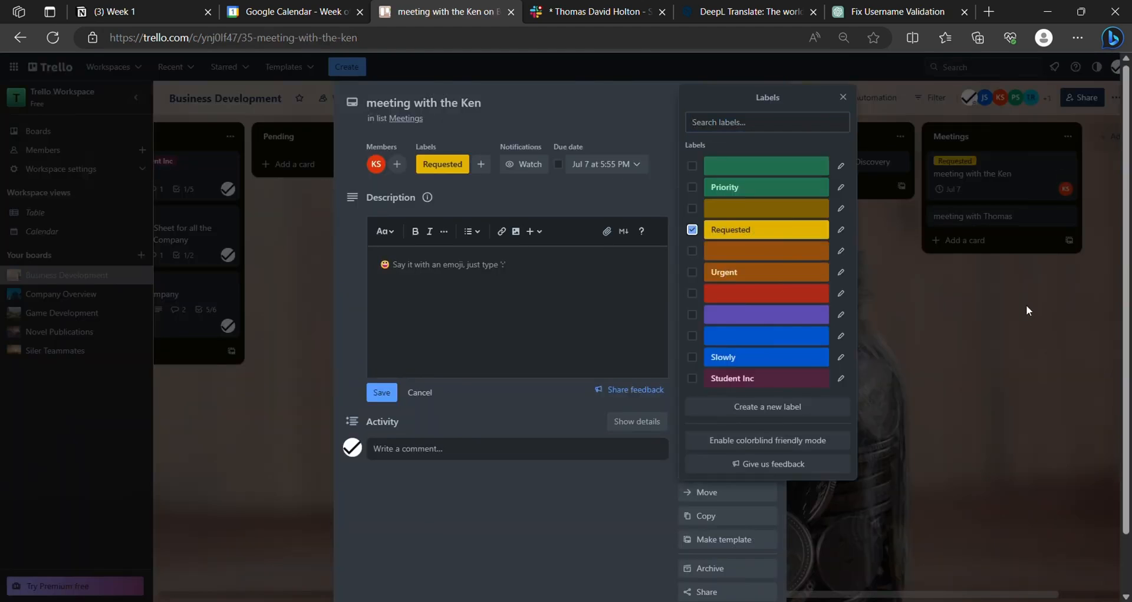
left_click(1026, 305)
left_click(1003, 242)
left_click(996, 218)
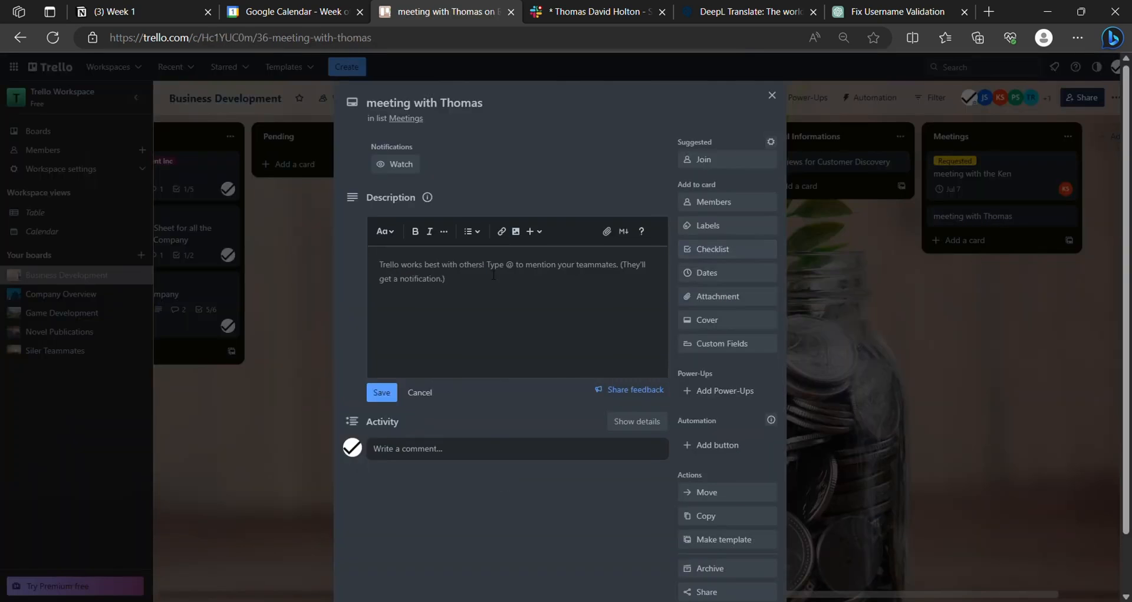
left_click(489, 111)
left_click(1050, 298)
left_click(1004, 206)
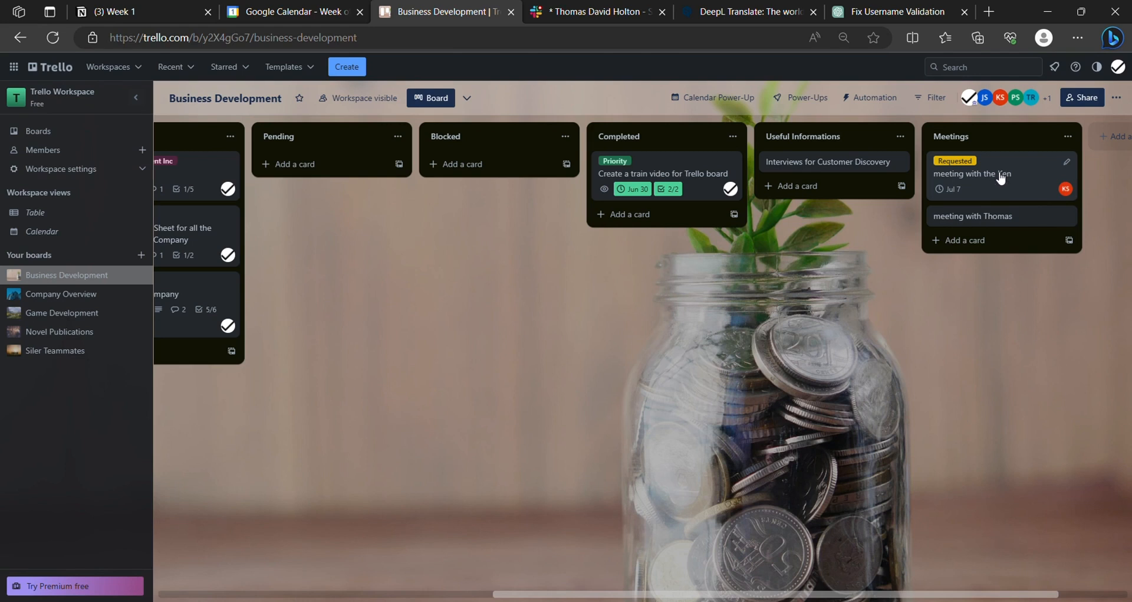
- Assign the teammate named in the title and your own account as members of the second meeting card
left_click(1023, 218)
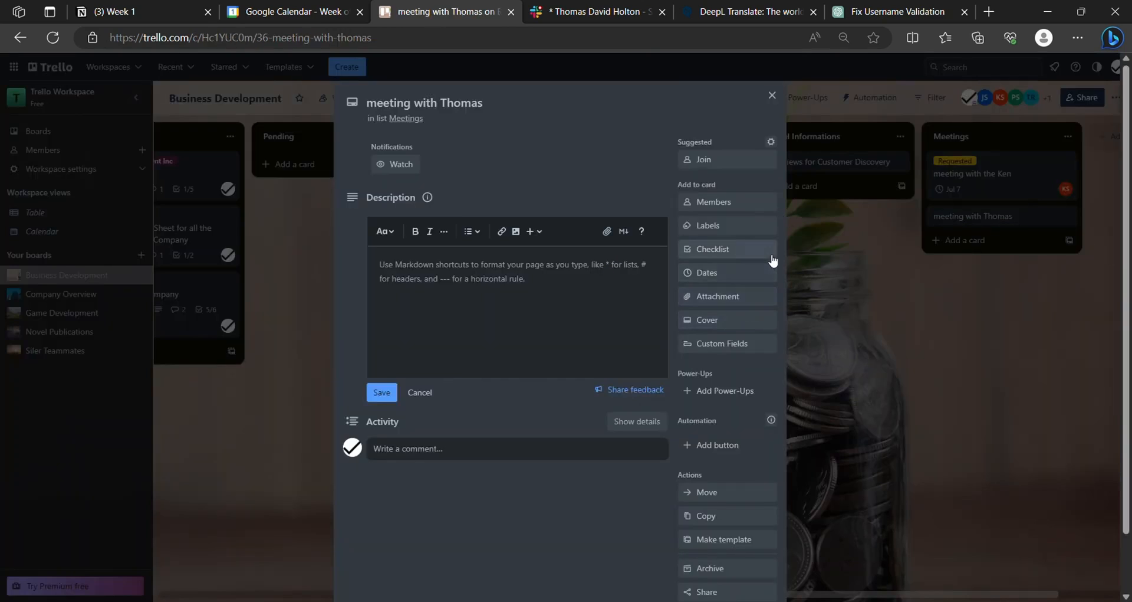
left_click(707, 202)
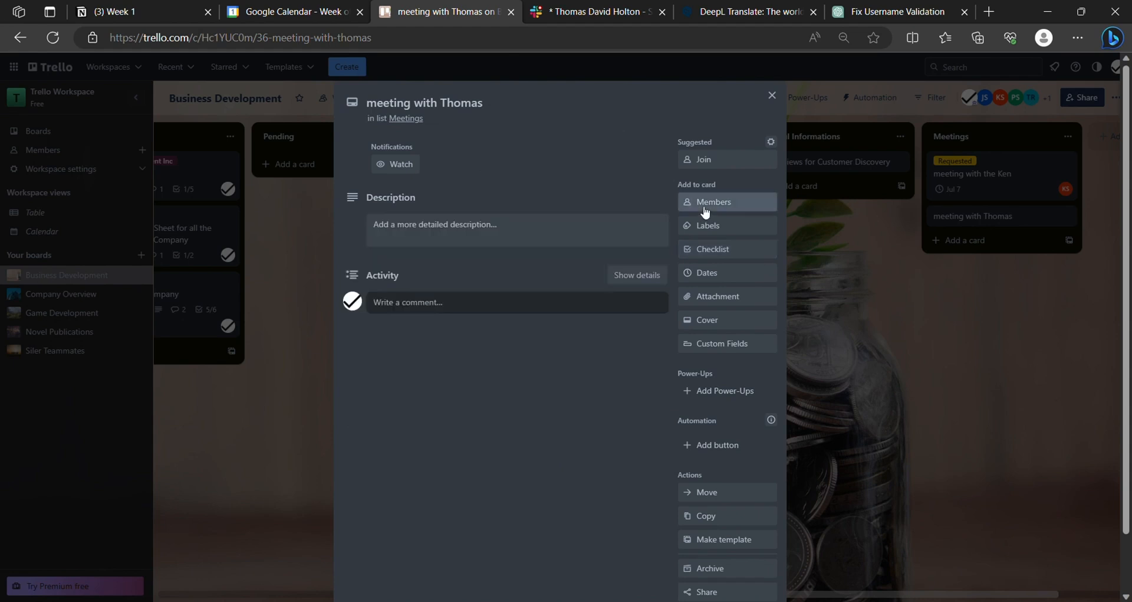
left_click(733, 402)
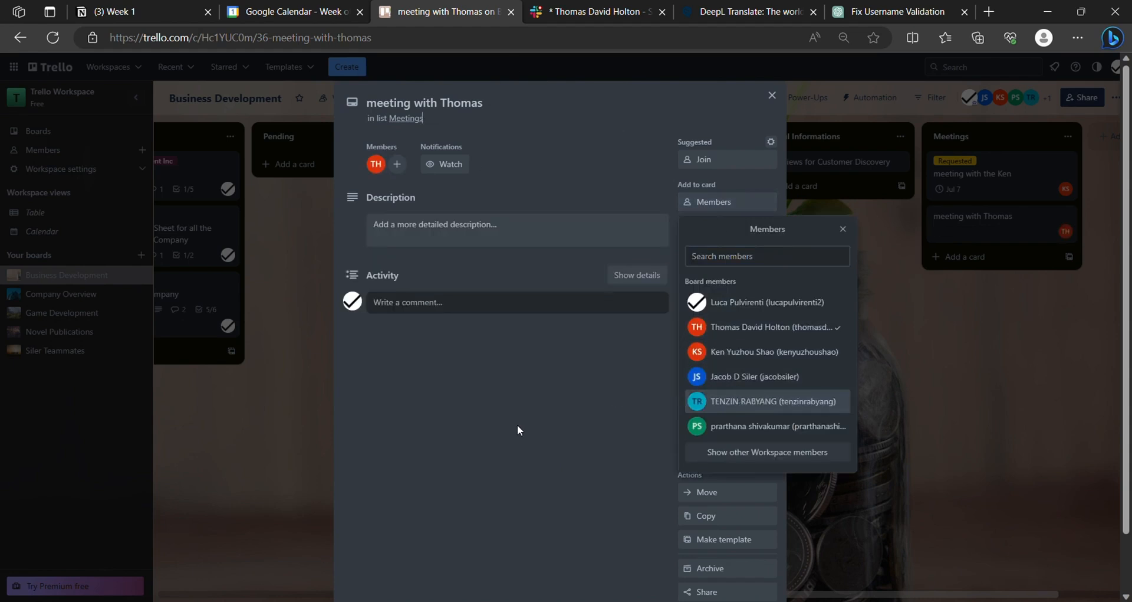
left_click(518, 423)
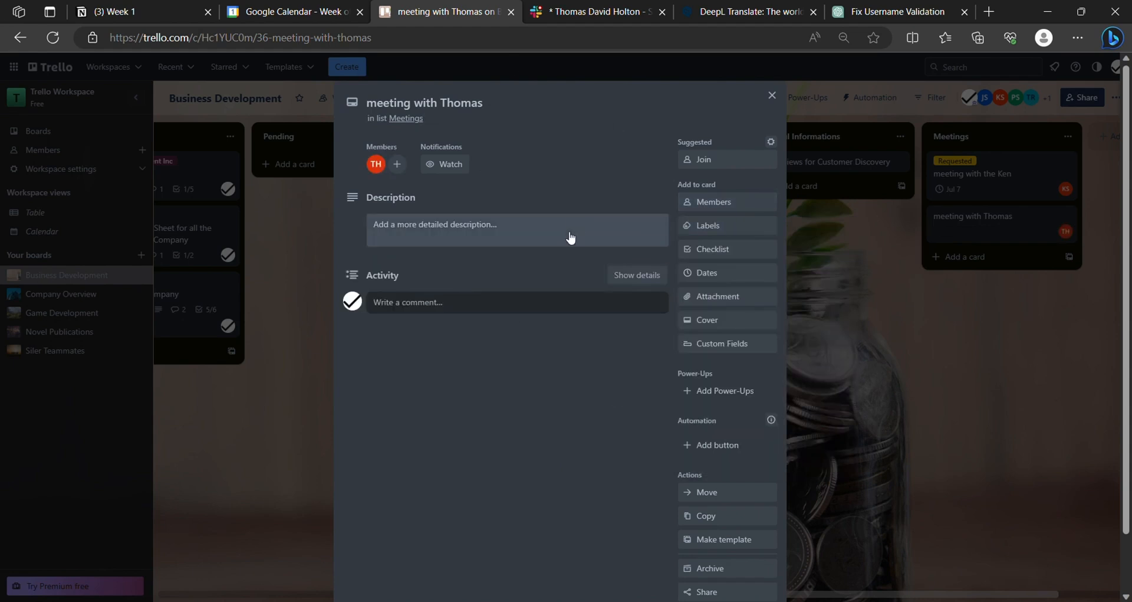
left_click(707, 201)
left_click(759, 299)
left_click(963, 316)
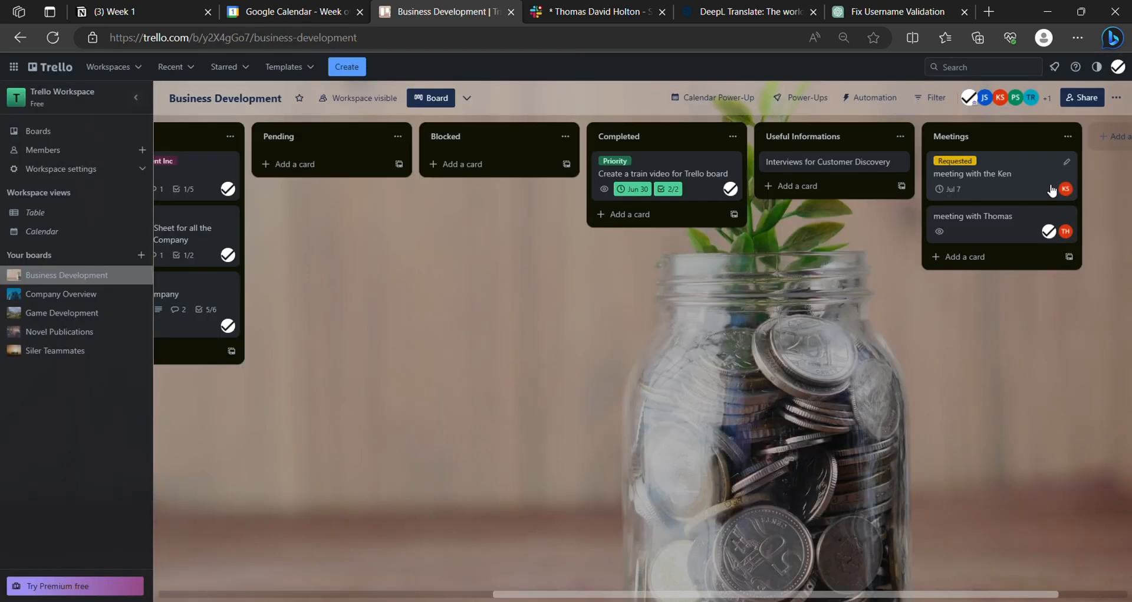
- Add your own account as a member of the first meeting card in Meetings
left_click(997, 175)
left_click(708, 202)
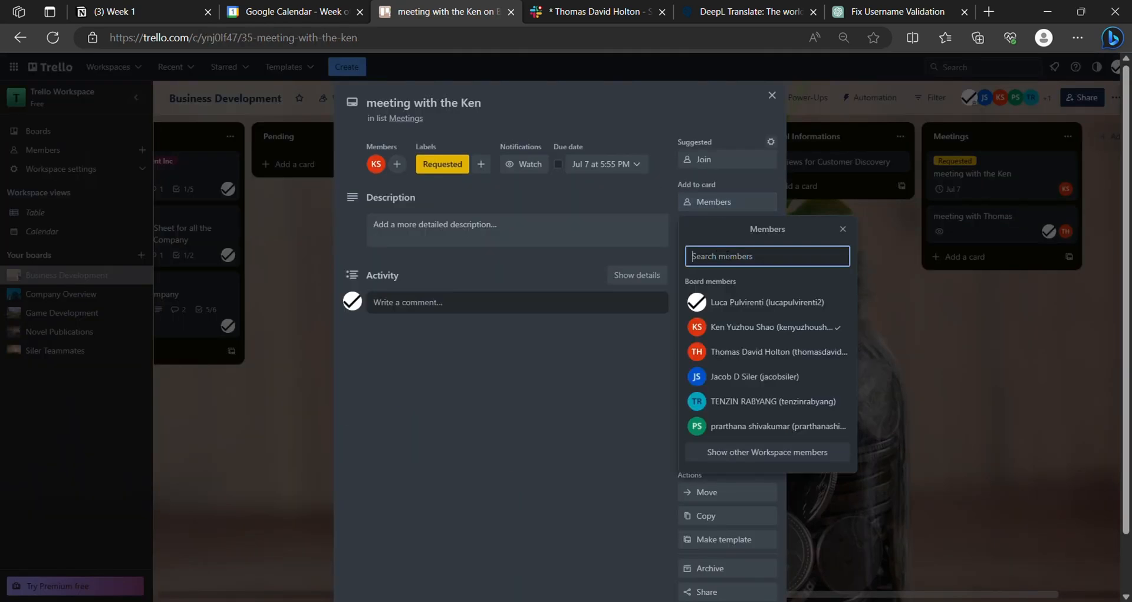
left_click(726, 301)
left_click(956, 298)
- Set the due date of the second card in the Meetings list to July 6, 2023 and close the card
left_click(1024, 240)
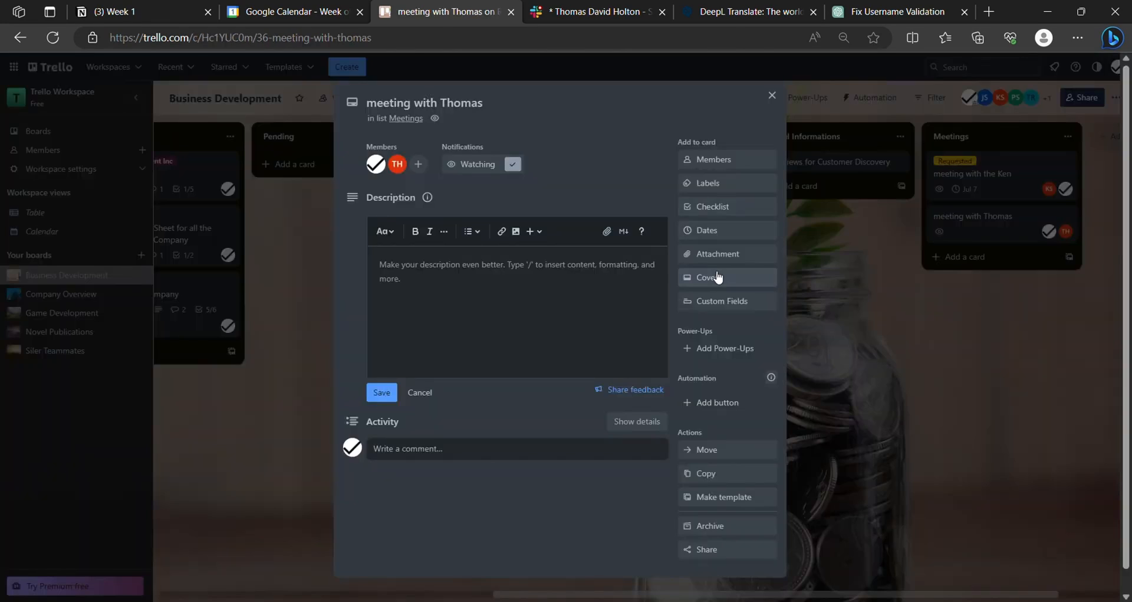
left_click(734, 233)
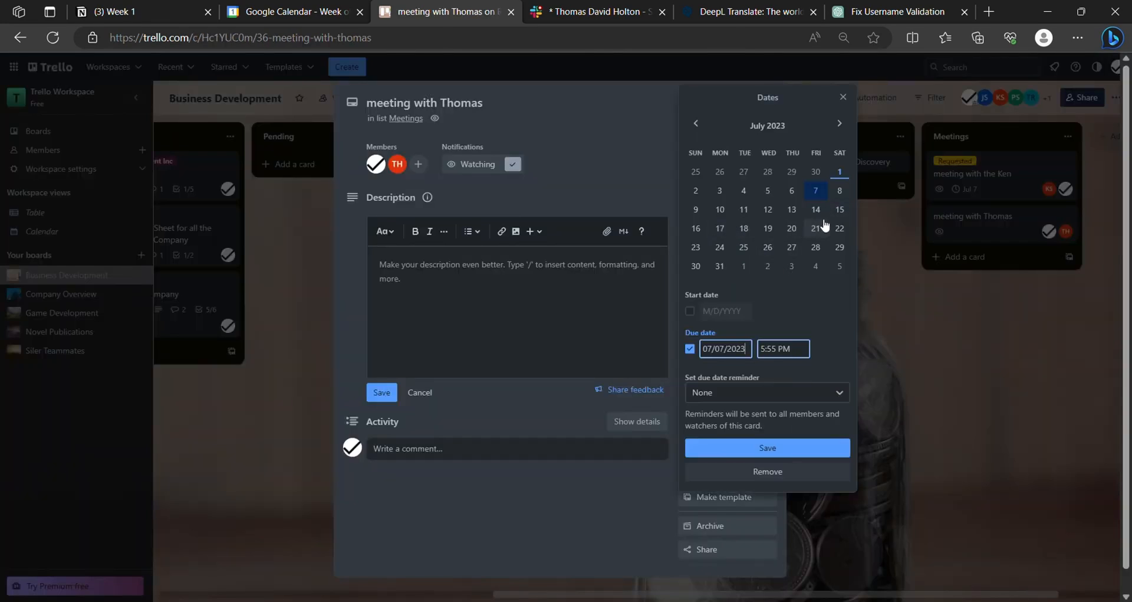
left_click(791, 196)
left_click(762, 447)
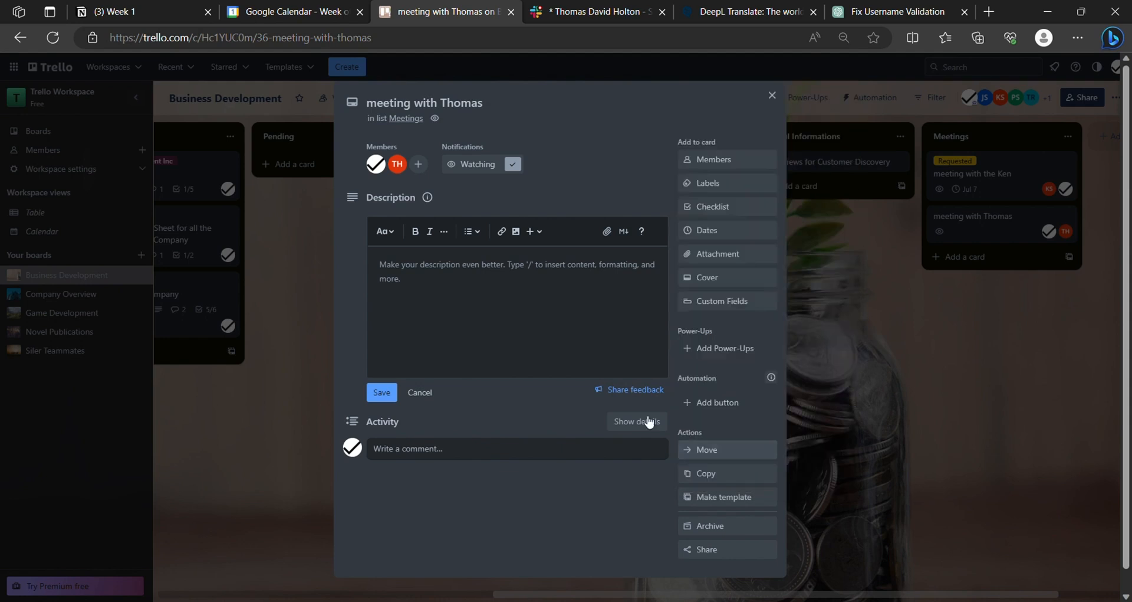
left_click(908, 345)
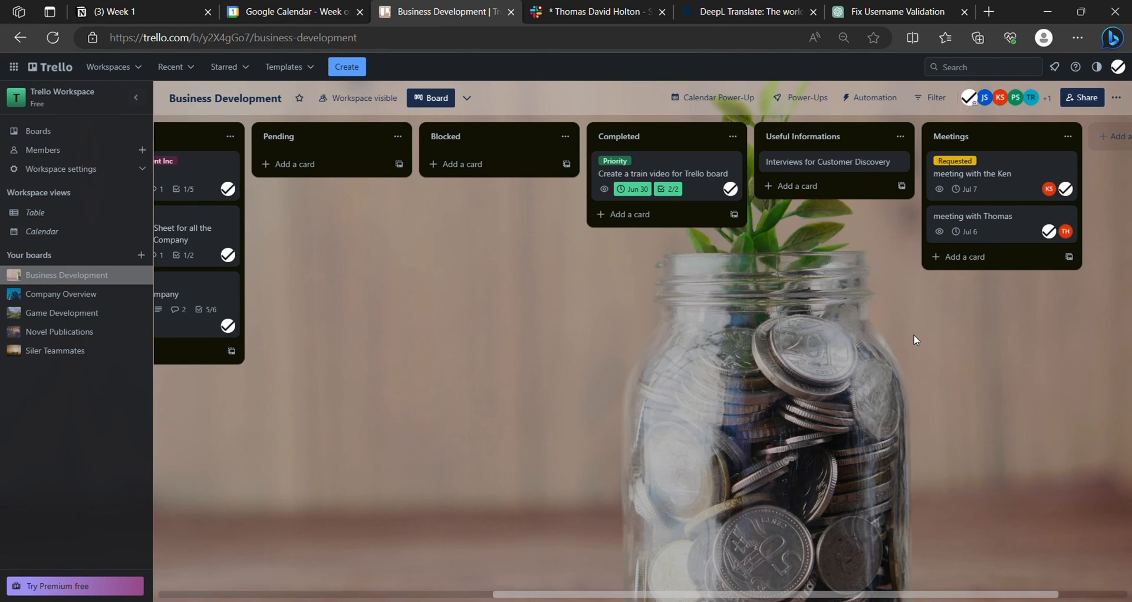
- Change the due date of the first card in the Meetings list to 07/05/2023
left_click(996, 187)
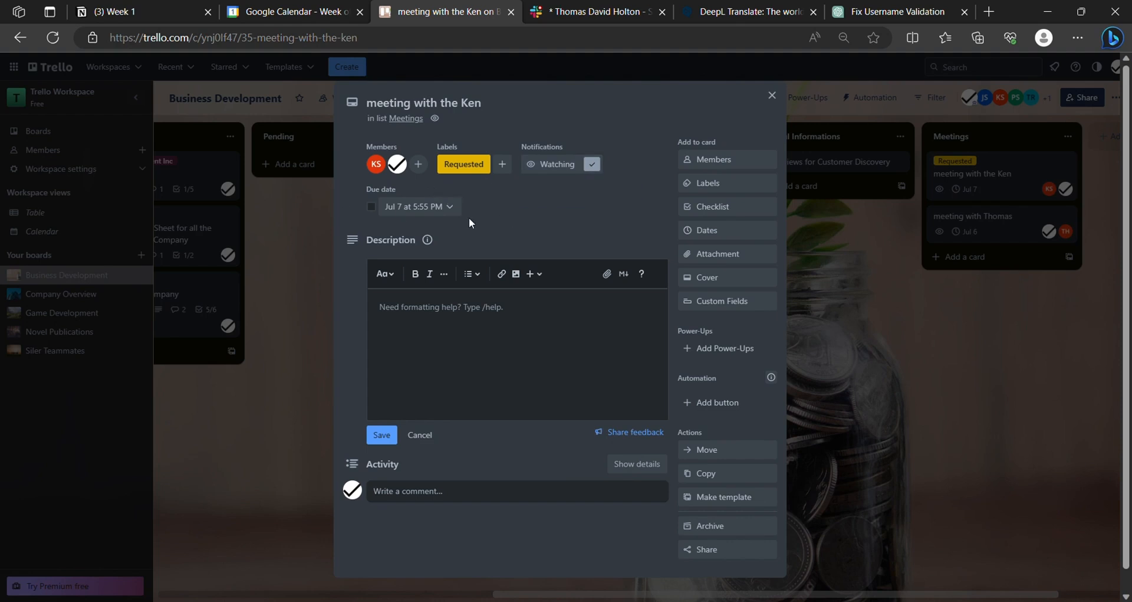
left_click(448, 207)
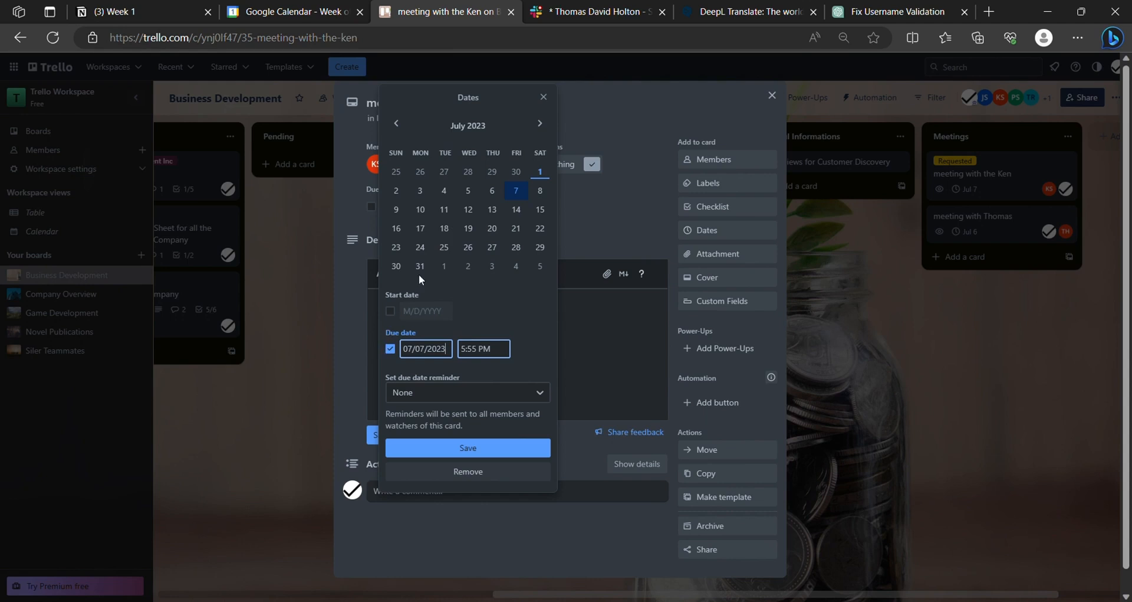
left_click(469, 191)
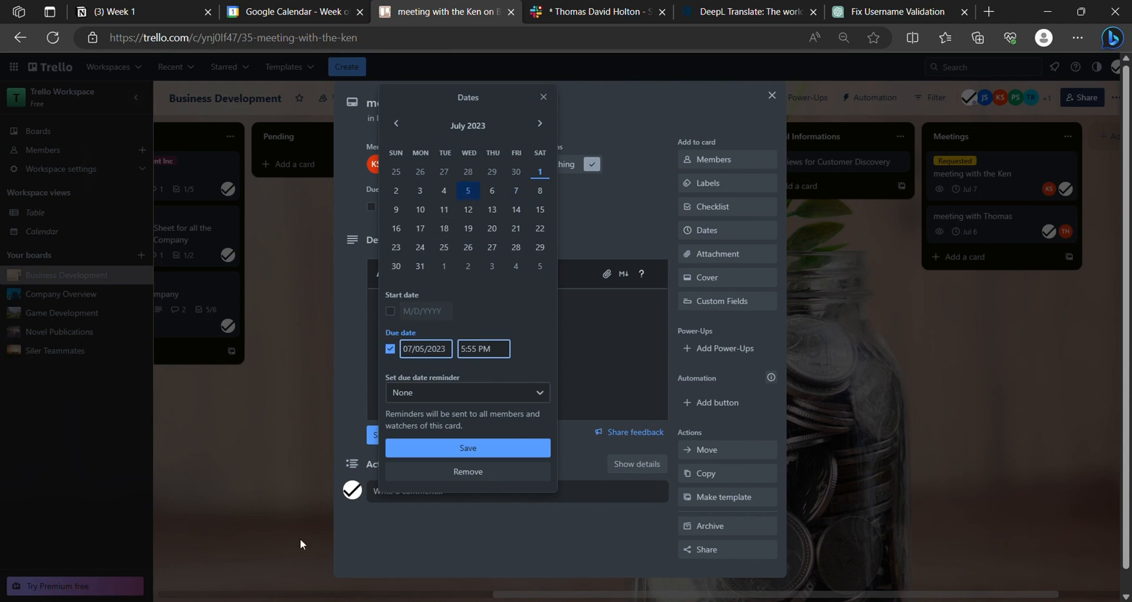
left_click(444, 448)
- Remove the Requested label from the first meeting card and close the card
left_click(470, 171)
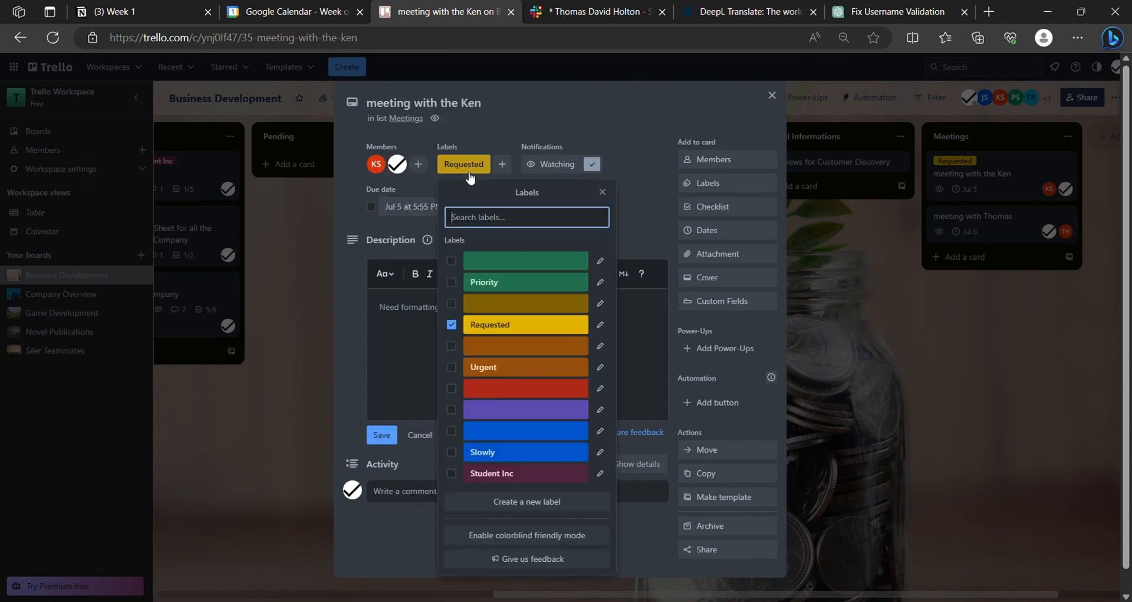
left_click(452, 325)
left_click(588, 145)
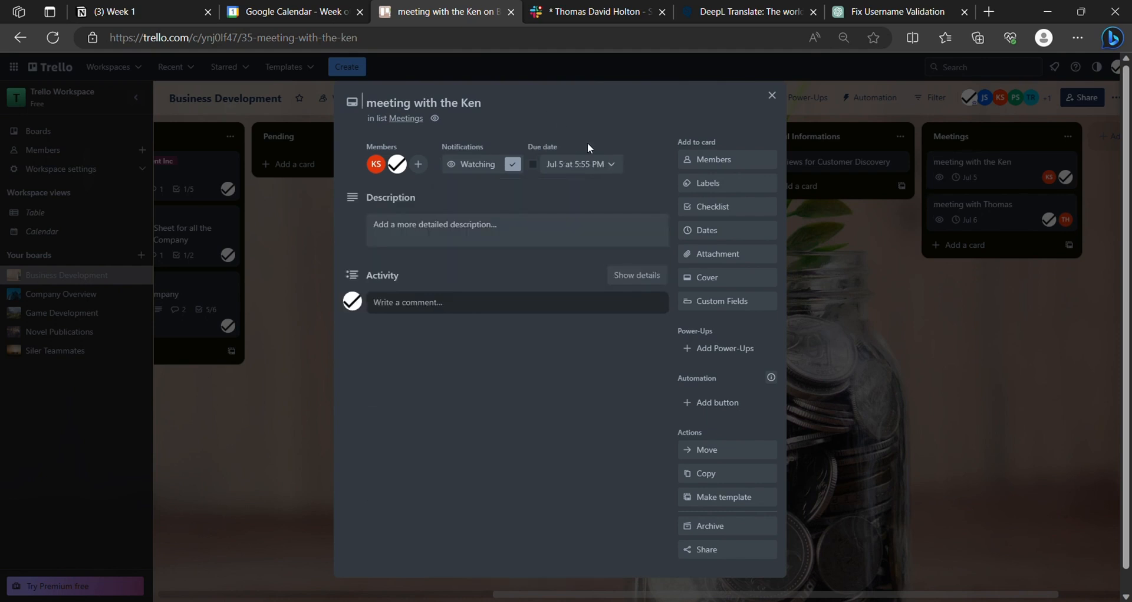
left_click(970, 389)
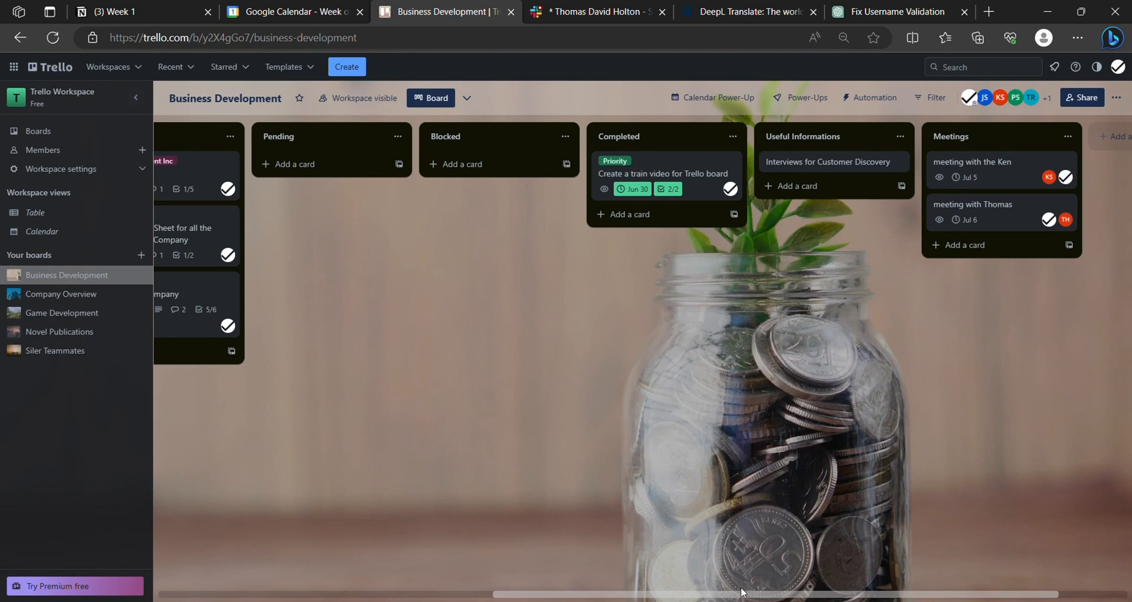
- Look over the board's lists and view the details of the Do 5 Interviews card in the In progress list
left_click_drag(744, 593, 381, 542)
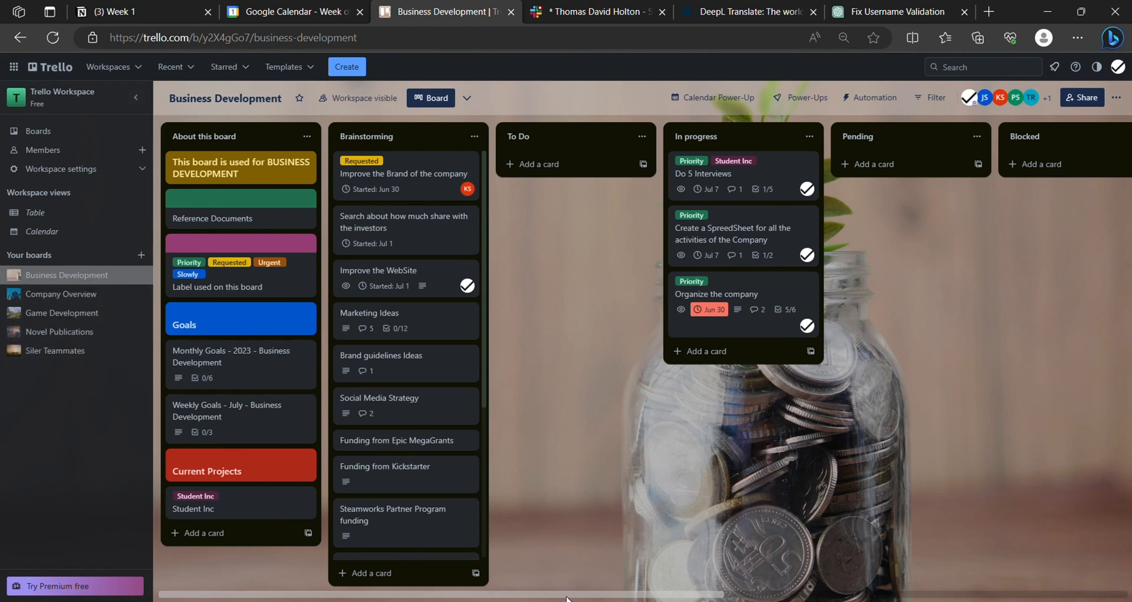
left_click_drag(566, 597, 638, 447)
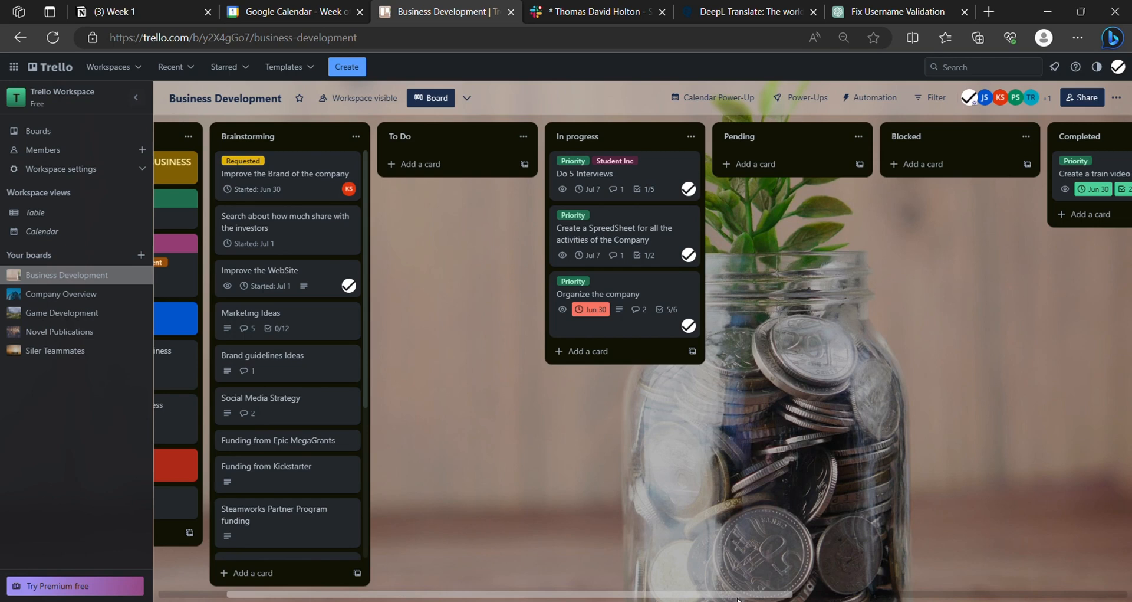
left_click_drag(737, 599, 846, 595)
left_click(482, 172)
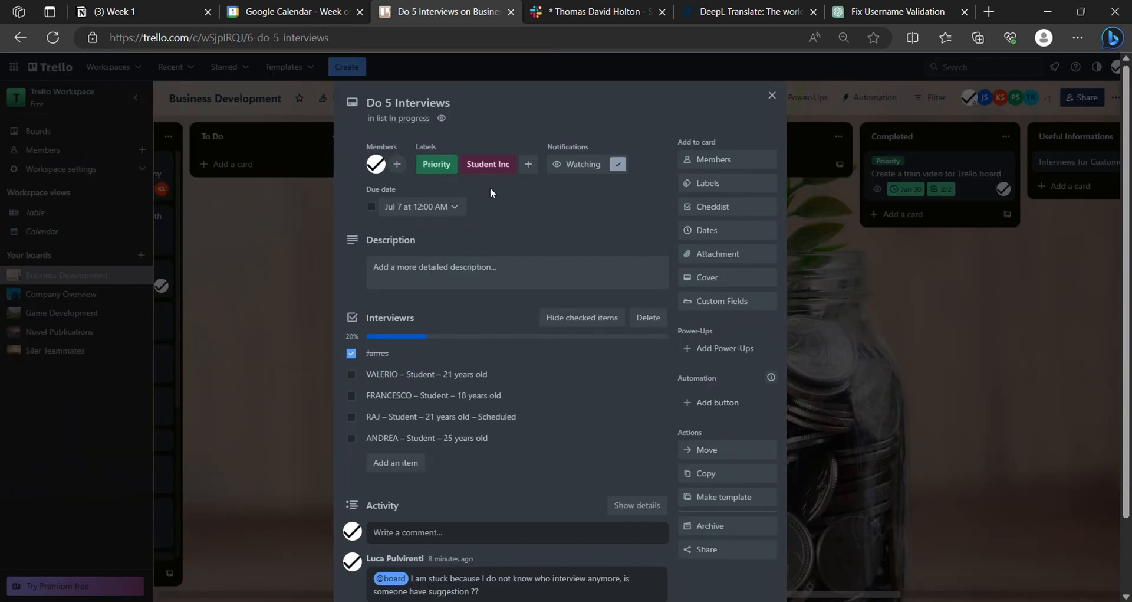
left_click(799, 245)
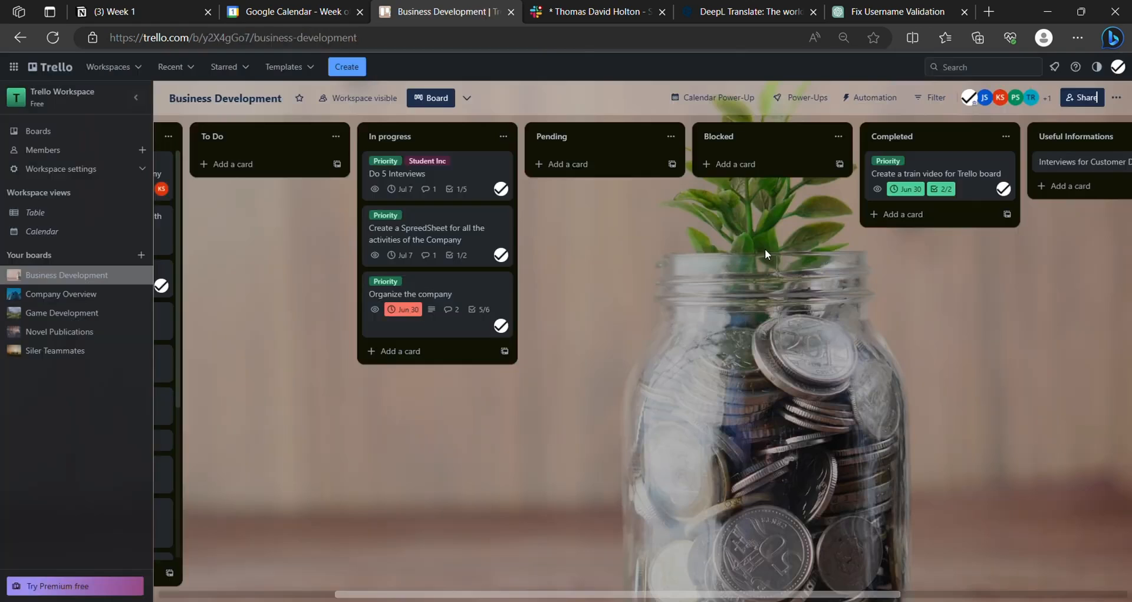
- Add a card titled "Create a video recording for Google Drive" to the To Do list and open it
left_click(231, 164)
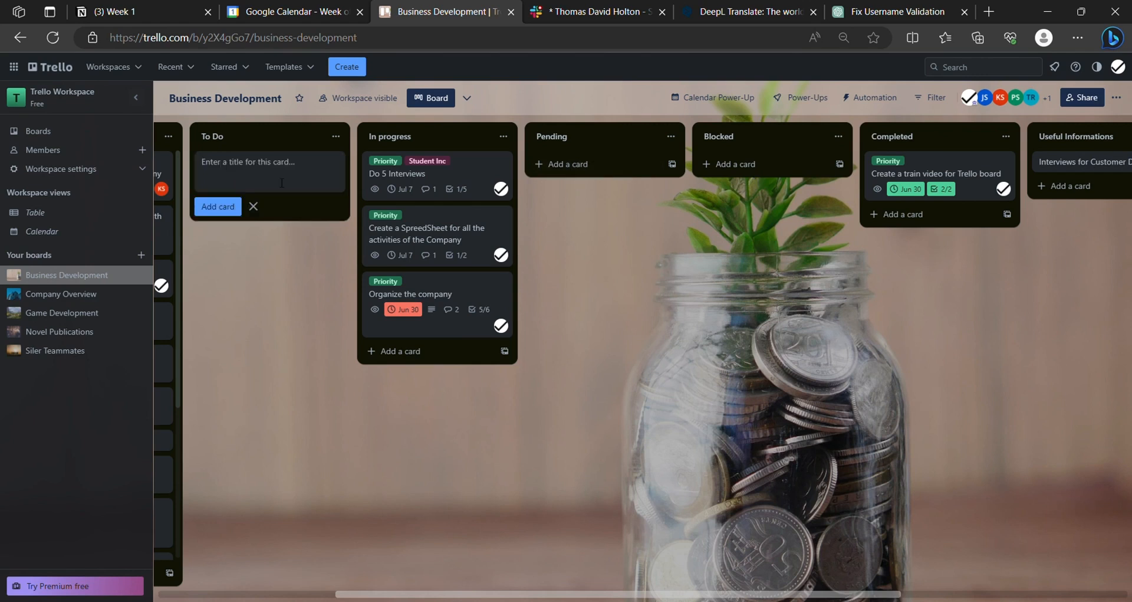
type("Create a video recording for Google Drive")
key("Return")
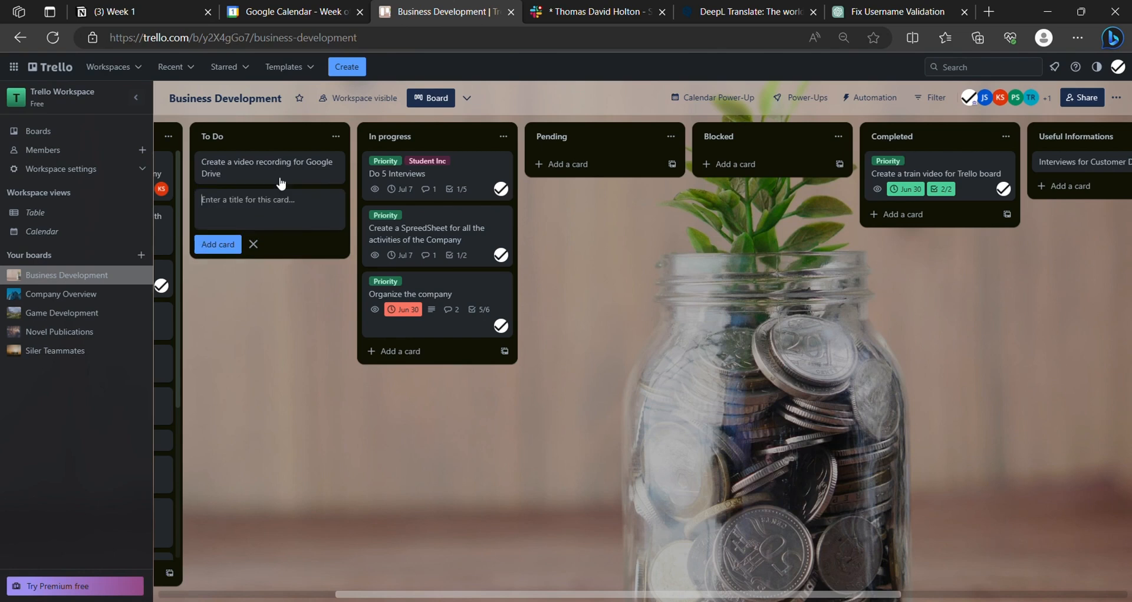
left_click(284, 272)
left_click(316, 177)
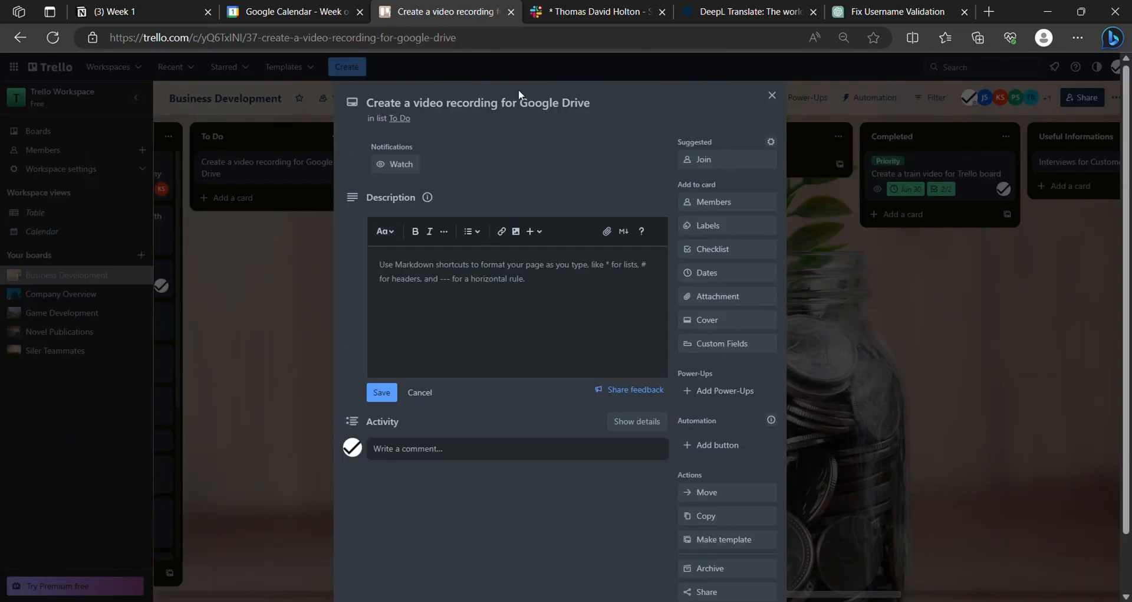
- Try out the card's description with the placeholder text "sdgadsgaafdgfdgdfgdfg", delete it and leave the description empty
left_click_drag(592, 102, 365, 102)
left_click(495, 123)
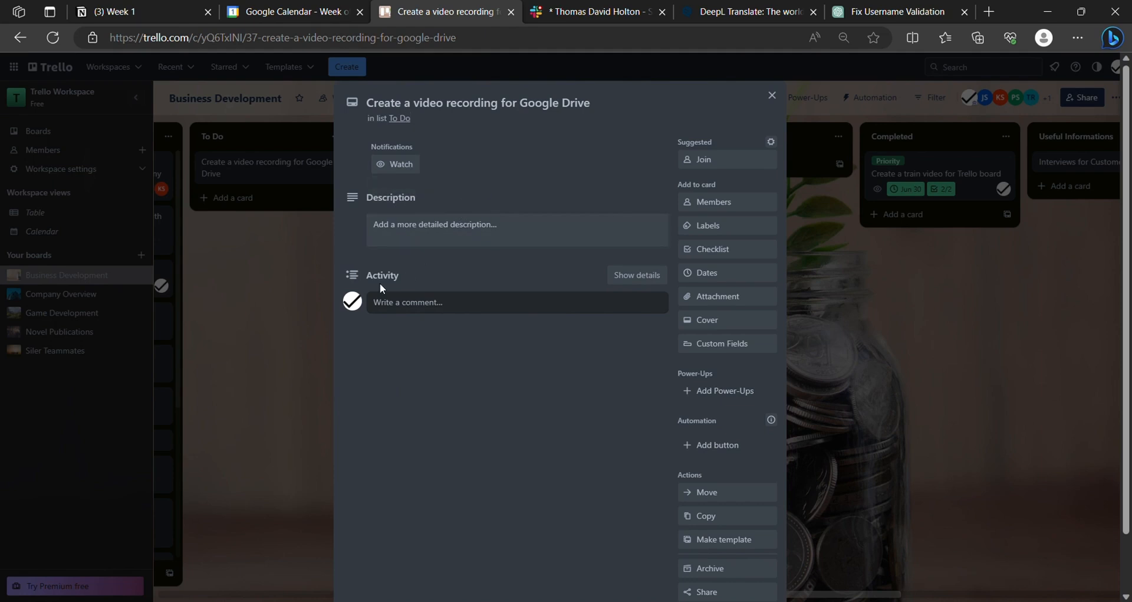
left_click(440, 232)
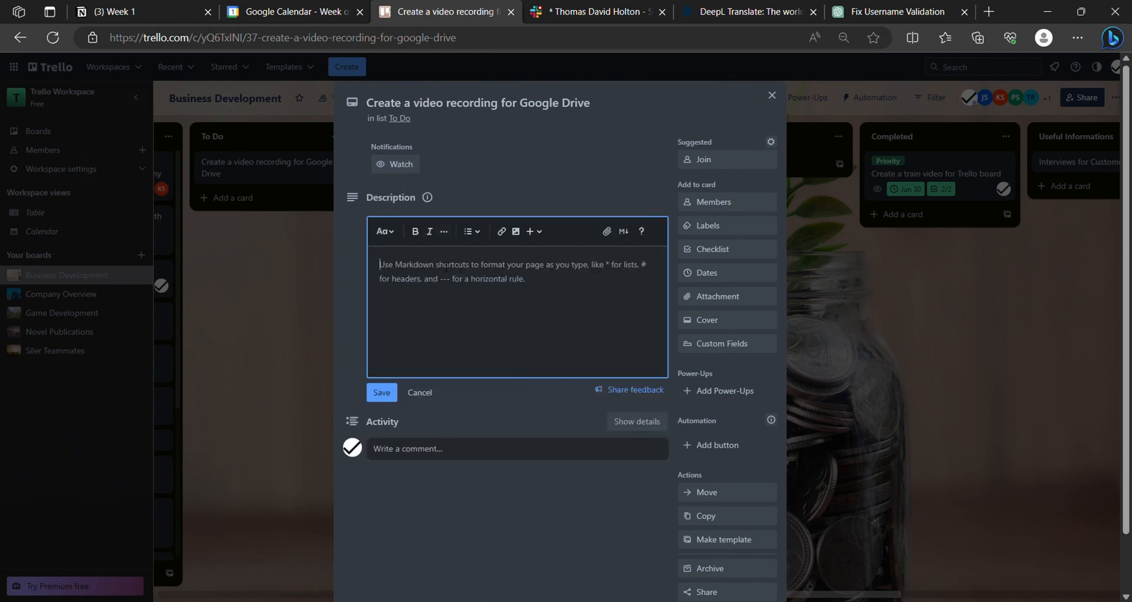
type("sdgadsgaafdgfdgdfgdfg")
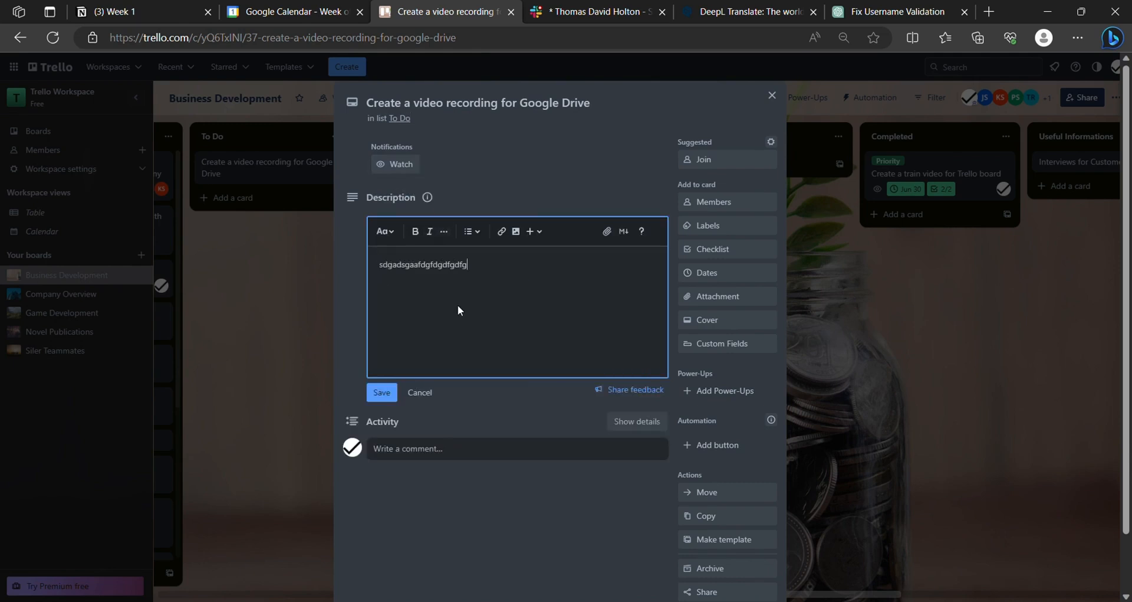
key("Return")
left_click_drag(512, 292, 342, 256)
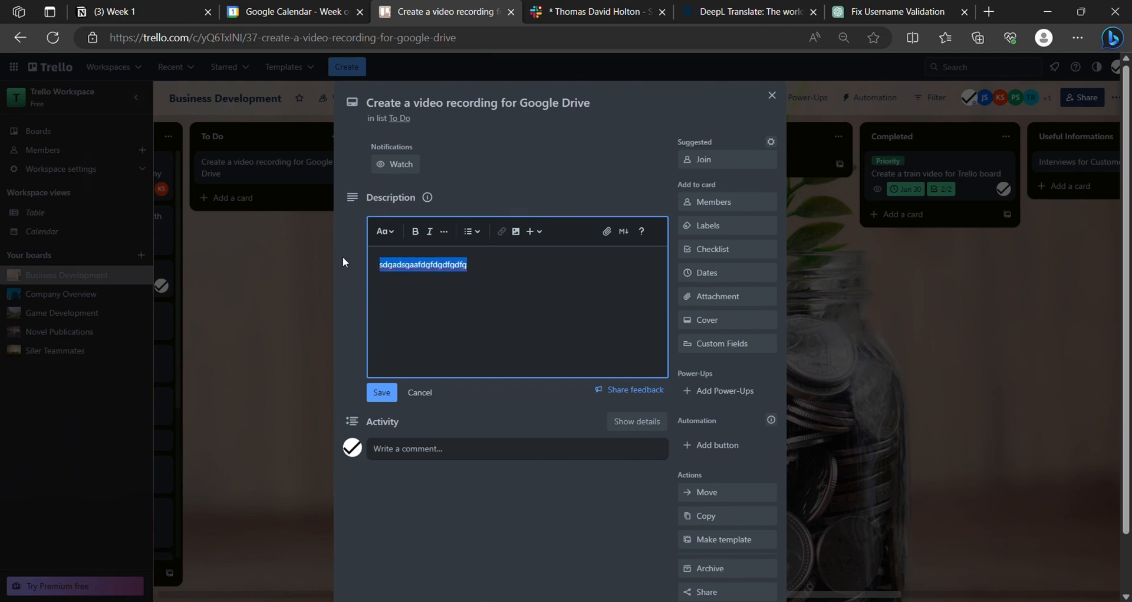
key("BackSpace")
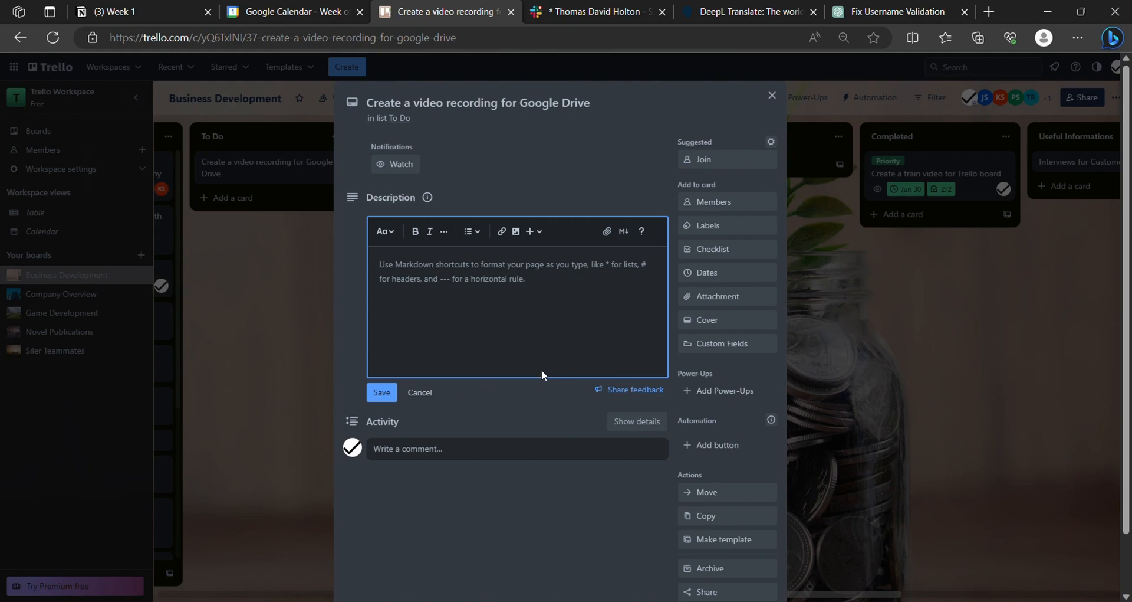
left_click(542, 170)
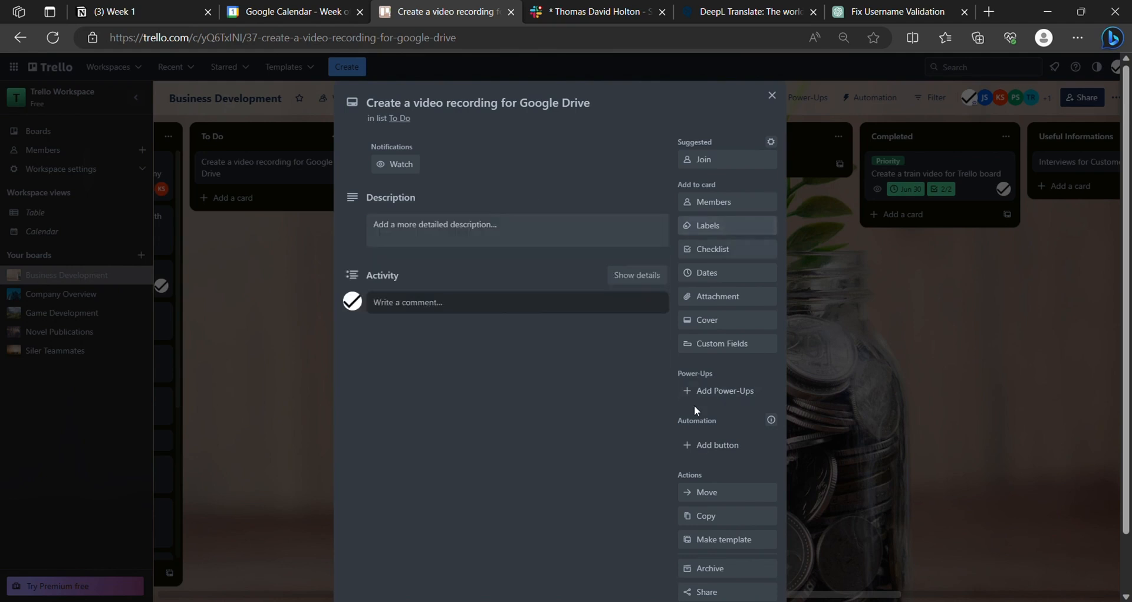
- Join the Google Drive video recording card with your own account
left_click(719, 167)
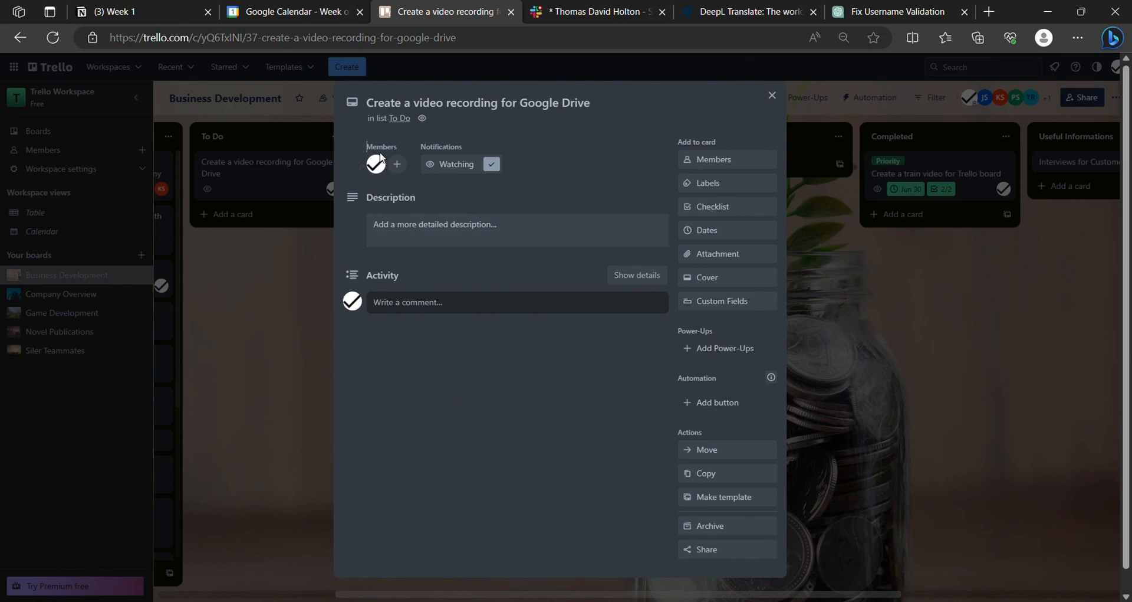
- Try adding two teammates as members of the Google Drive video recording card and remove both again
left_click(728, 160)
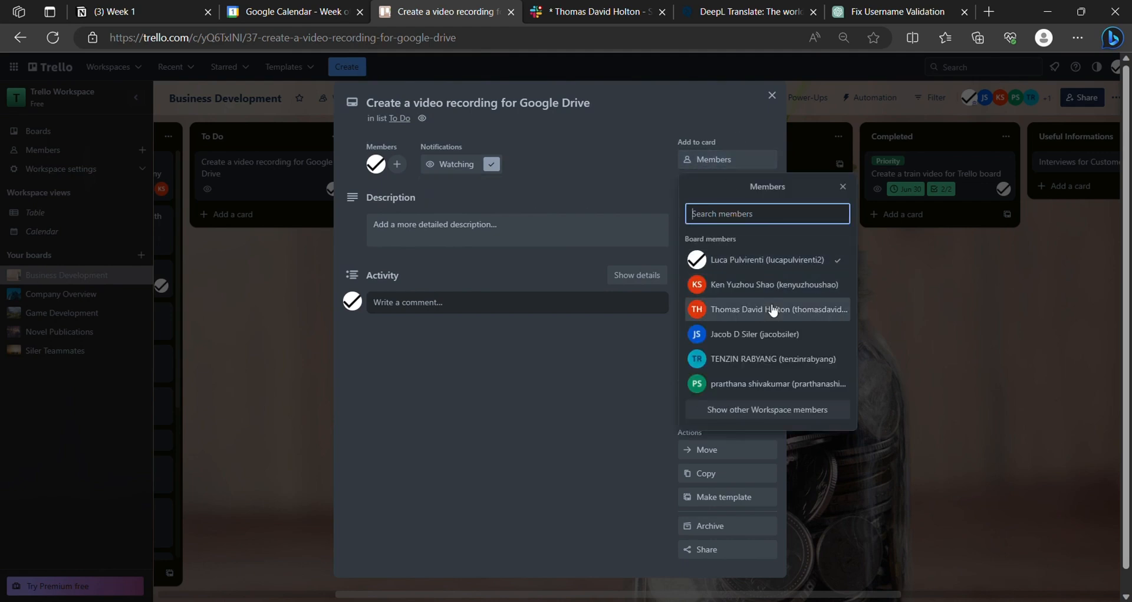
left_click(746, 287)
left_click(749, 328)
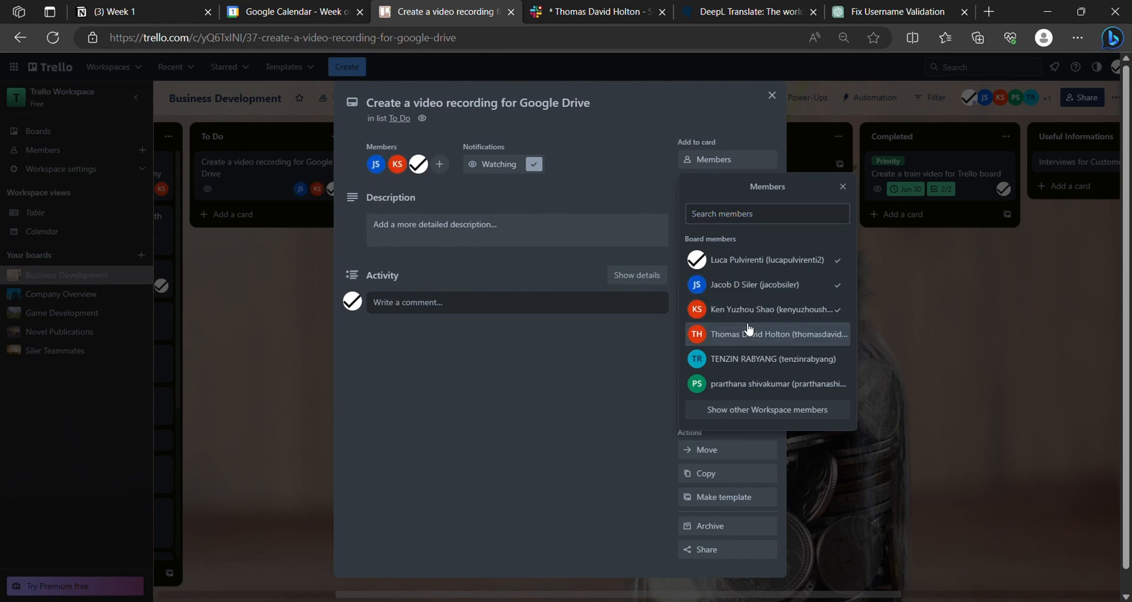
left_click(748, 311)
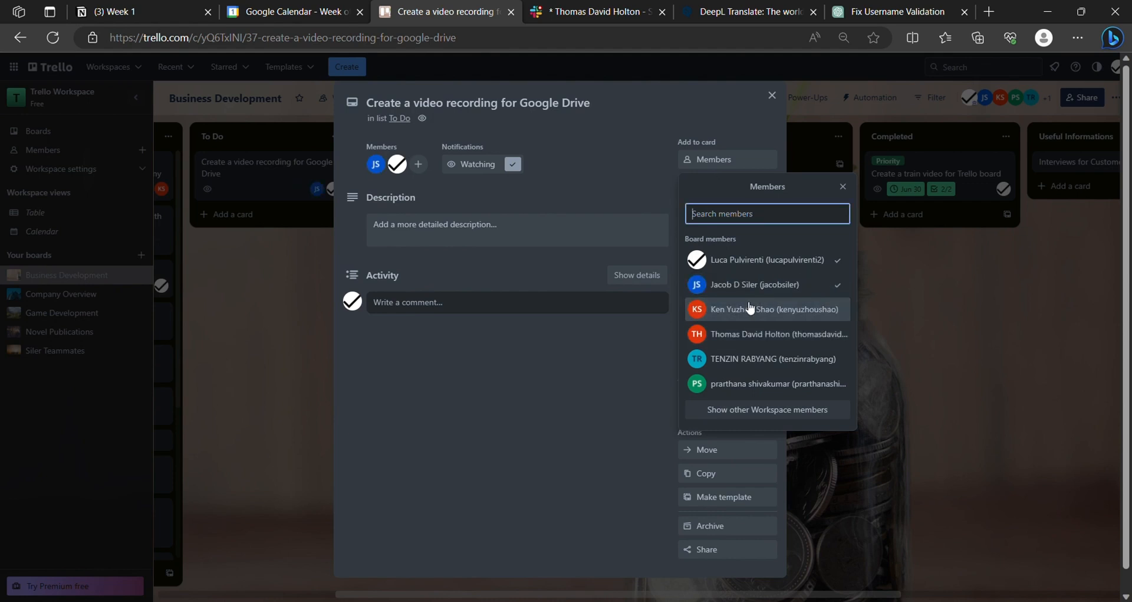
left_click(456, 188)
left_click(375, 164)
left_click(391, 291)
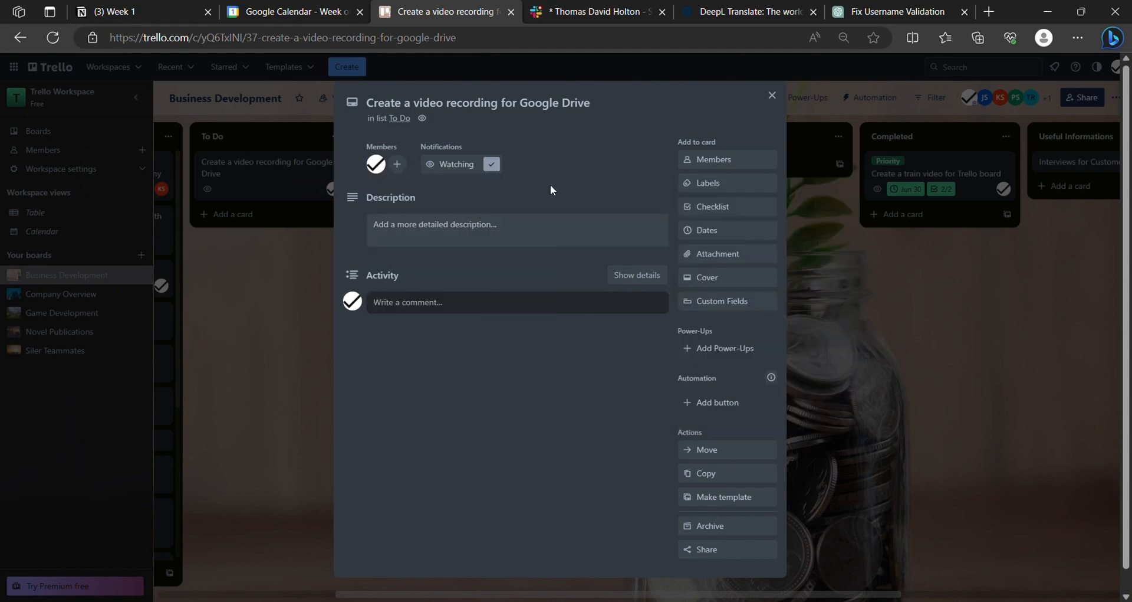
- Apply the Priority label to the Google Drive video recording card
left_click(715, 183)
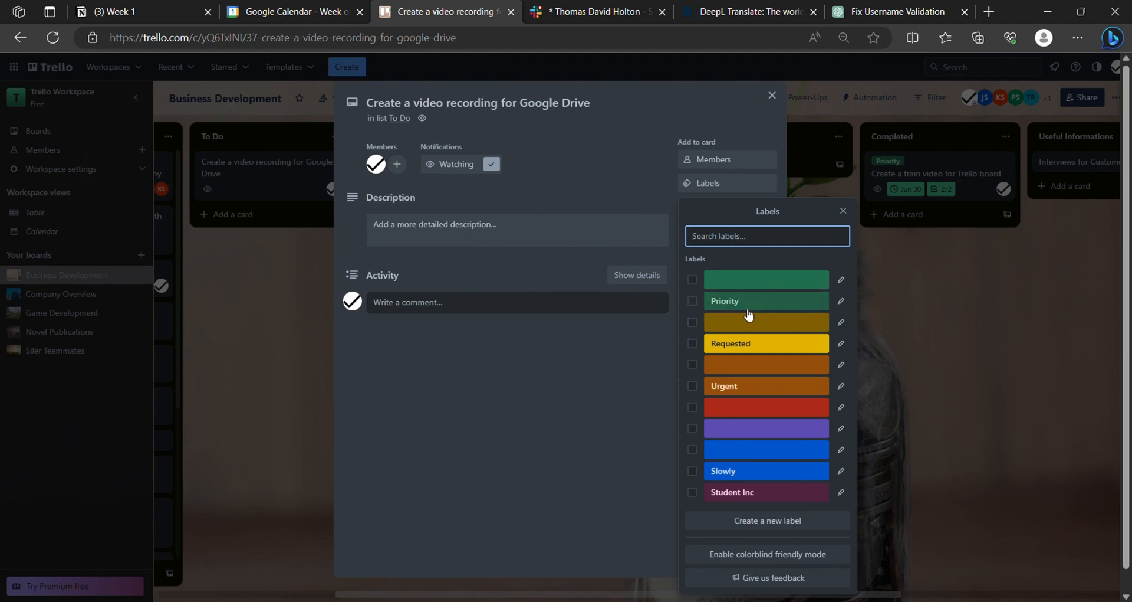
left_click(715, 302)
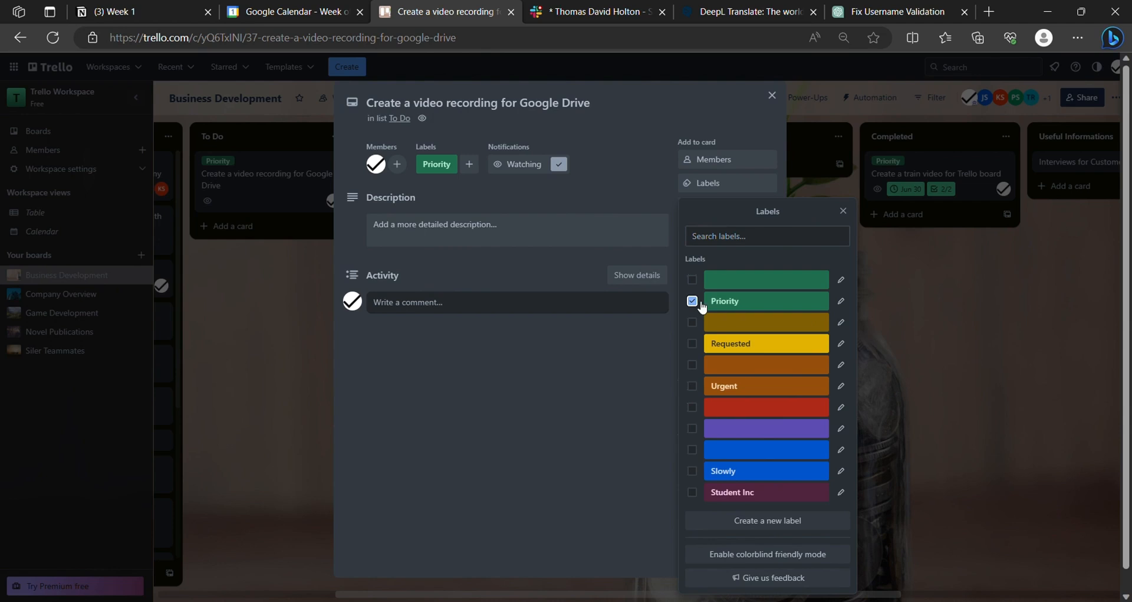
left_click(582, 382)
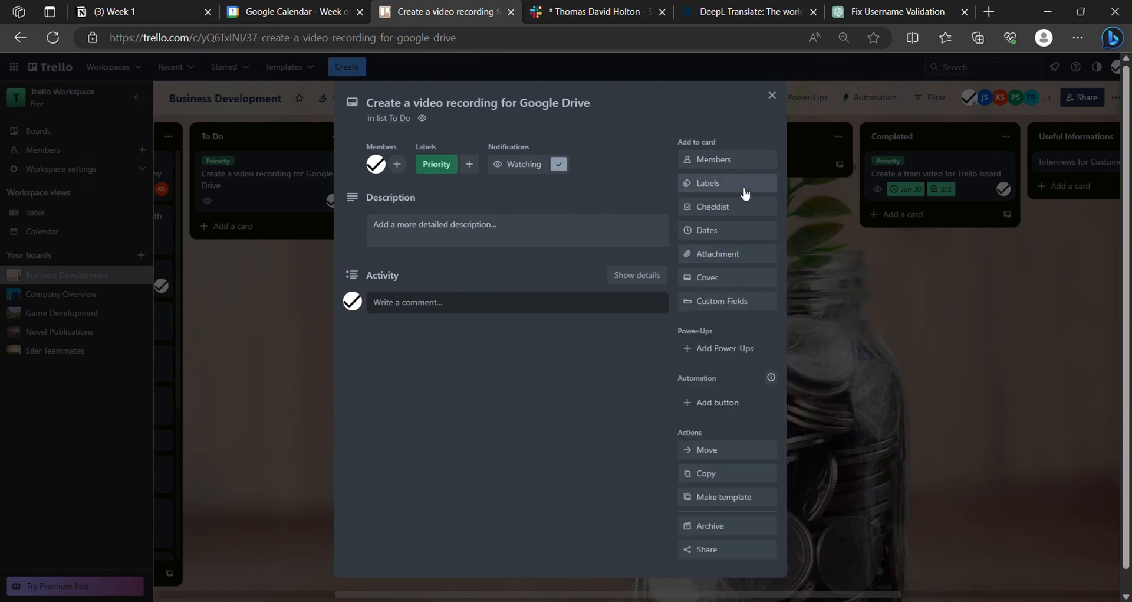
- Add a checklist titled Checklist to the card with the items "Recording of first section" and "Second section"
left_click(721, 208)
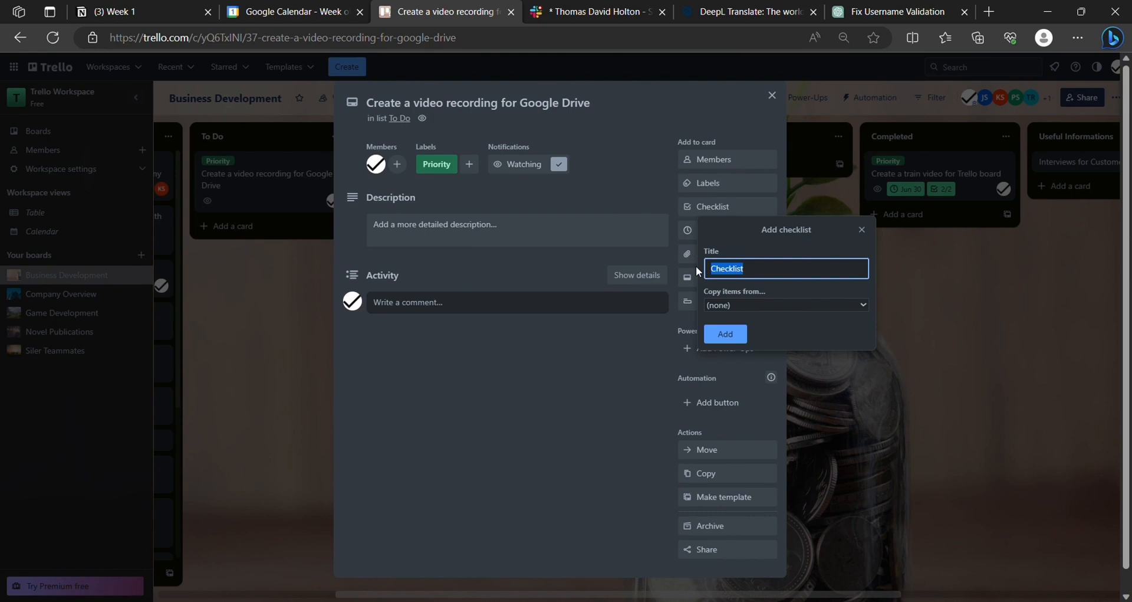
left_click(734, 334)
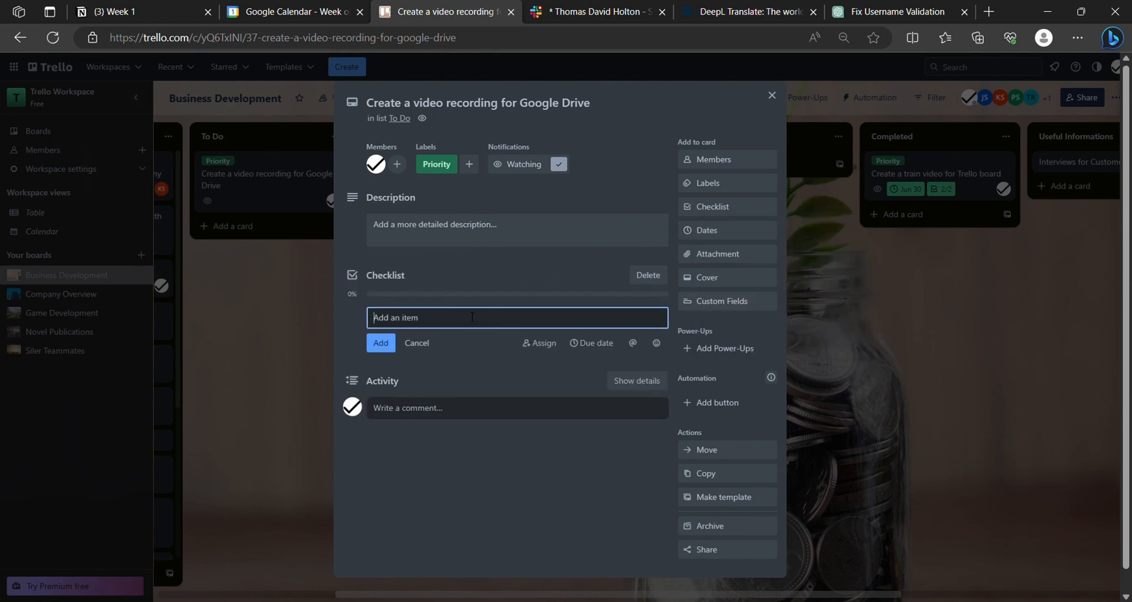
type("Recording of first section")
key("Return")
type("S")
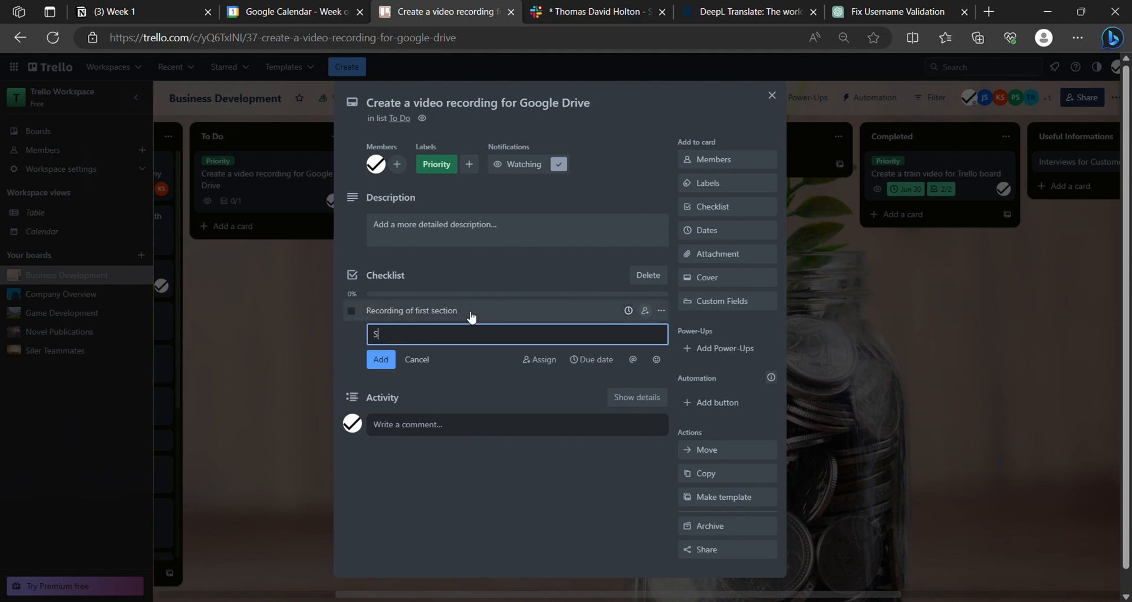
type("econd section")
key("Return")
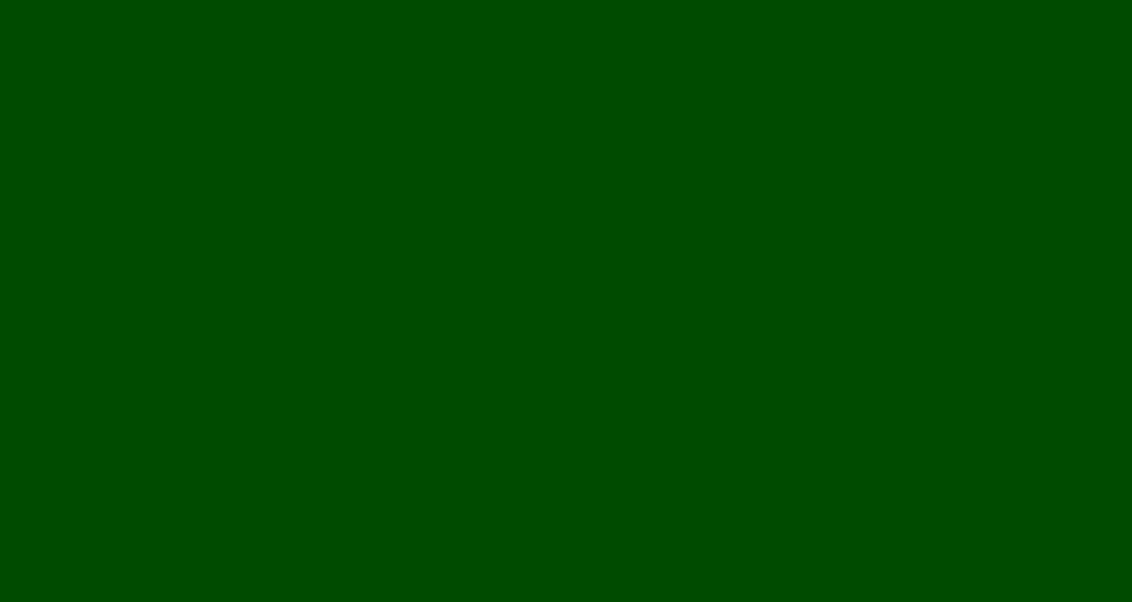
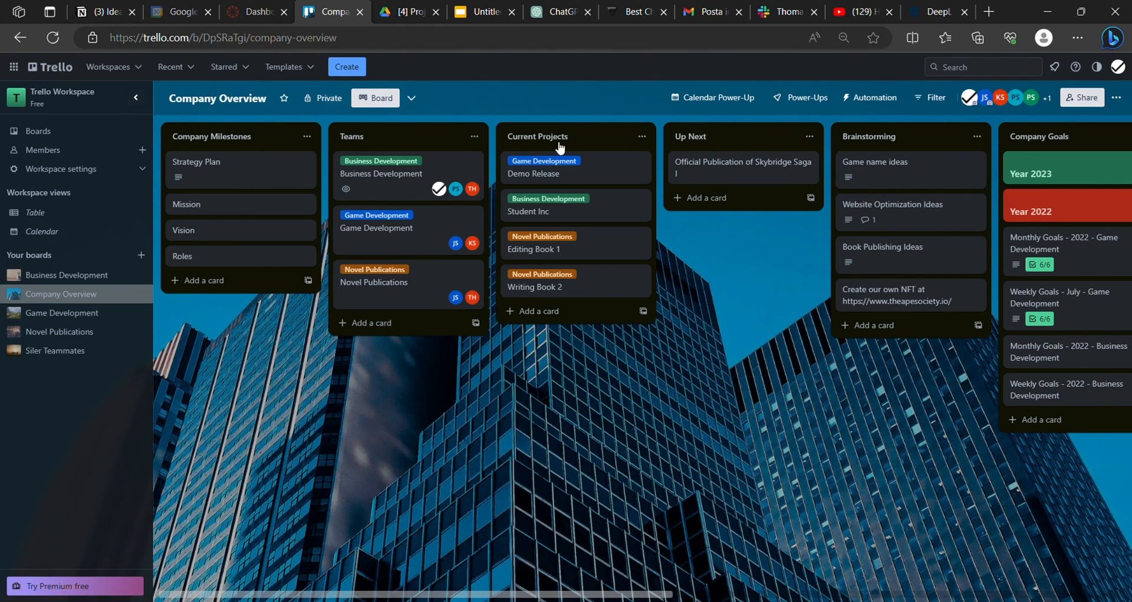
- Read the full description of the Strategy Plan card and look at the Mission card in the Company Milestones list
left_click_drag(561, 594, 549, 534)
left_click(284, 167)
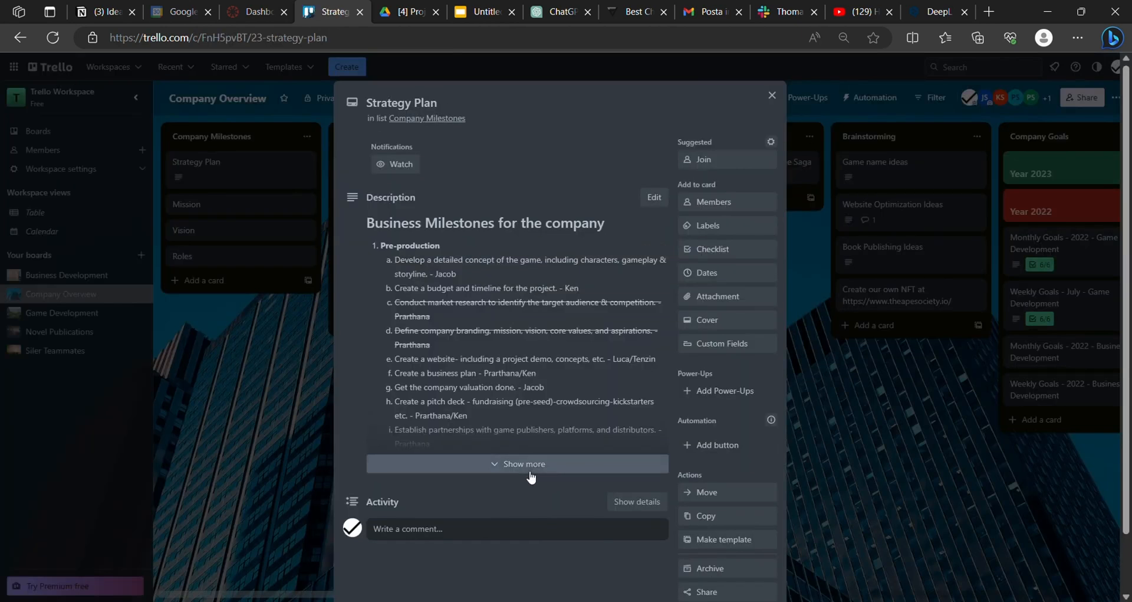
left_click(530, 463)
scroll(586, 358, "up", 5)
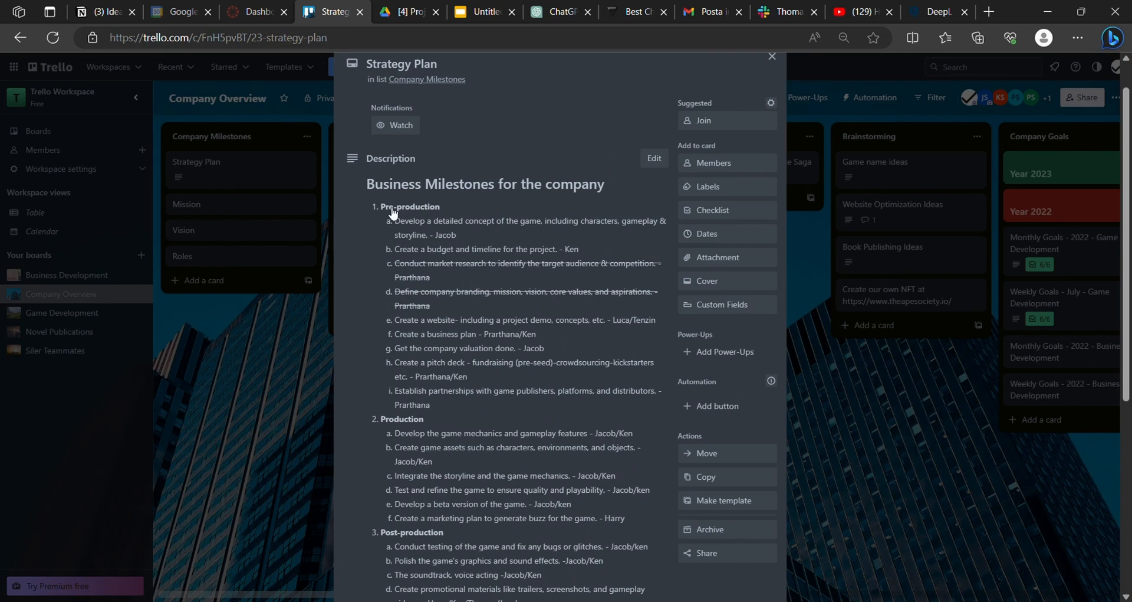
scroll(538, 283, "down", 6)
scroll(539, 299, "up", 4)
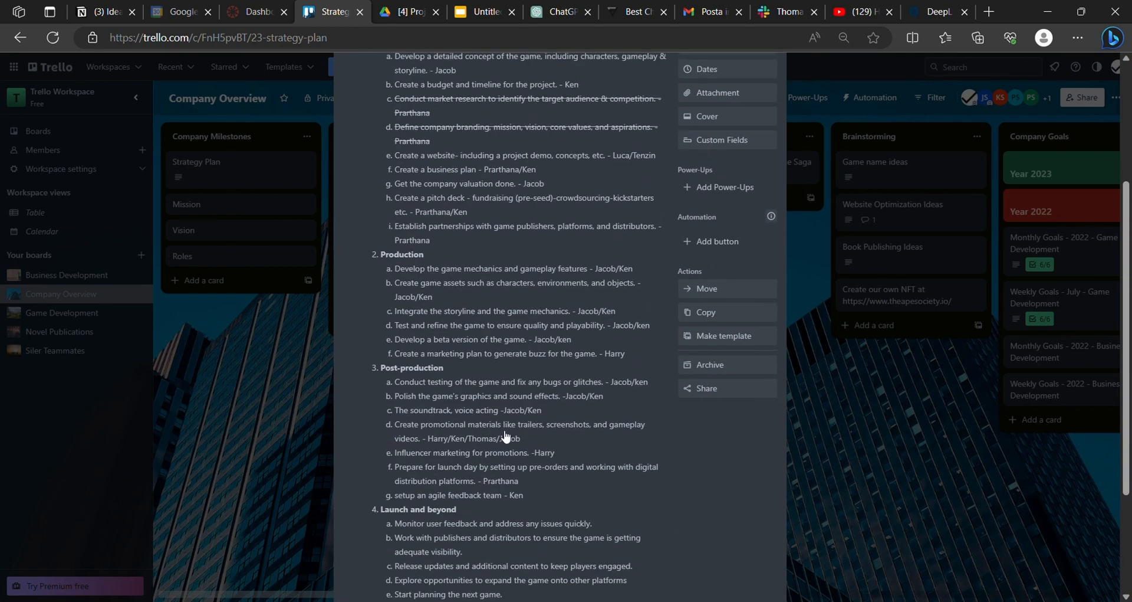
scroll(531, 401, "up", 3)
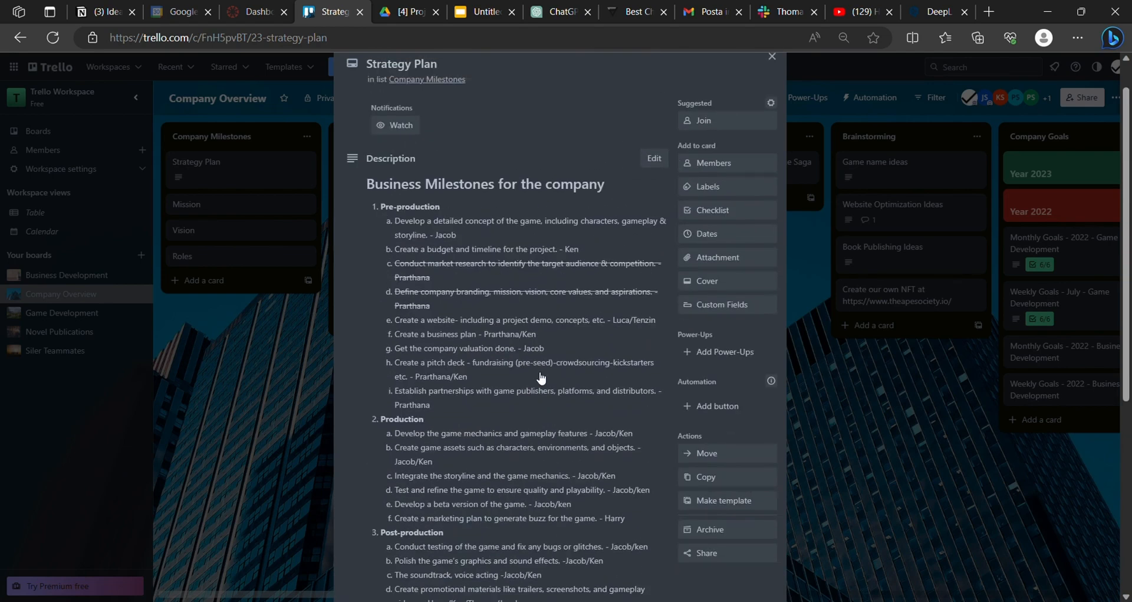
scroll(534, 322, "down", 2)
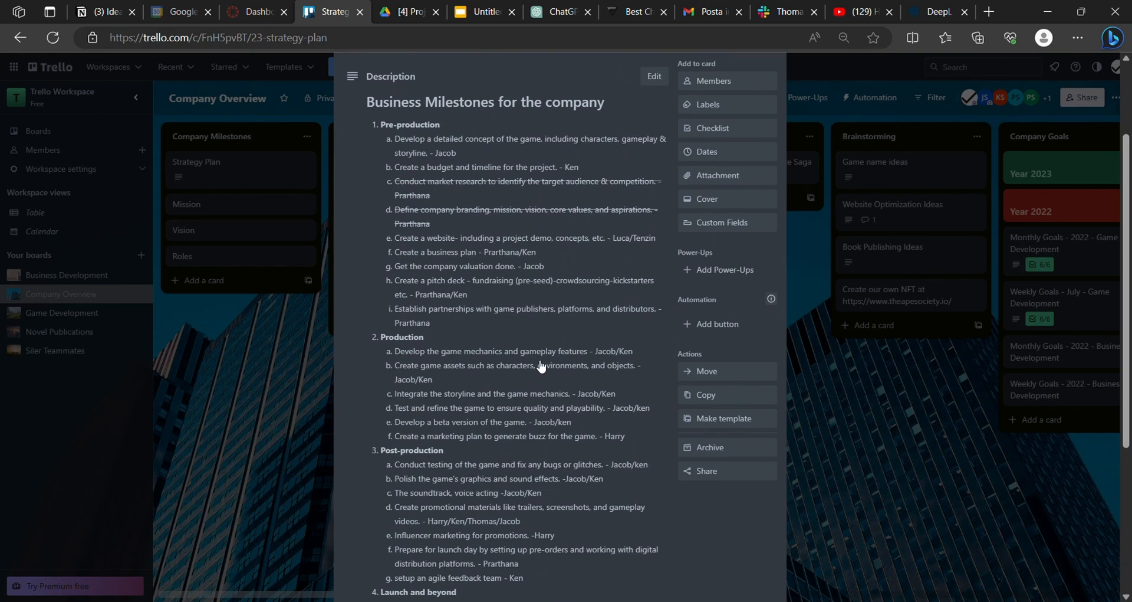
left_click(868, 451)
left_click(221, 204)
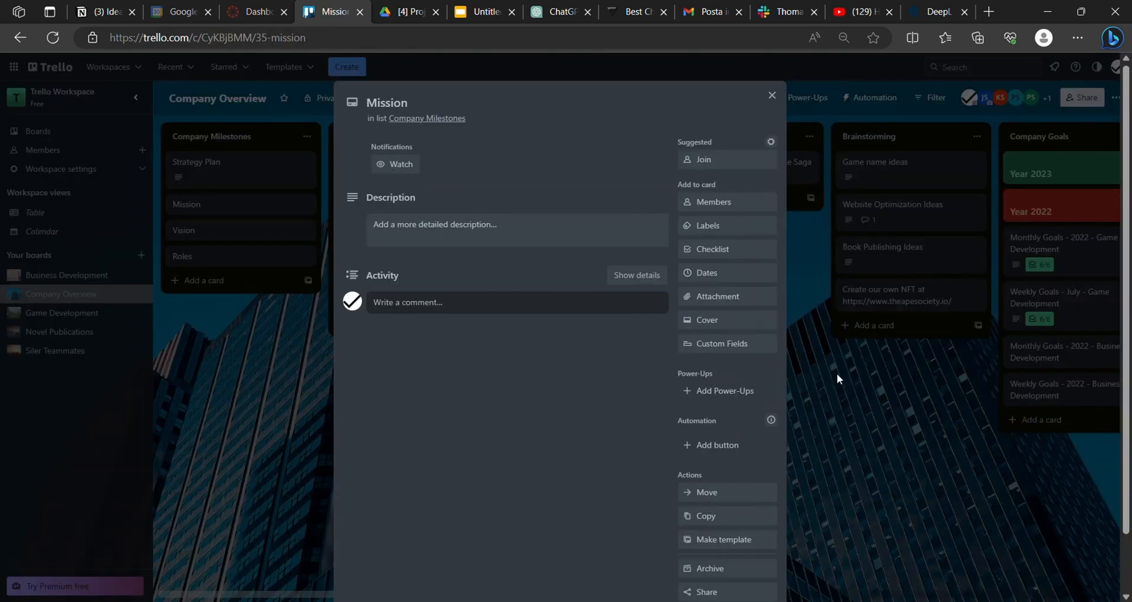
left_click(856, 389)
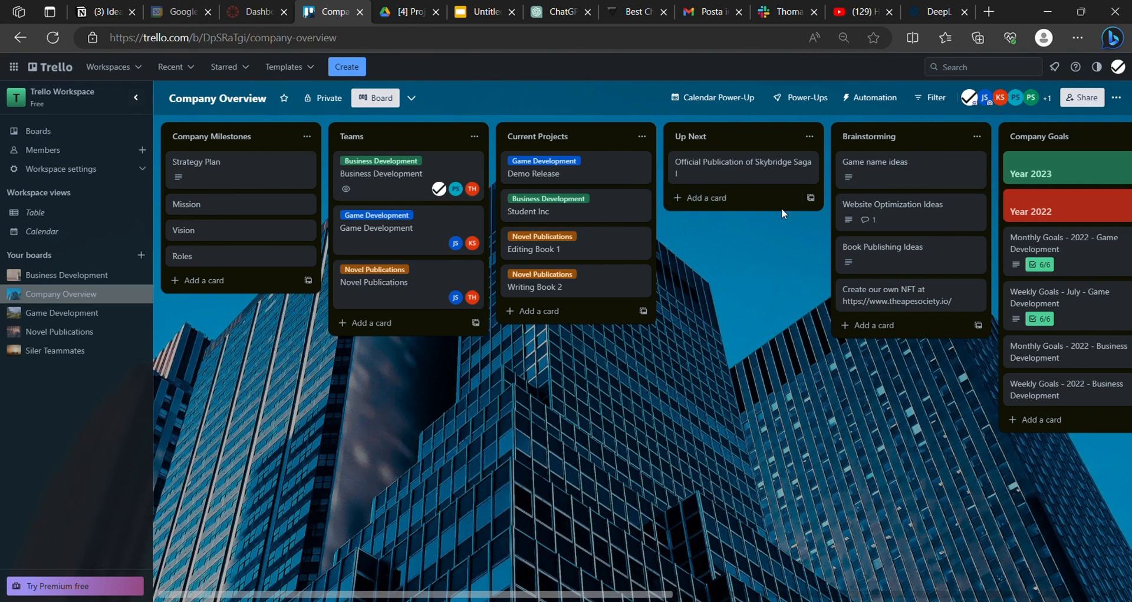
- Look through the Monthly Goals - 2022 - Game Development card and the Year 2022 card in the Company Goals list
left_click_drag(663, 594, 822, 582)
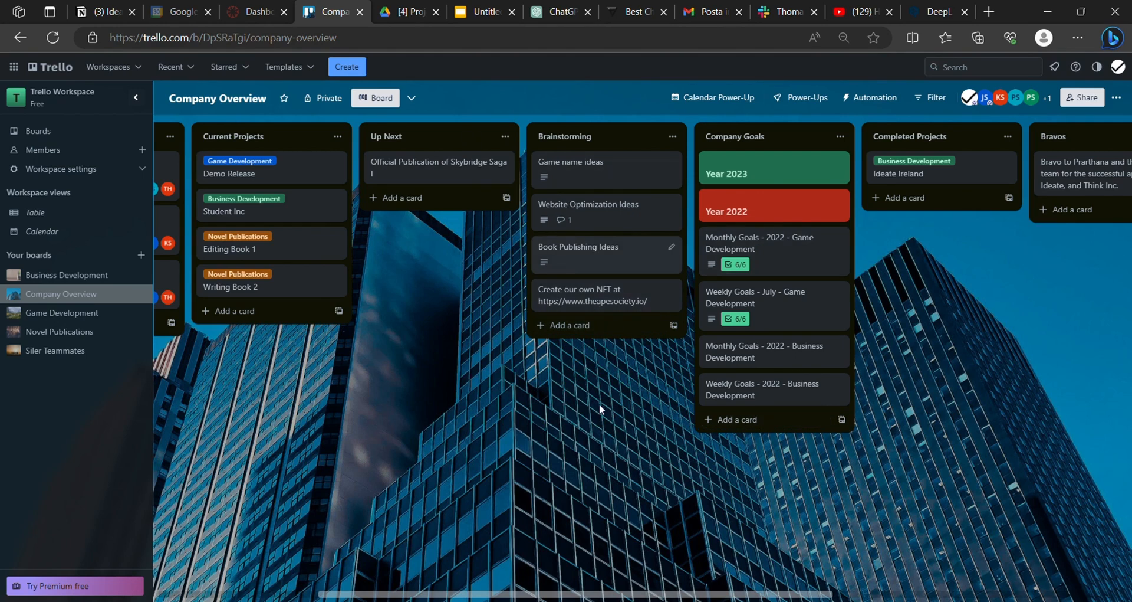
left_click_drag(682, 597, 748, 538)
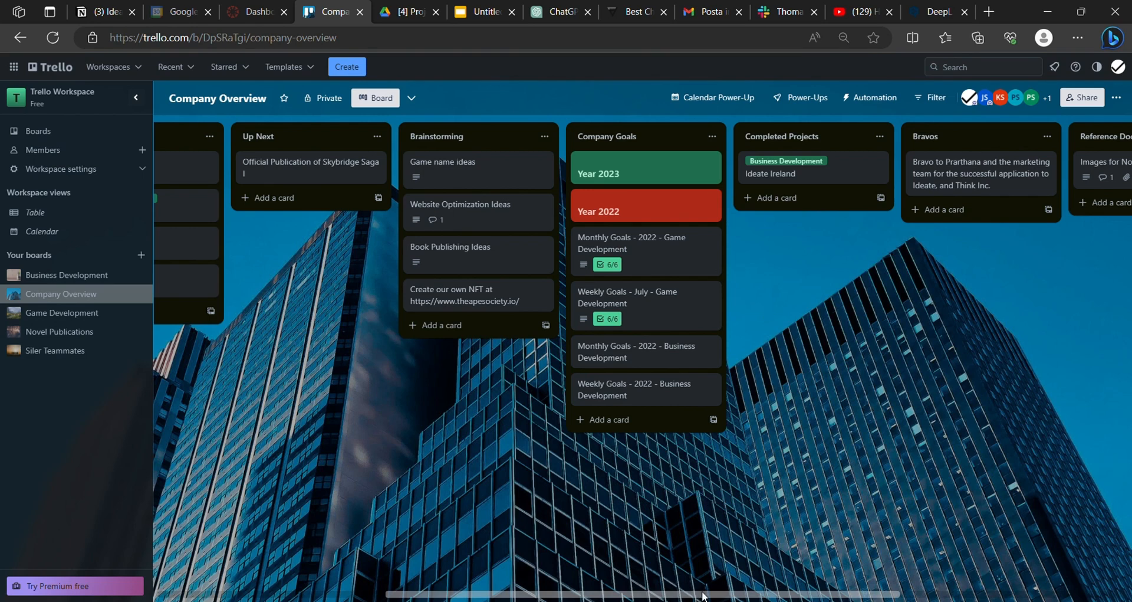
left_click_drag(703, 594, 681, 582)
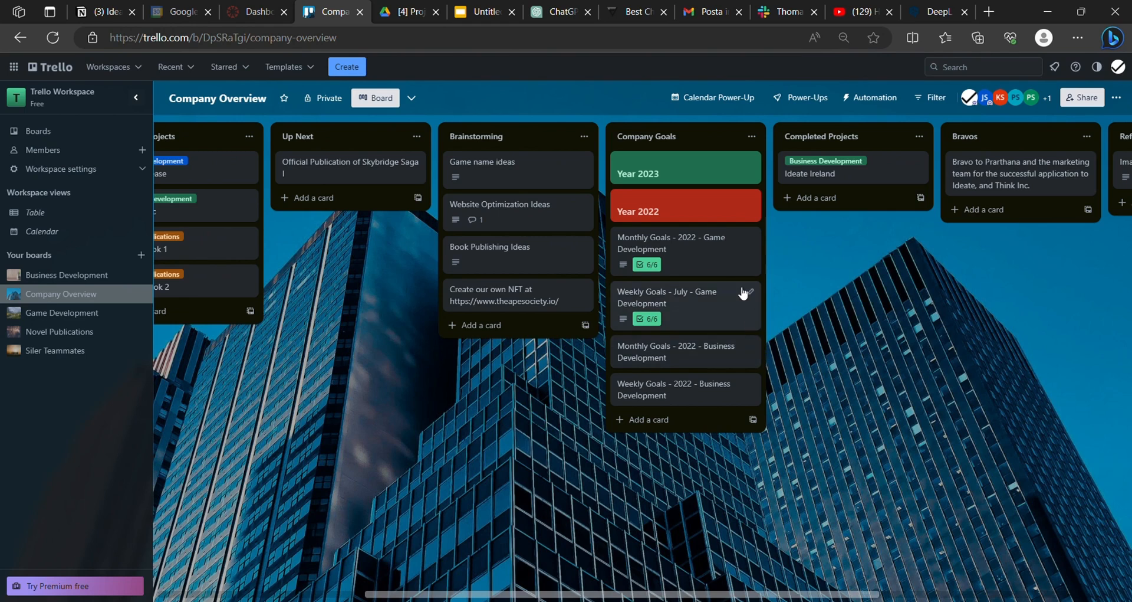
left_click(720, 272)
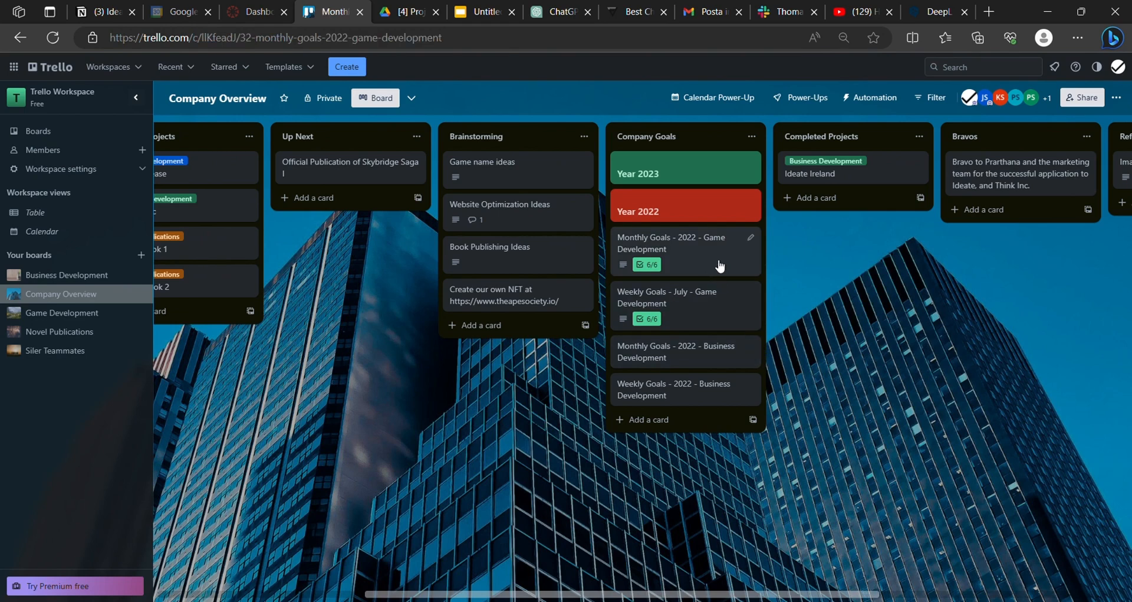
scroll(624, 278, "down", 2)
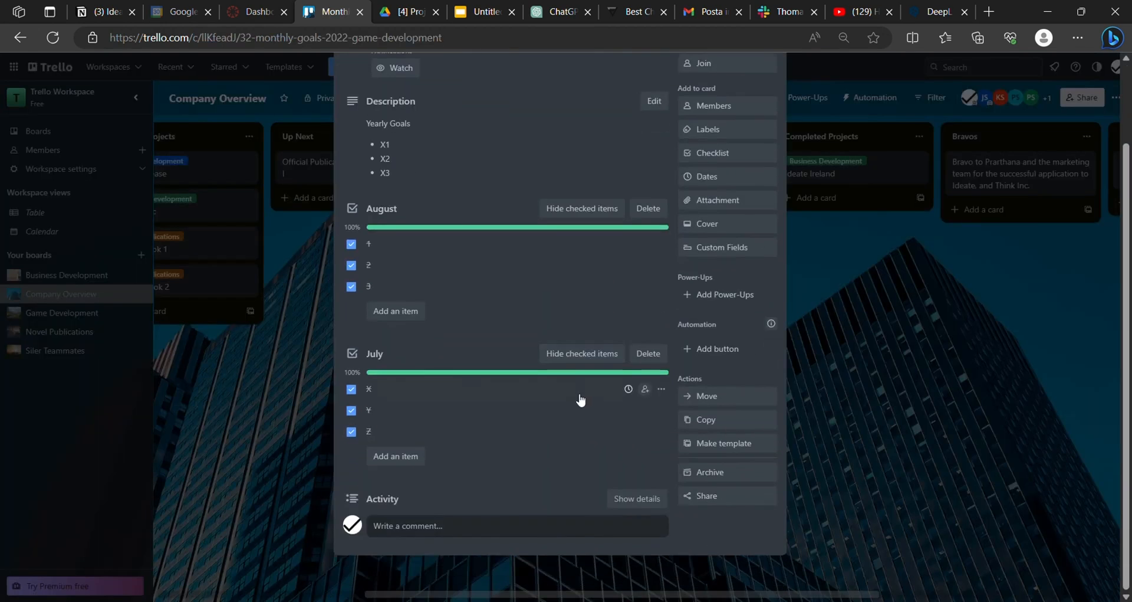
scroll(579, 397, "up", 2)
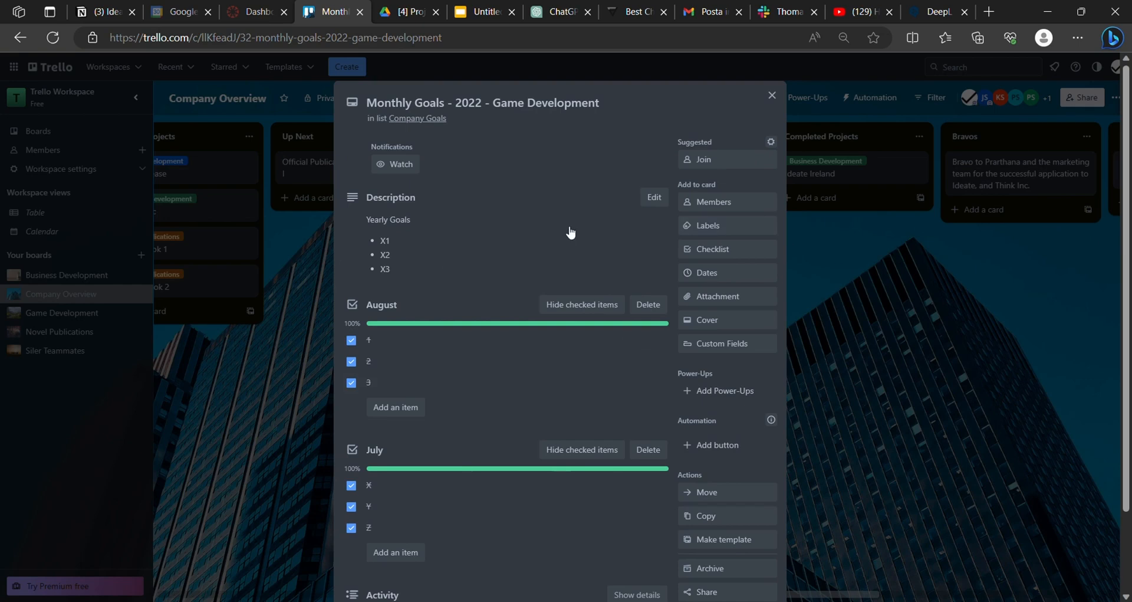
left_click(977, 384)
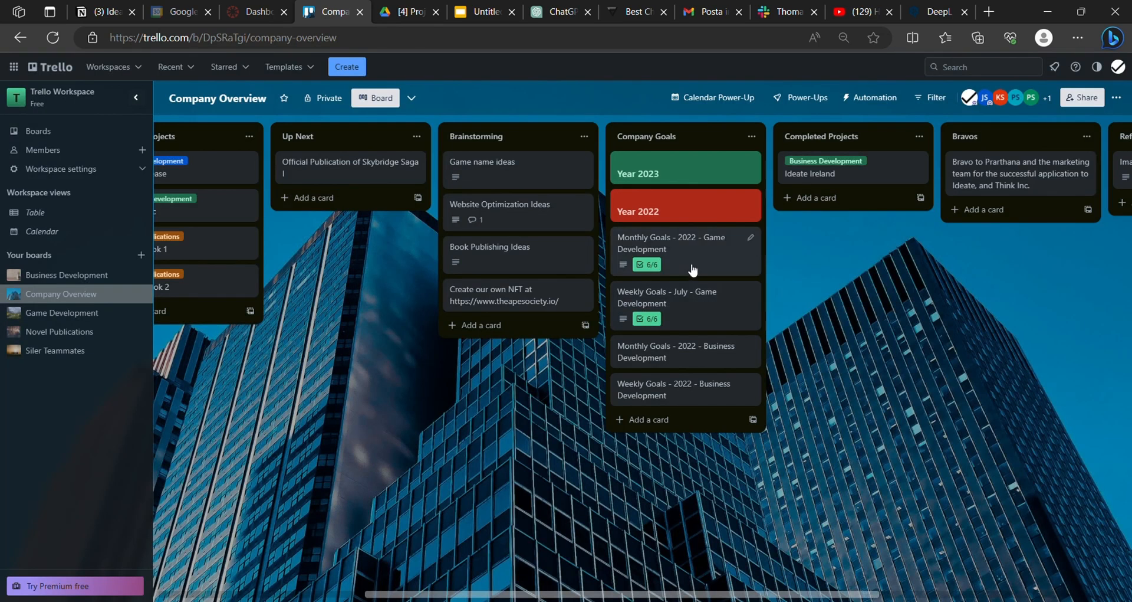
left_click(705, 215)
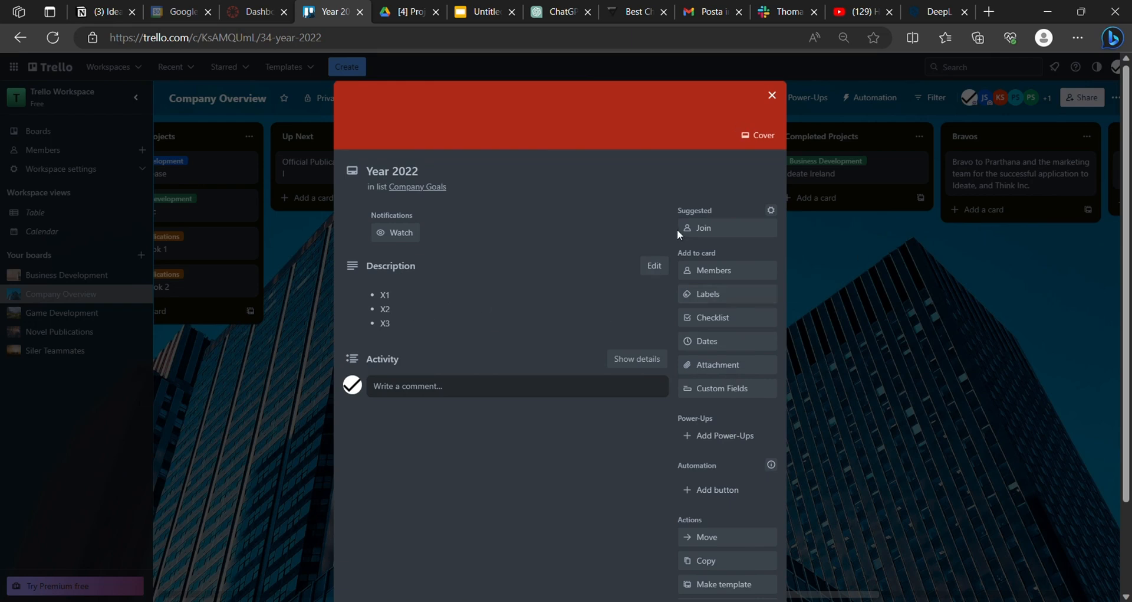
left_click(815, 334)
- In the Monthly Goals - 2022 - Game Development card, uncheck all August checklist items and check items 2 and 3 again
left_click(692, 267)
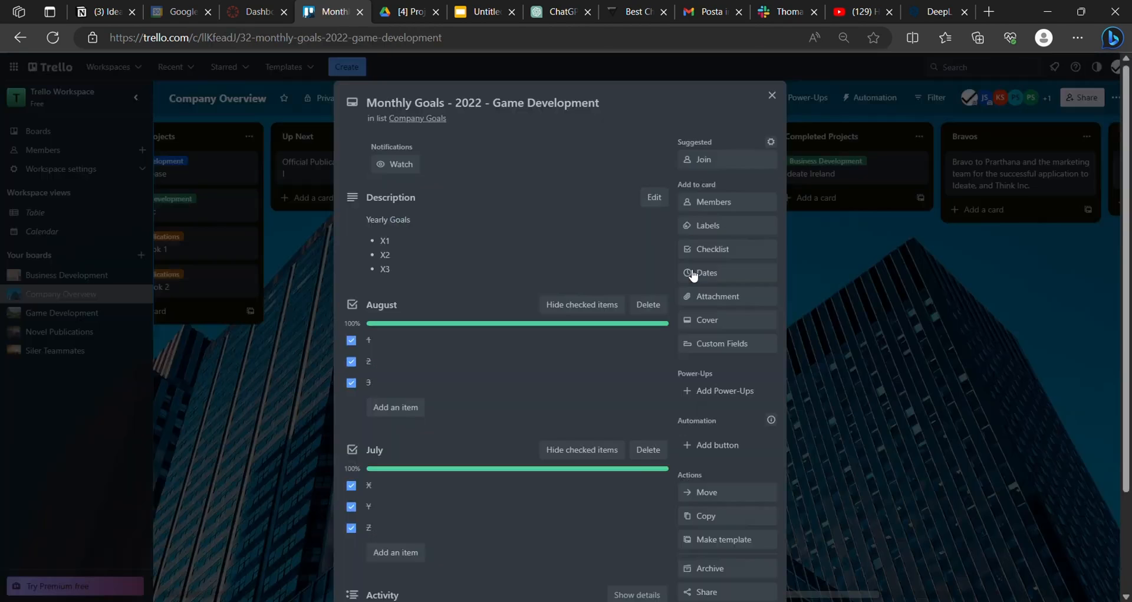
scroll(407, 303, "down", 2)
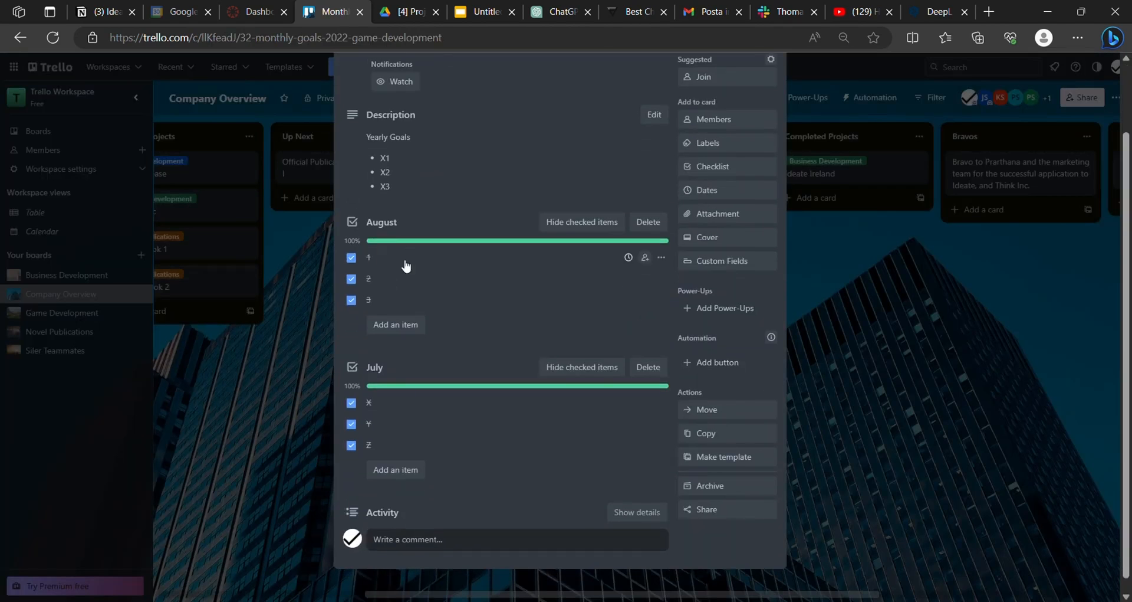
scroll(645, 283, "up", 2)
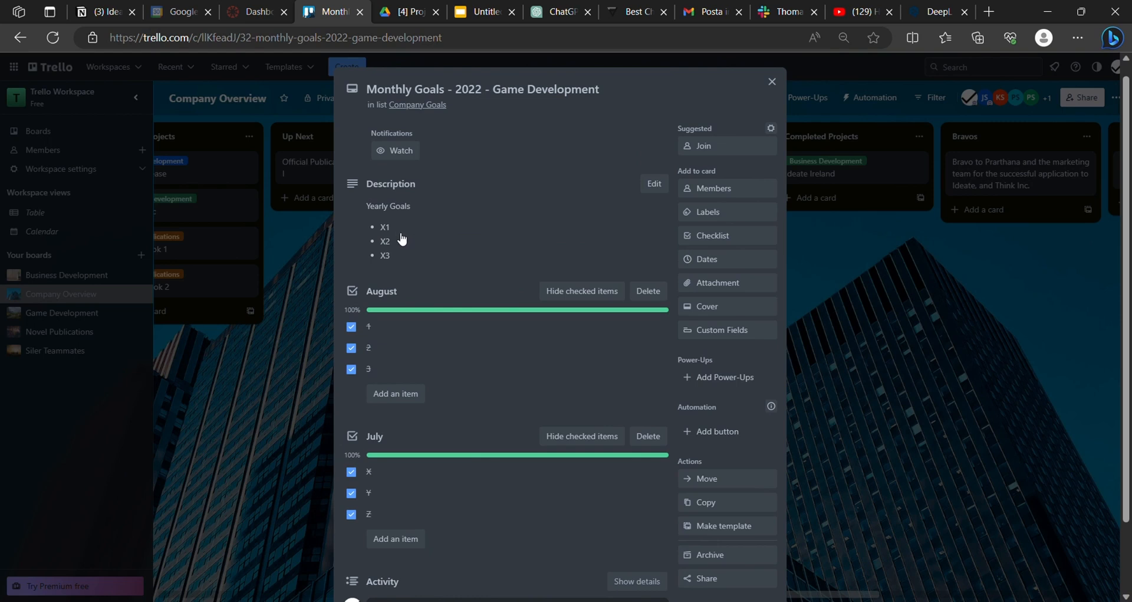
scroll(455, 316, "down", 2)
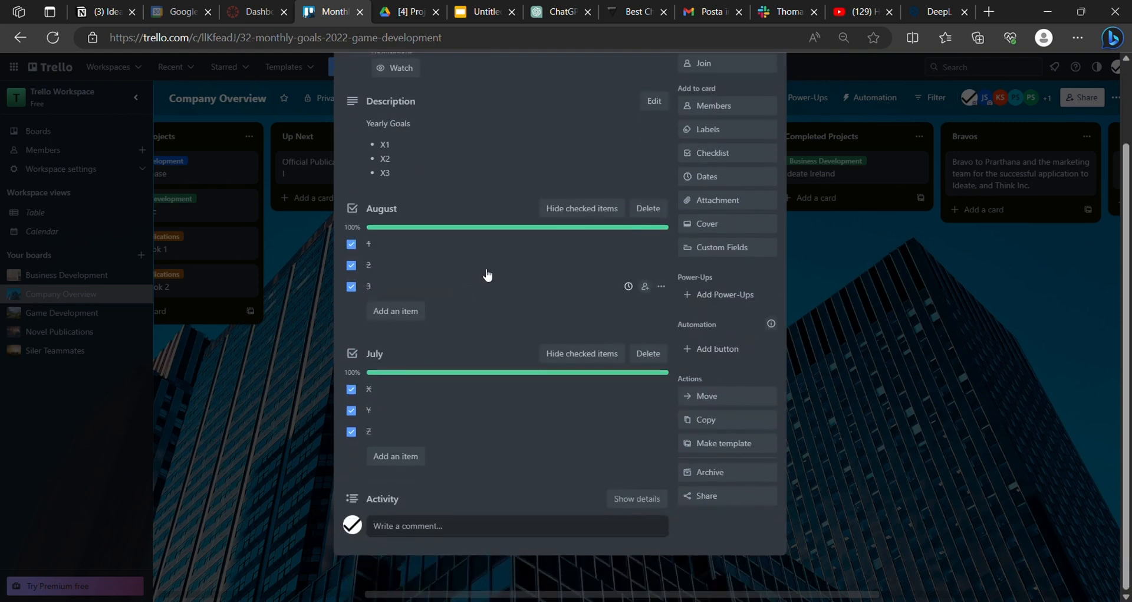
scroll(490, 387, "up", 2)
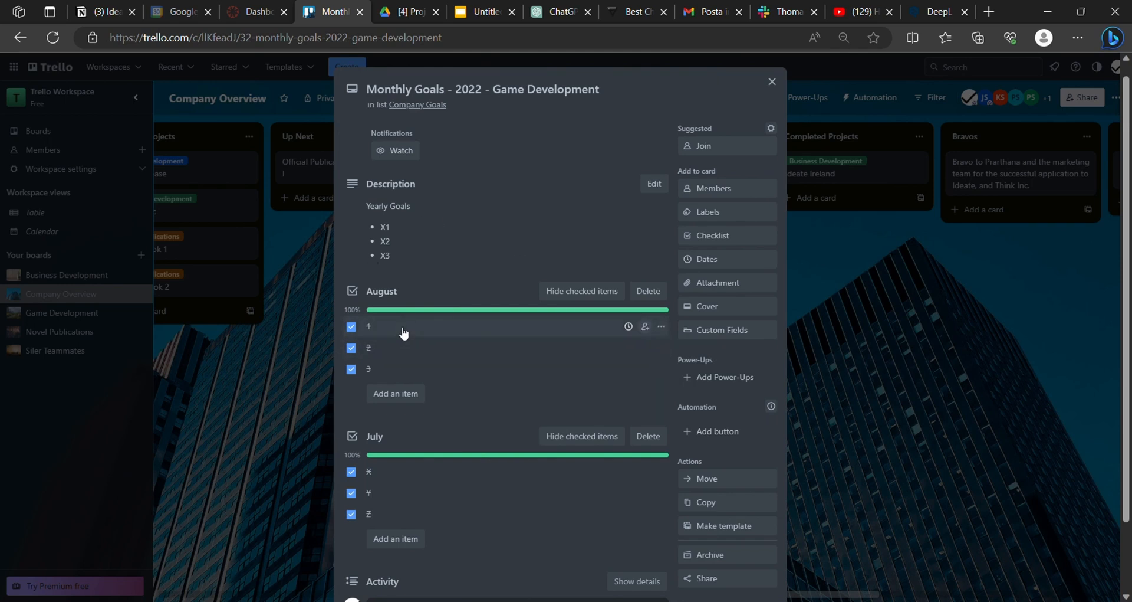
left_click(351, 326)
left_click(351, 348)
left_click(351, 369)
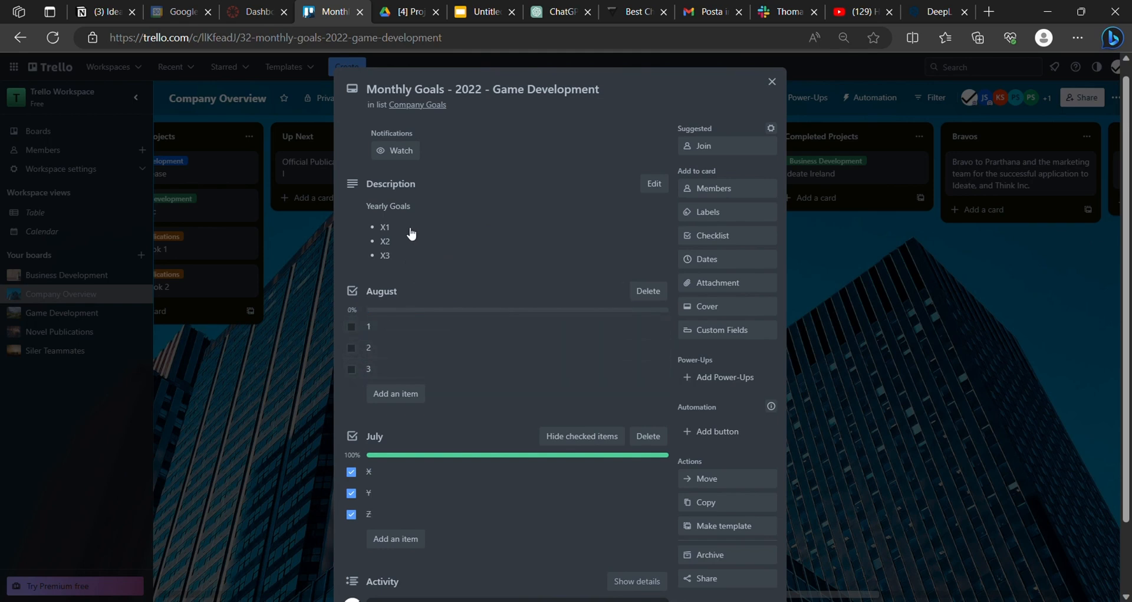
left_click(351, 348)
left_click(351, 368)
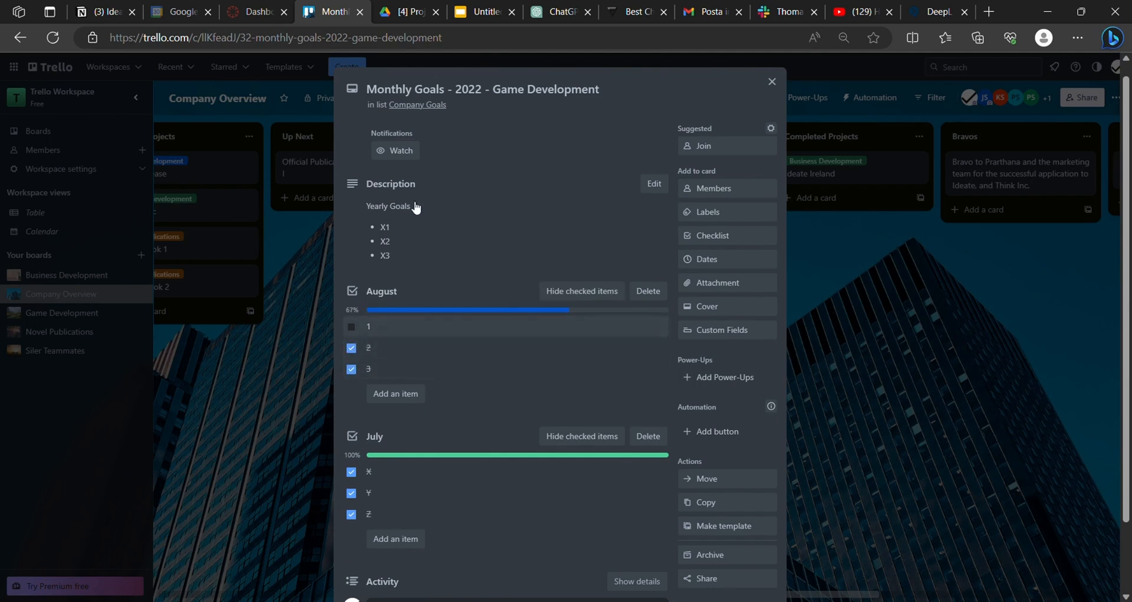
- Uncheck X, Y and Z in the card's July checklist, check Y and Z again, and close the card
scroll(413, 366, "down", 1)
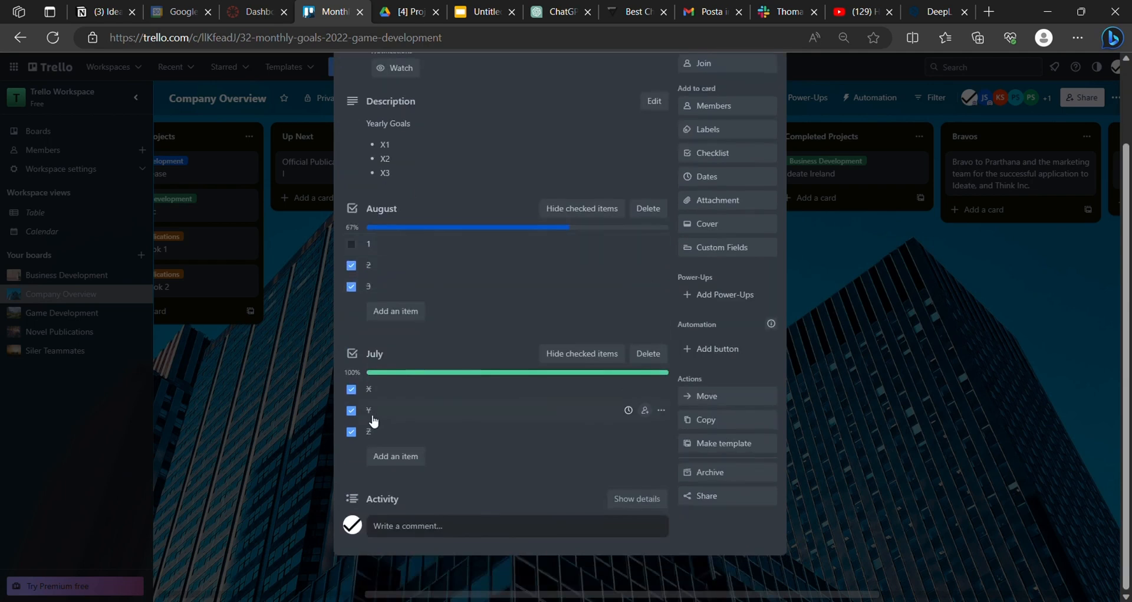
left_click(352, 410)
left_click(352, 431)
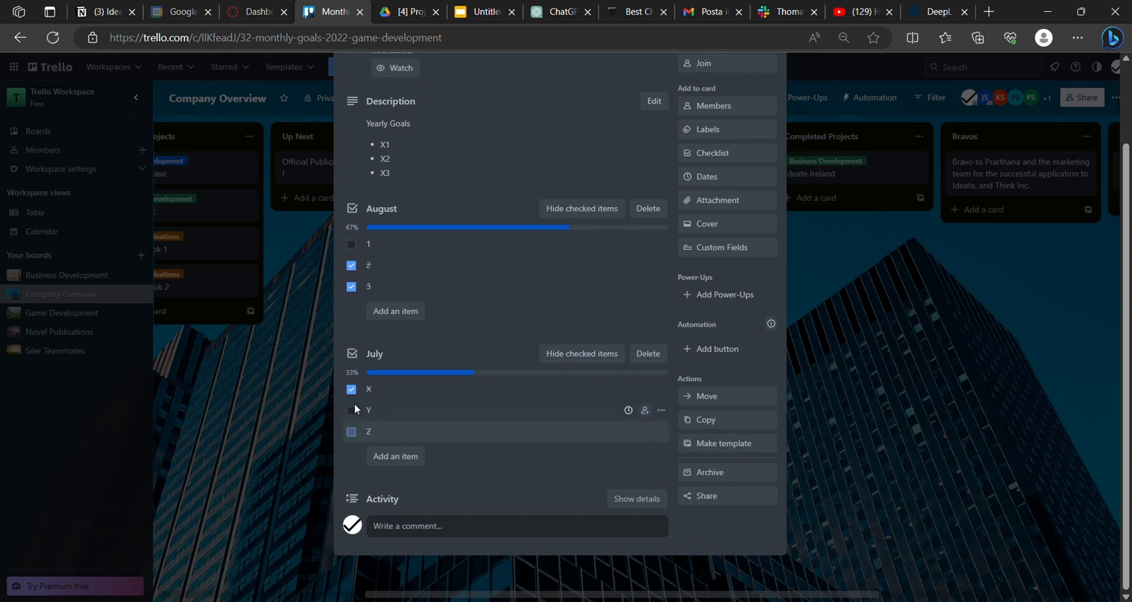
left_click(354, 389)
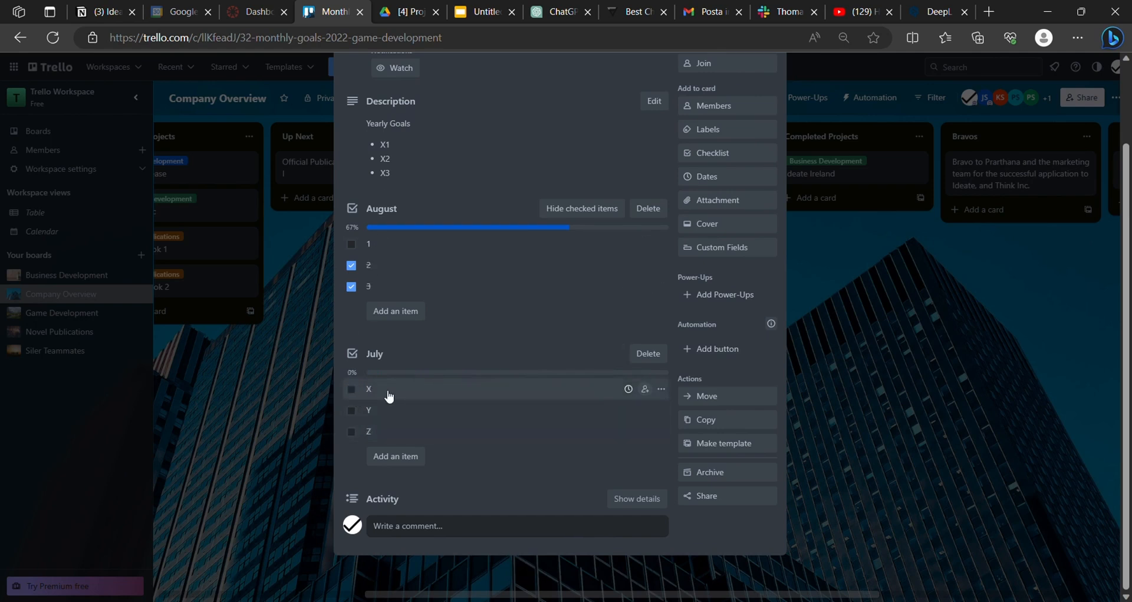
left_click(351, 410)
left_click(352, 432)
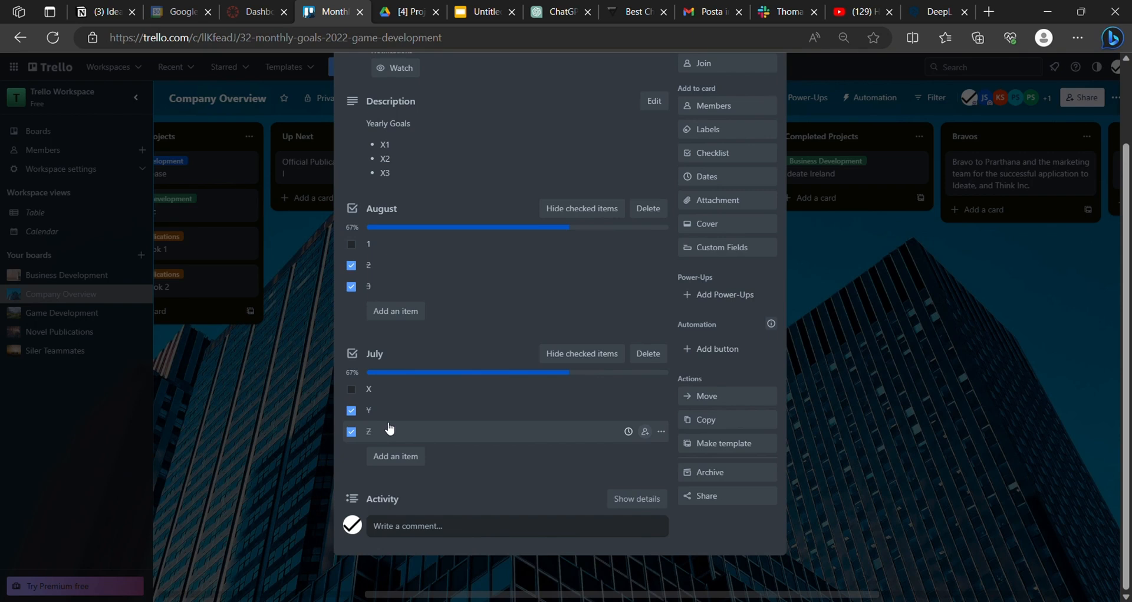
scroll(389, 428, "up", 2)
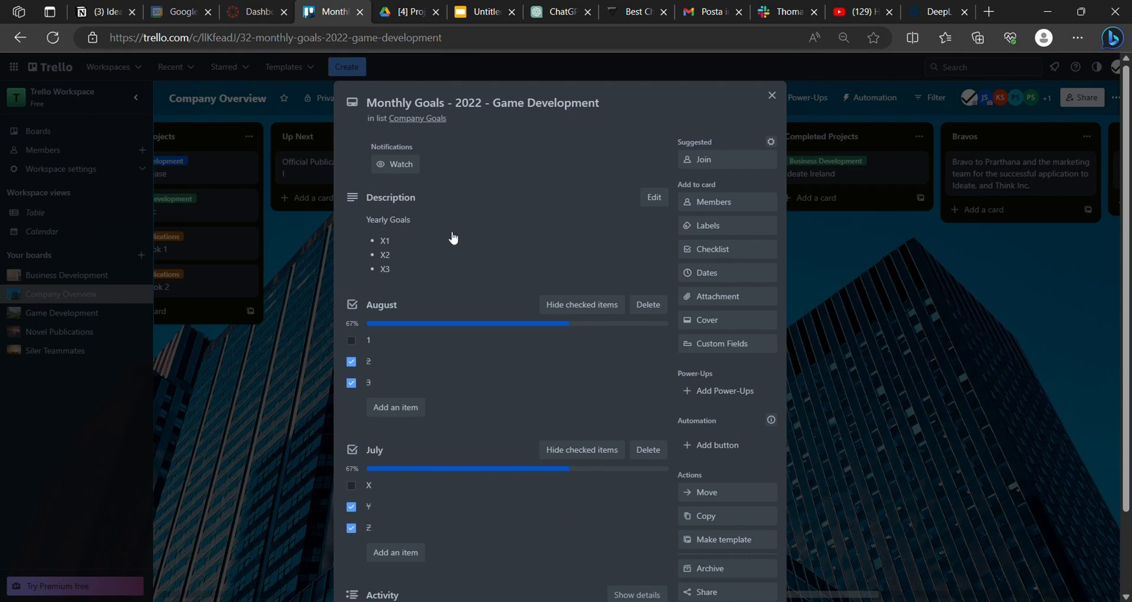
left_click(888, 323)
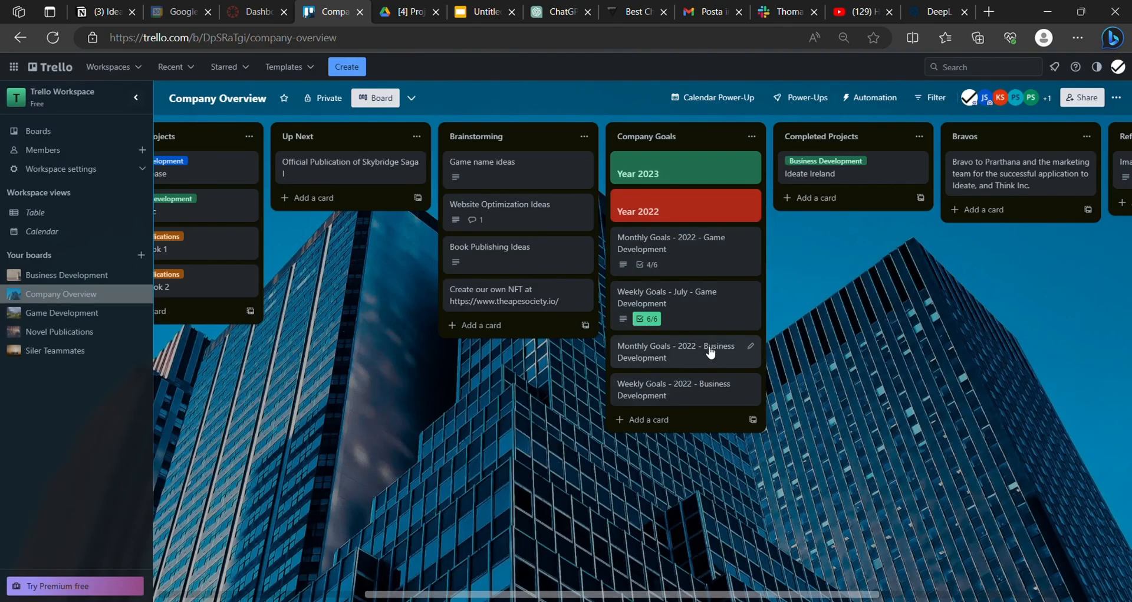
- View the Weekly Goals - July - Game Development card and look over the board's remaining lists from Completed Projects to Meetings
left_click(702, 317)
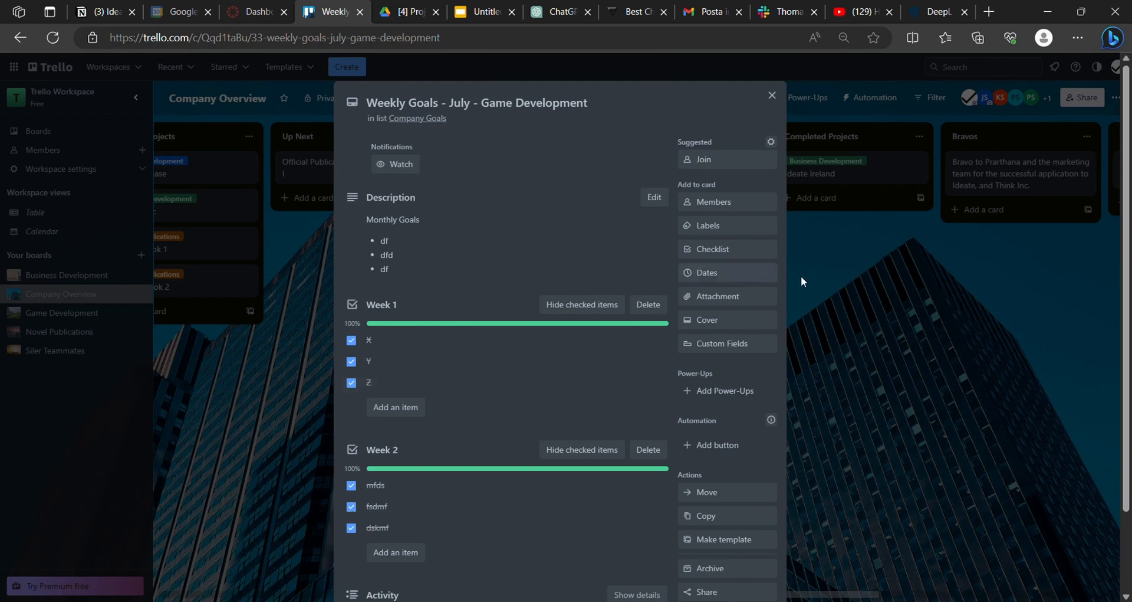
left_click(824, 285)
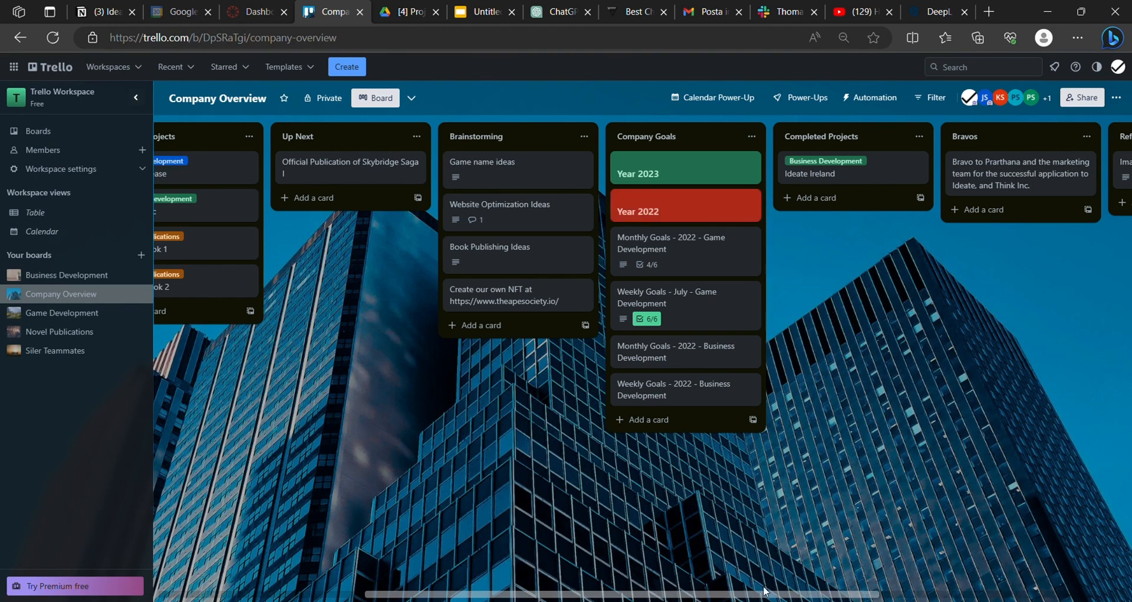
left_click_drag(802, 592, 898, 588)
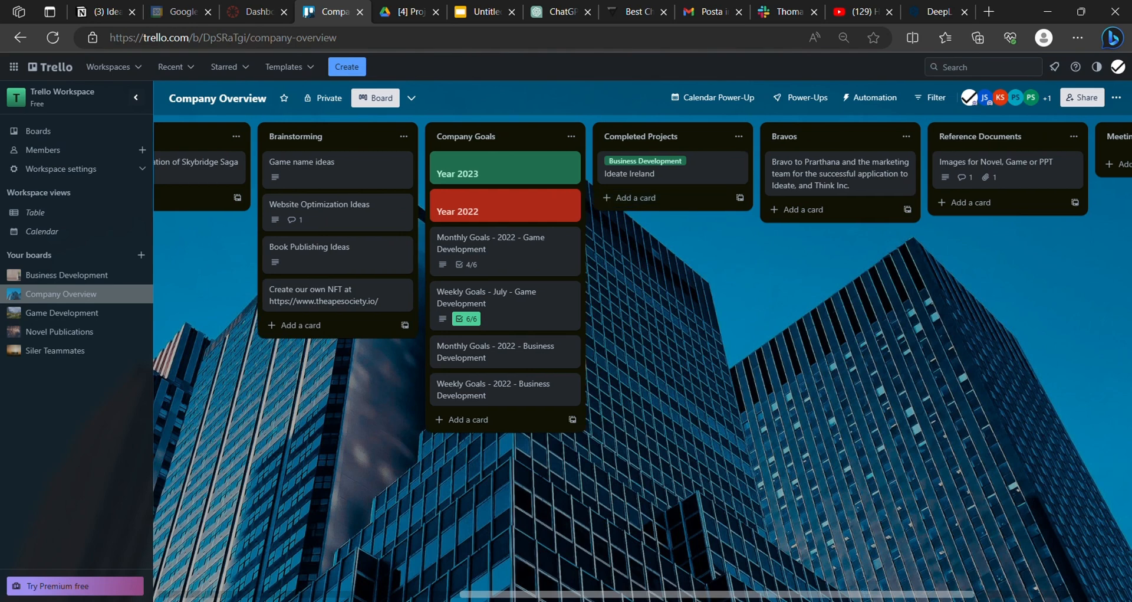
left_click_drag(808, 592, 912, 588)
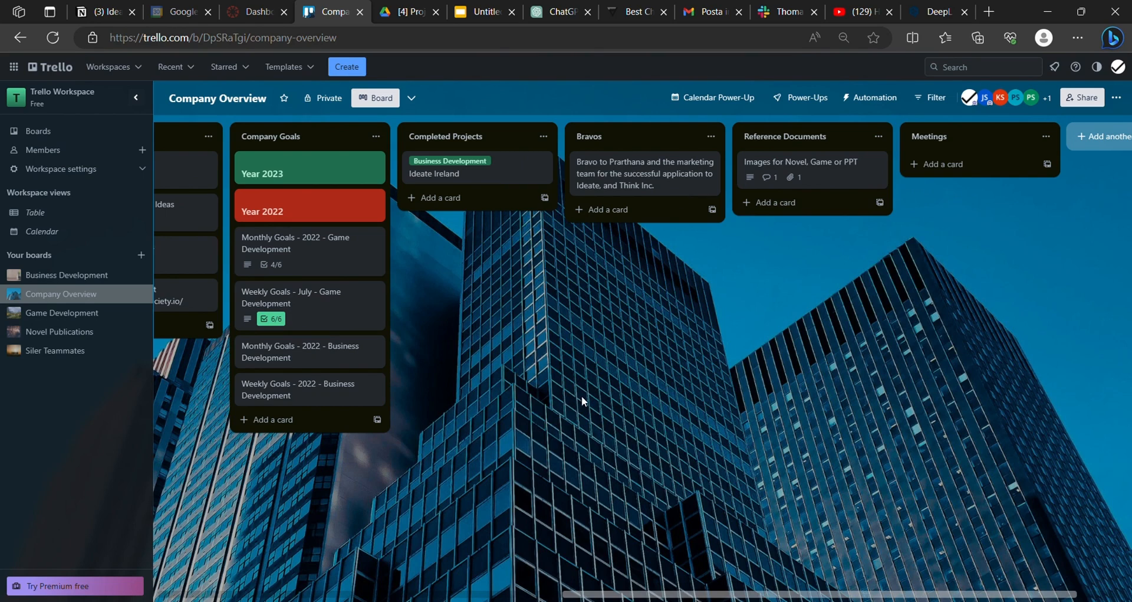
left_click_drag(812, 593, 863, 594)
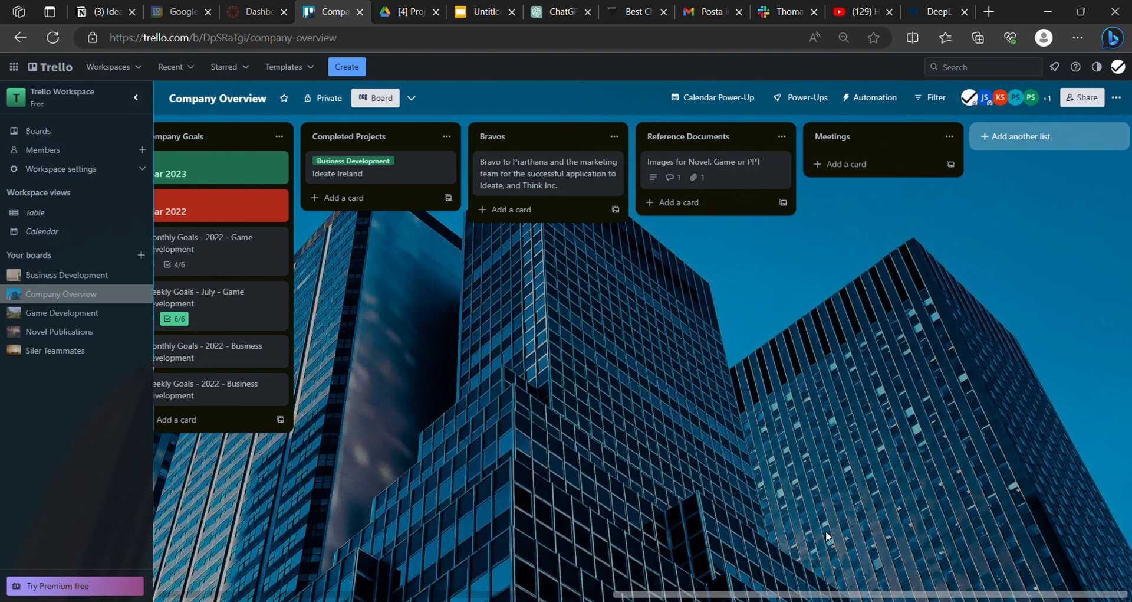
mouse_move(830, 597)
left_mouse_down()
mouse_move(787, 571)
mouse_move(833, 578)
left_mouse_up()
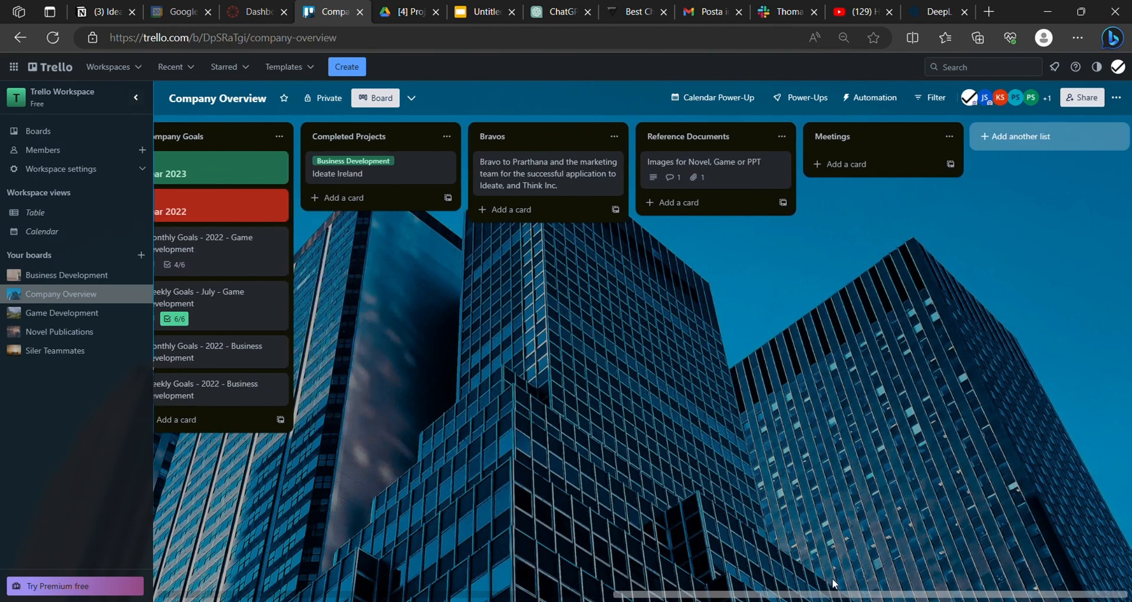